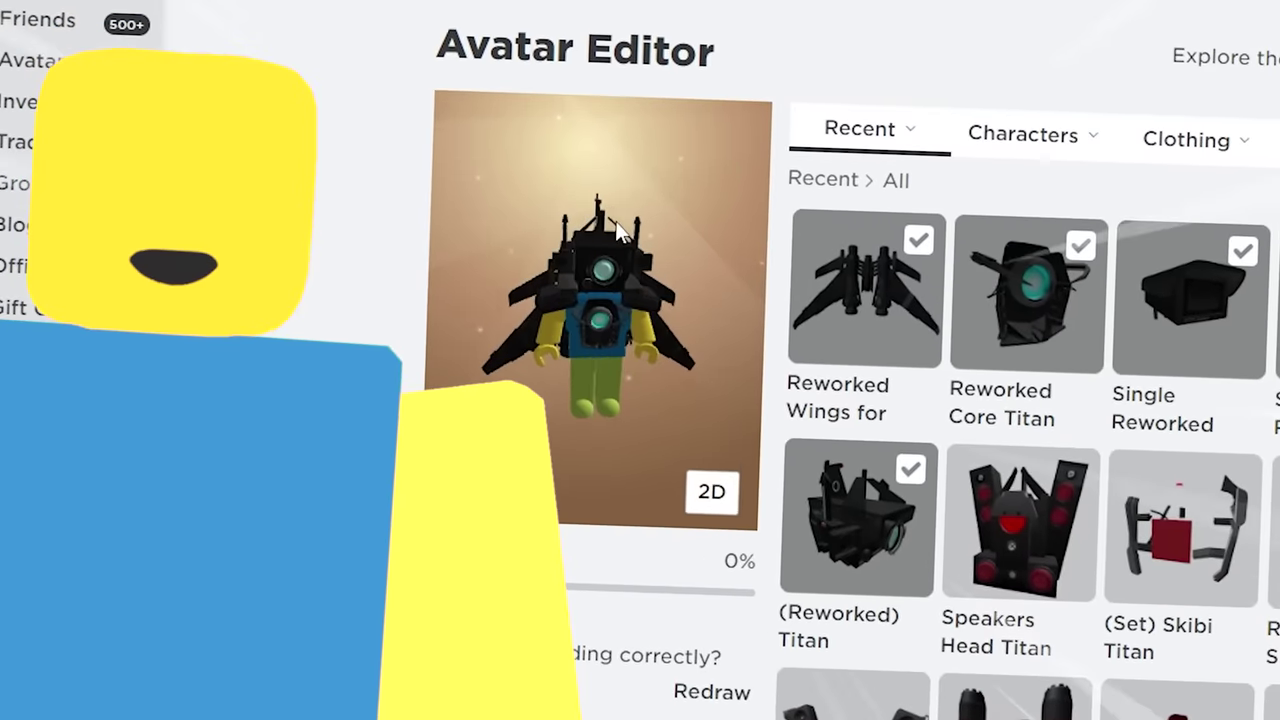
left_click_drag(628, 235, 644, 184)
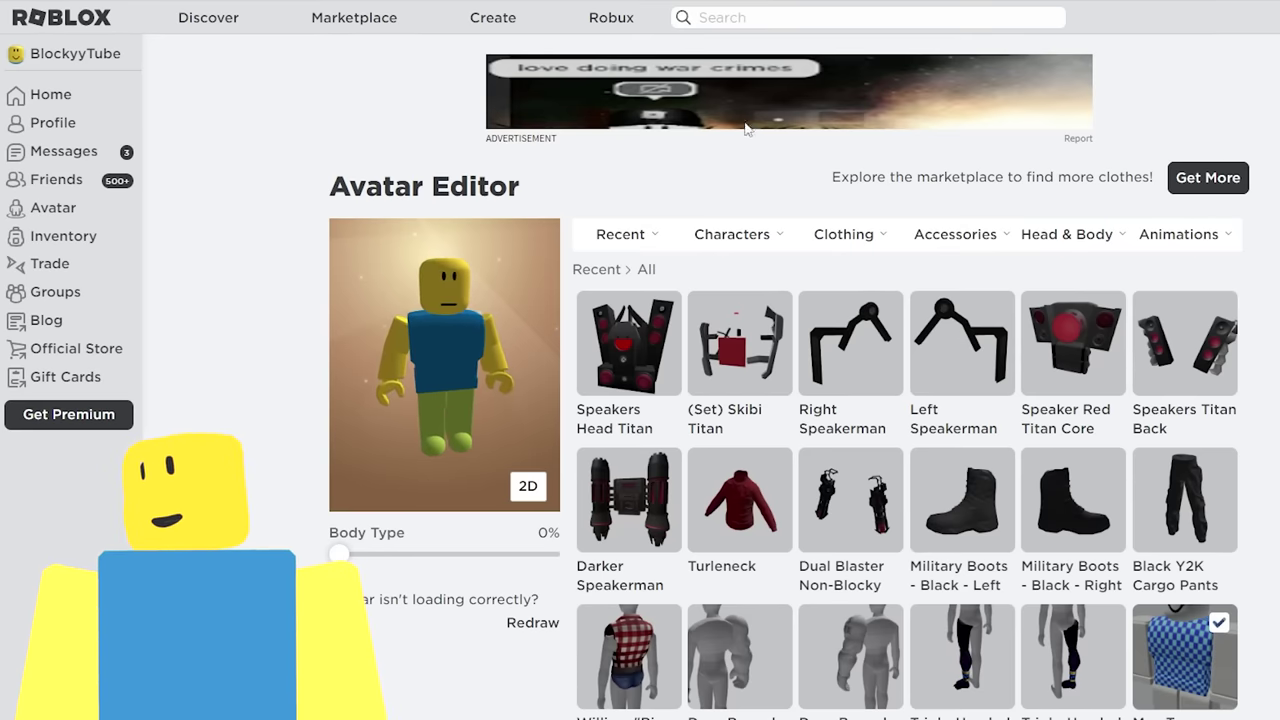
Search the marketplace for "titan cameraman head".
left_click(731, 16)
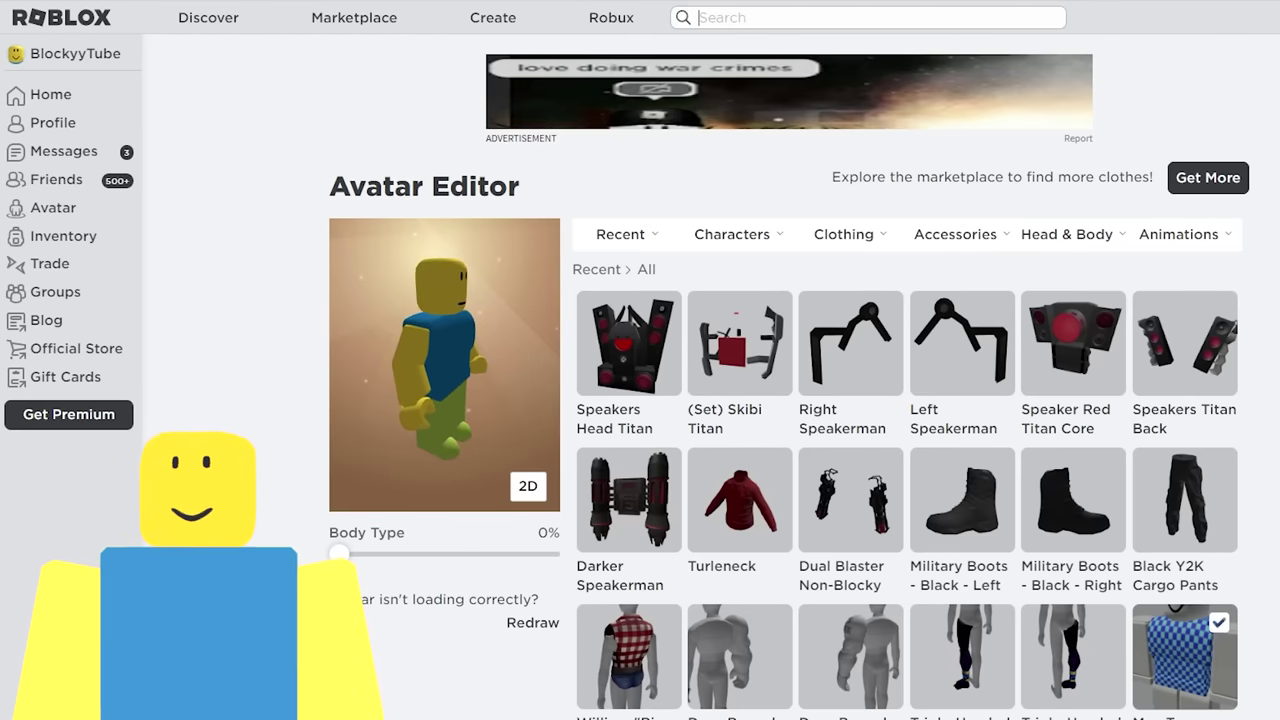
type("titan camer")
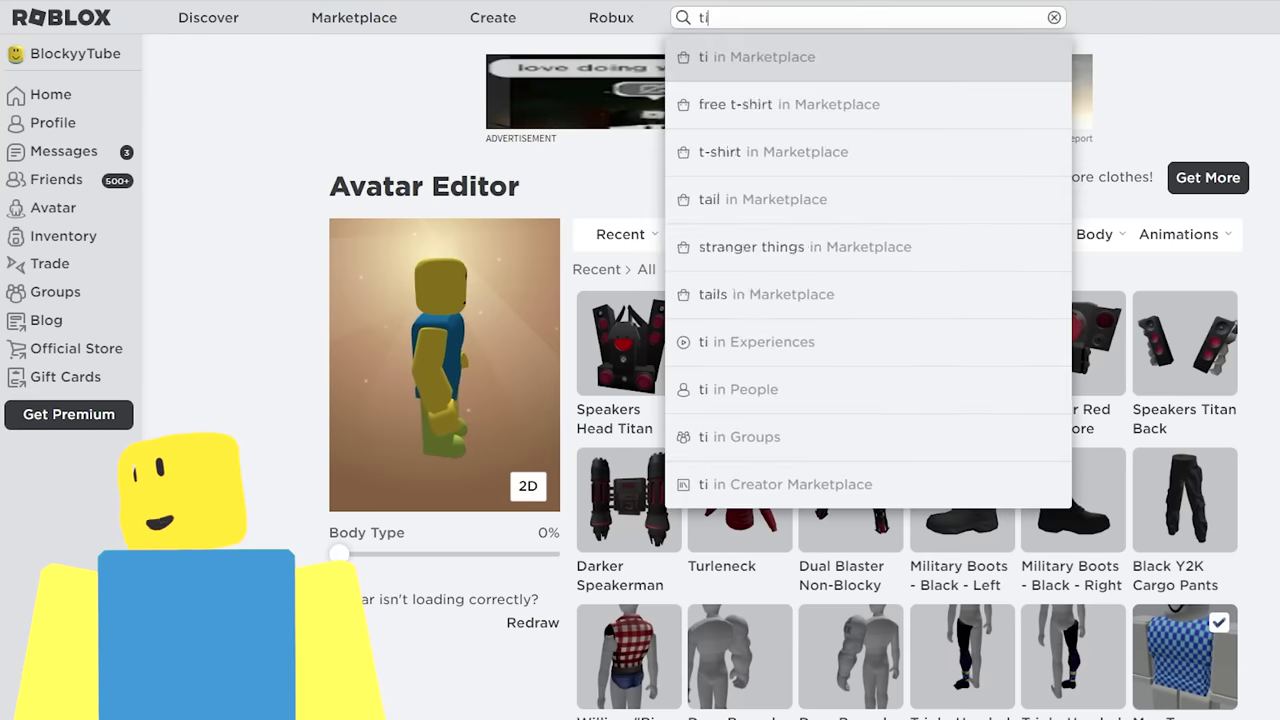
type("aman head")
key("Return")
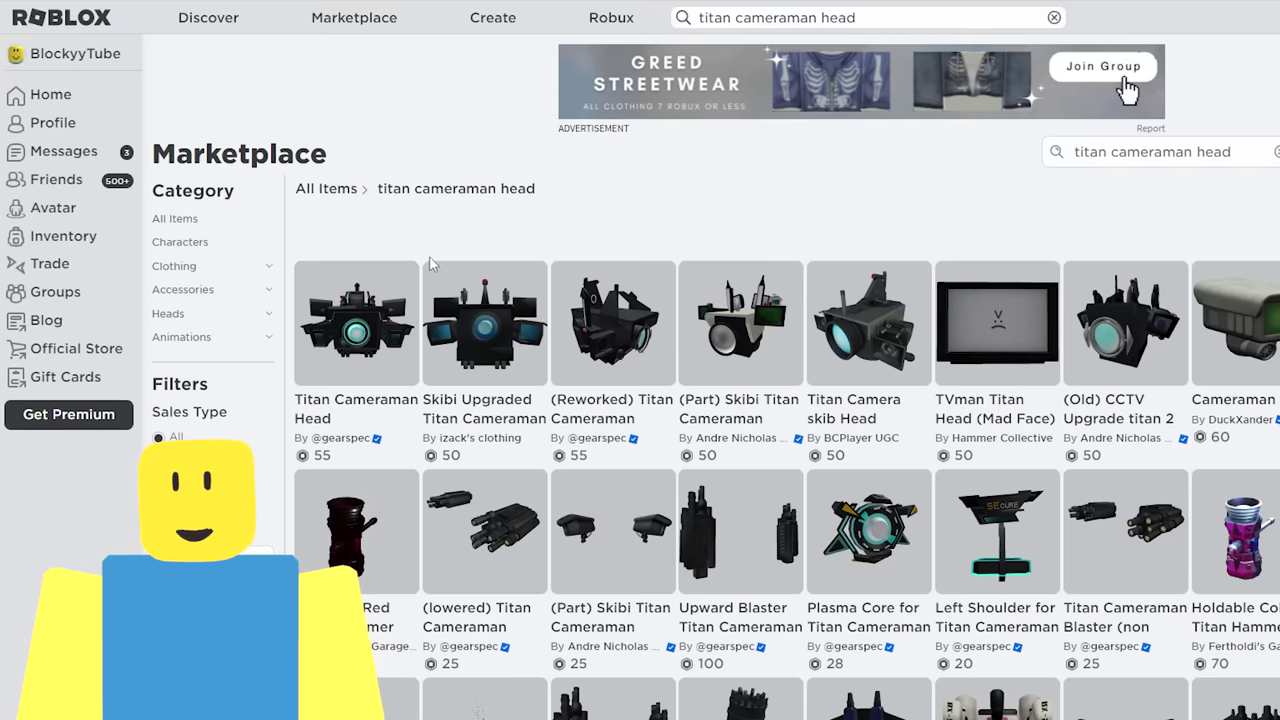
Buy the (Reworked) Titan Cameraman Head by gearspec for 55 Robux and equip it on the avatar.
left_click(604, 362)
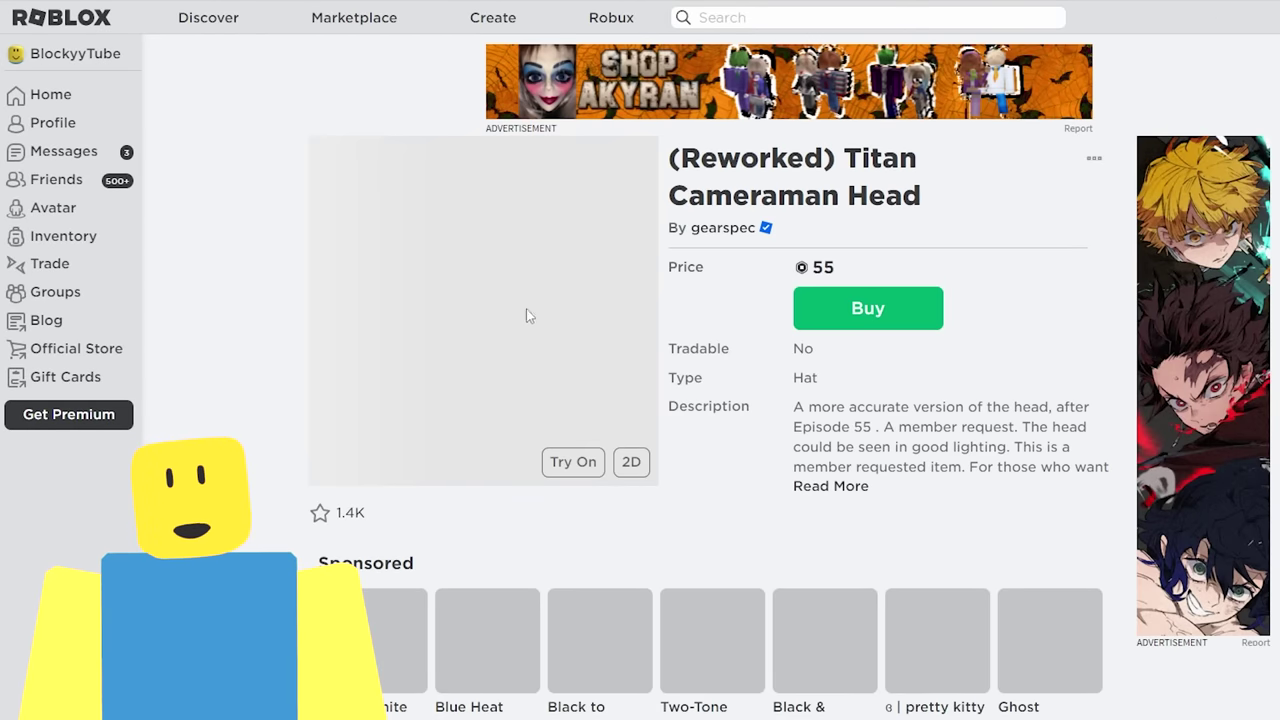
left_click_drag(516, 295, 571, 334)
left_click(848, 316)
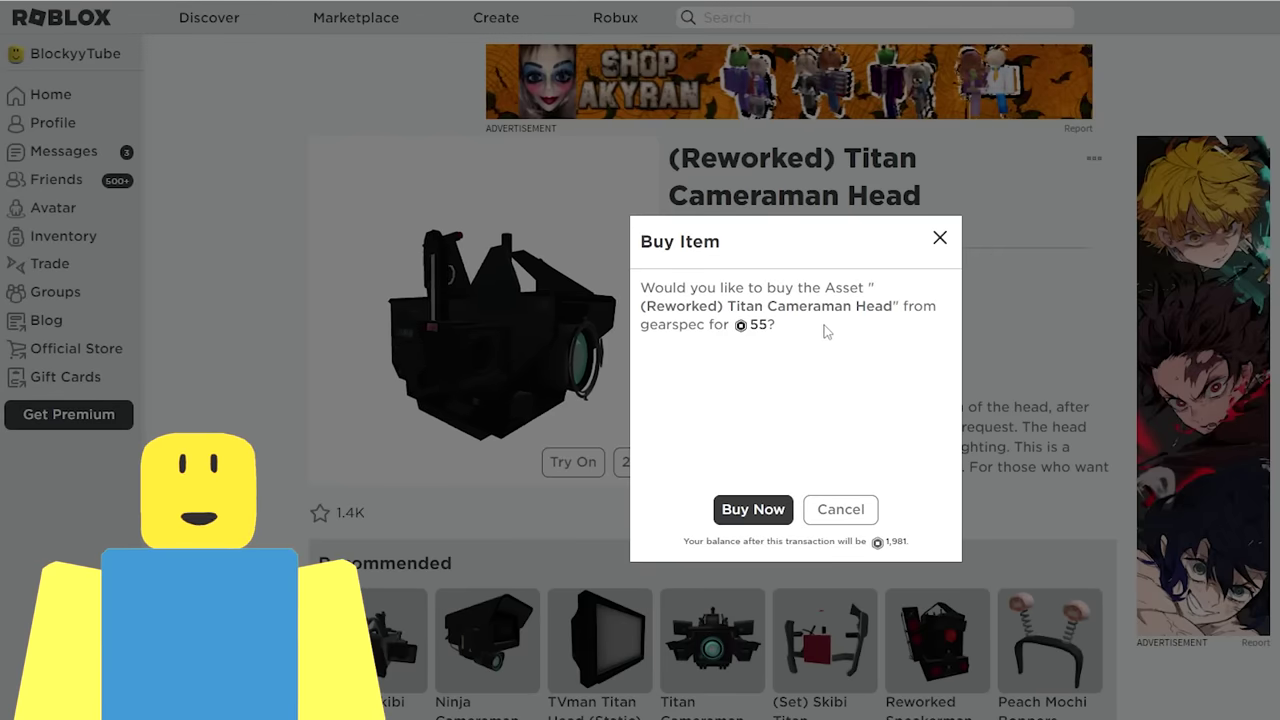
left_click(751, 514)
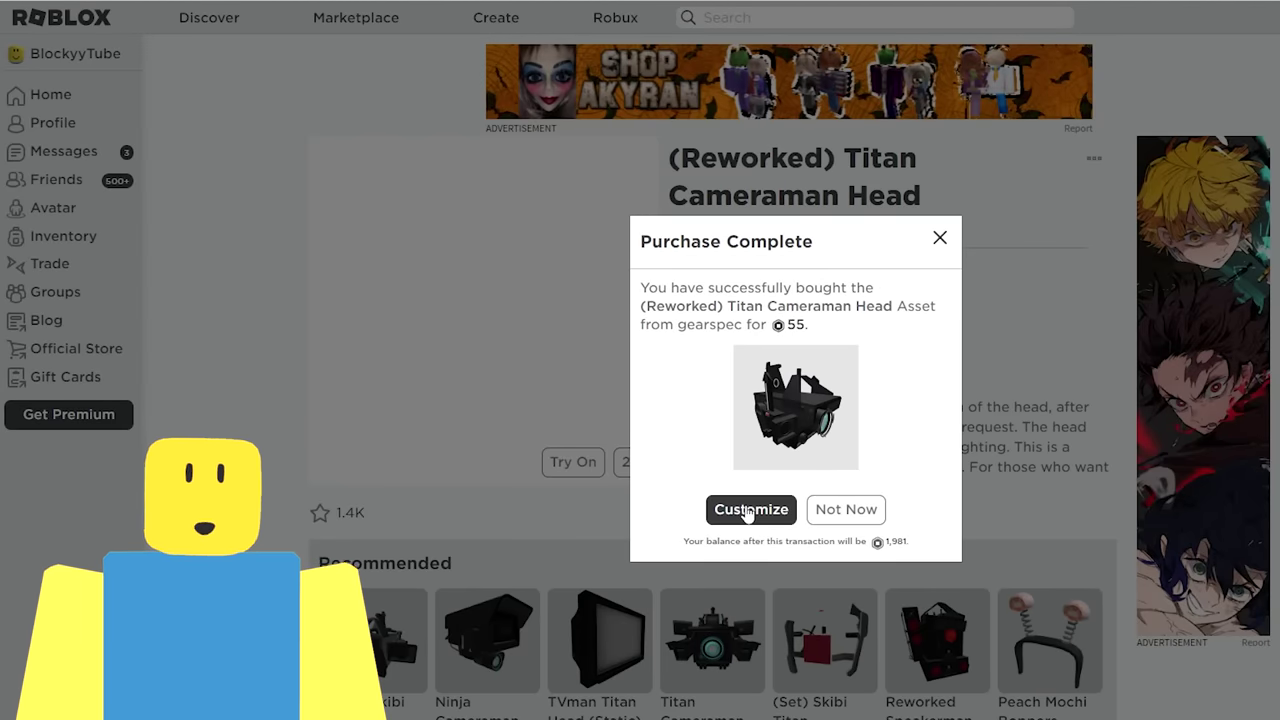
left_click(745, 510)
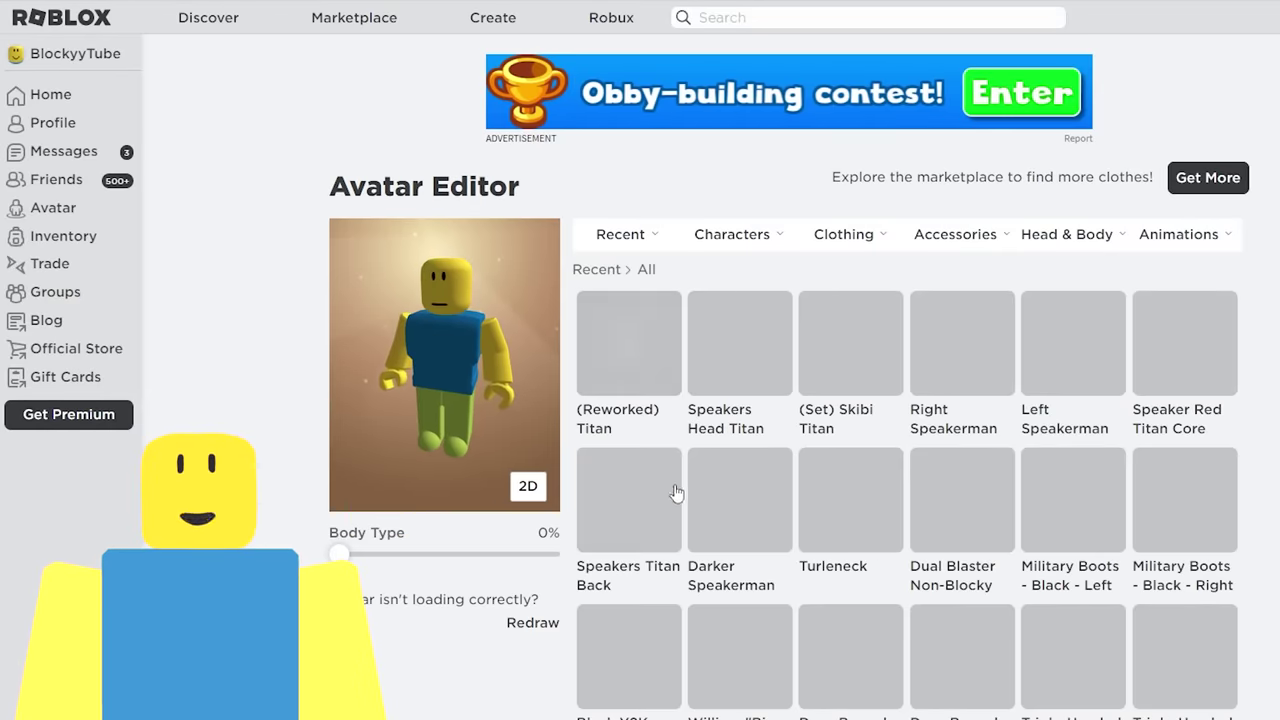
left_click(634, 390)
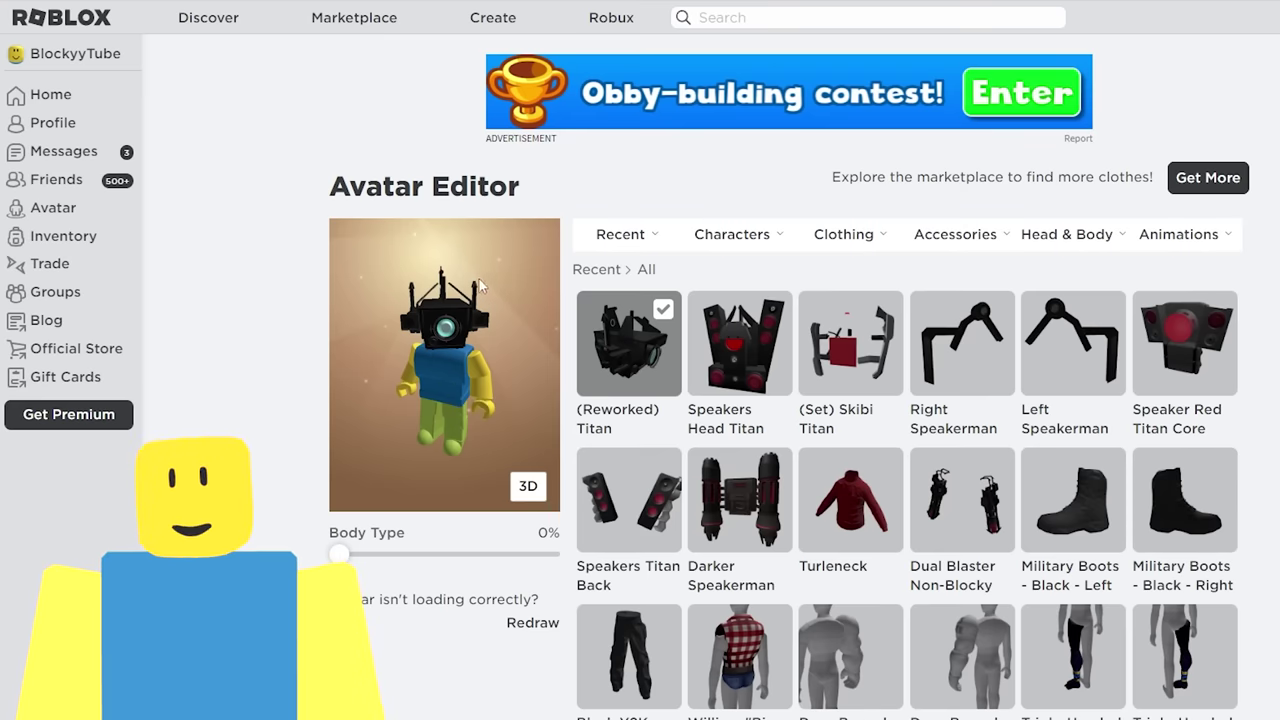
Search the marketplace for "C.D.U black left".
mouse_move(897, 238)
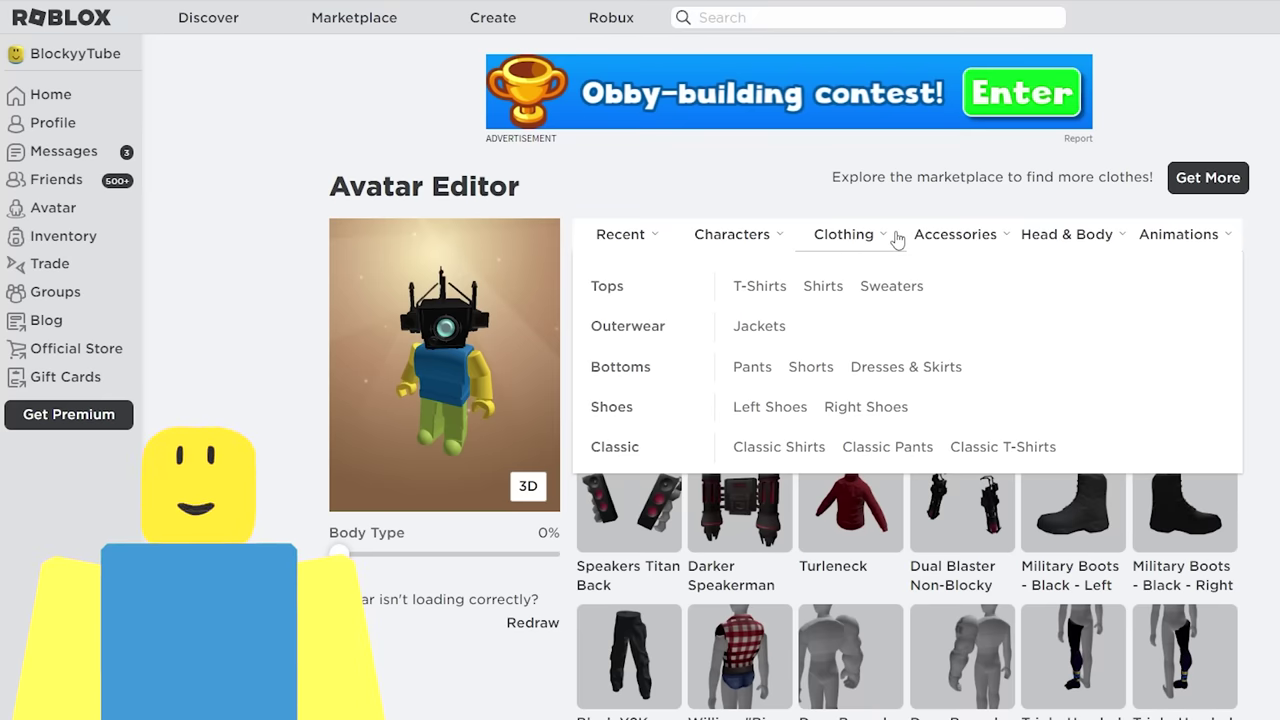
left_click(773, 16)
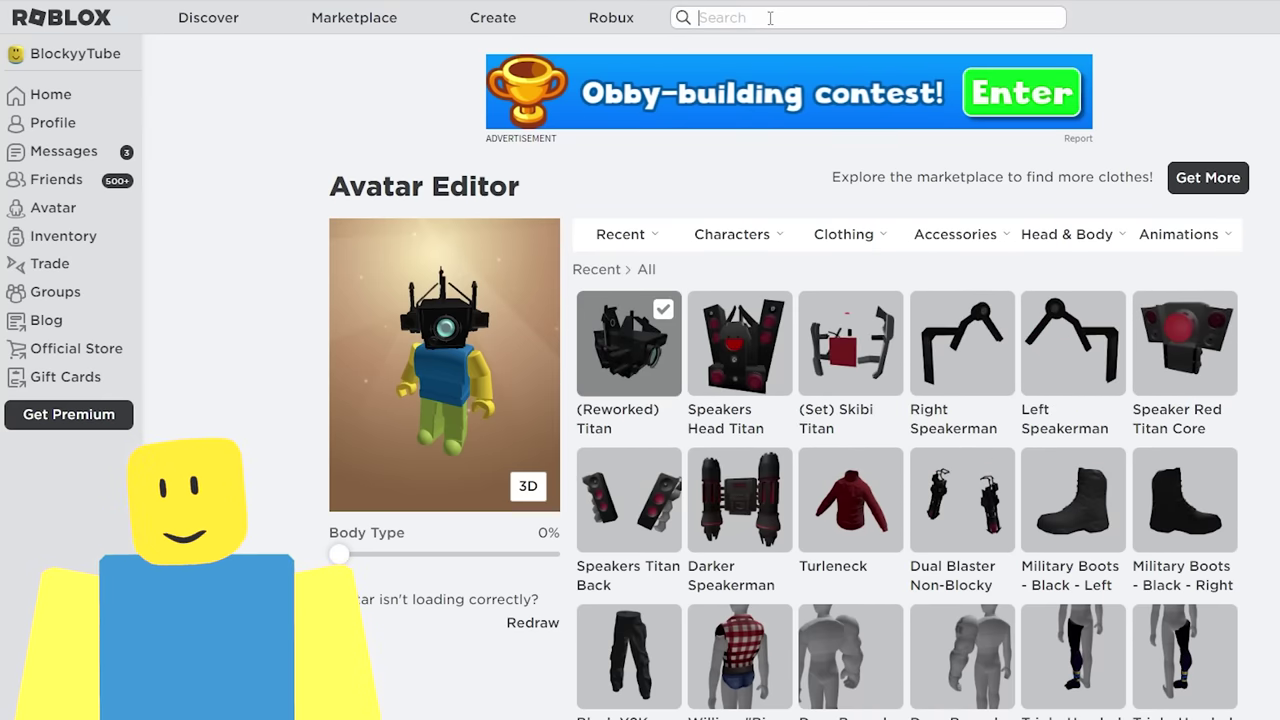
type("C.D.U")
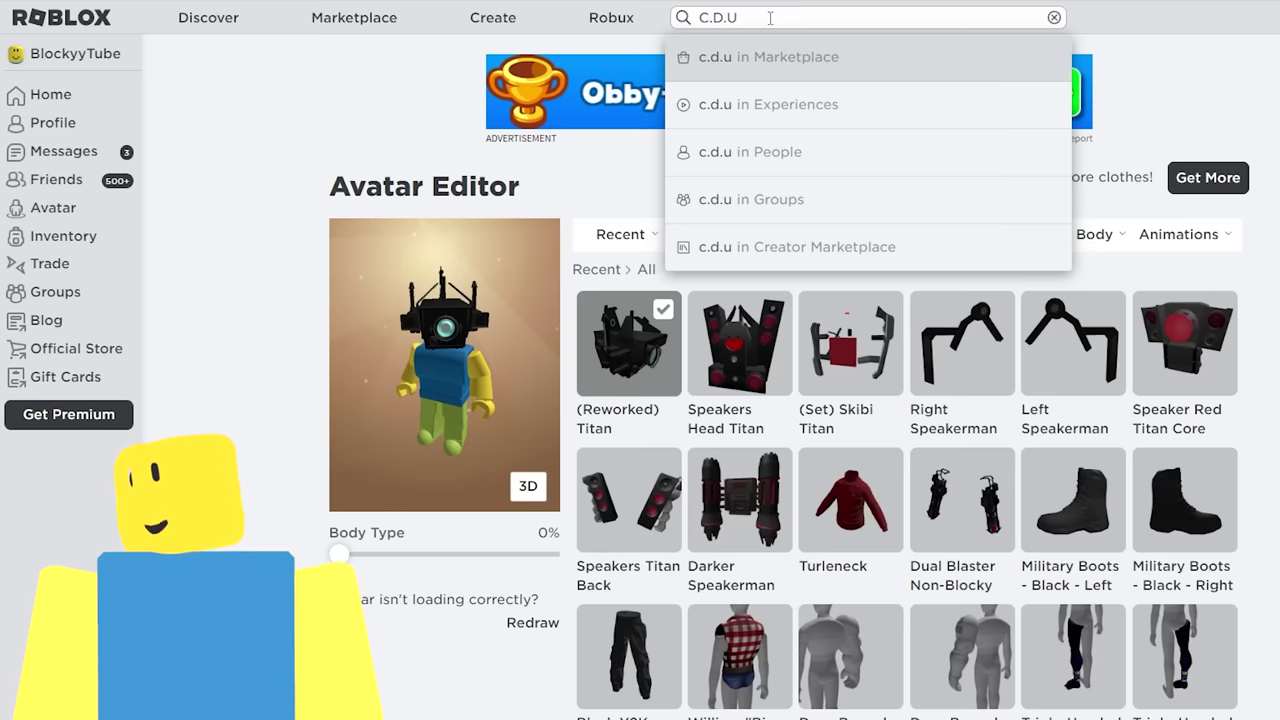
type(" black left")
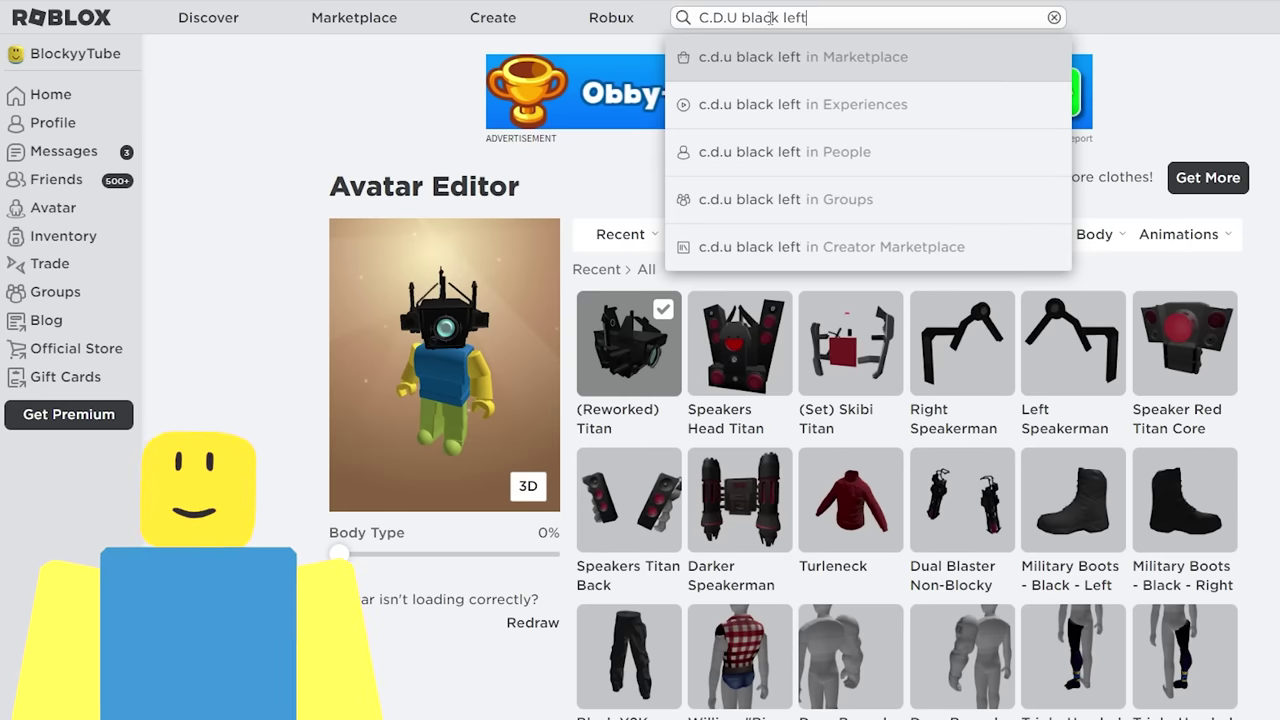
key("Return")
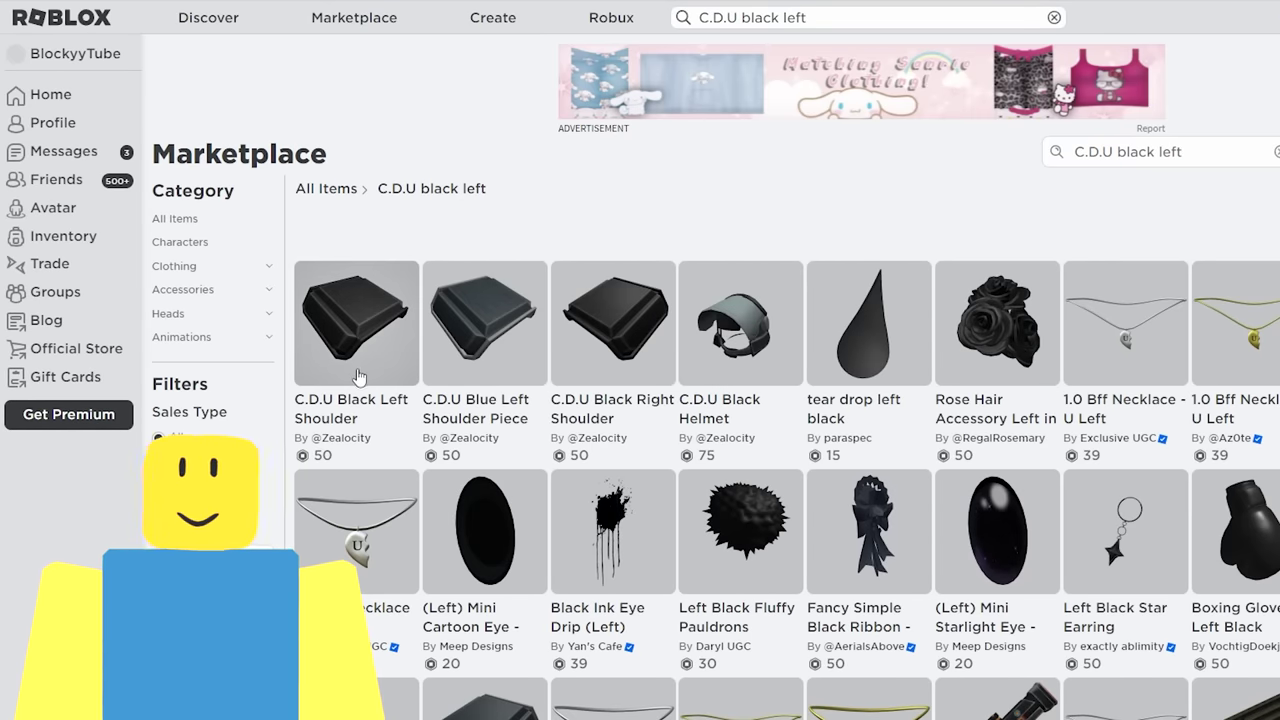
Buy the C.D.U Black Left Shoulder by Zealocity for 50 Robux and equip it on the avatar.
left_click(356, 372)
left_click(858, 276)
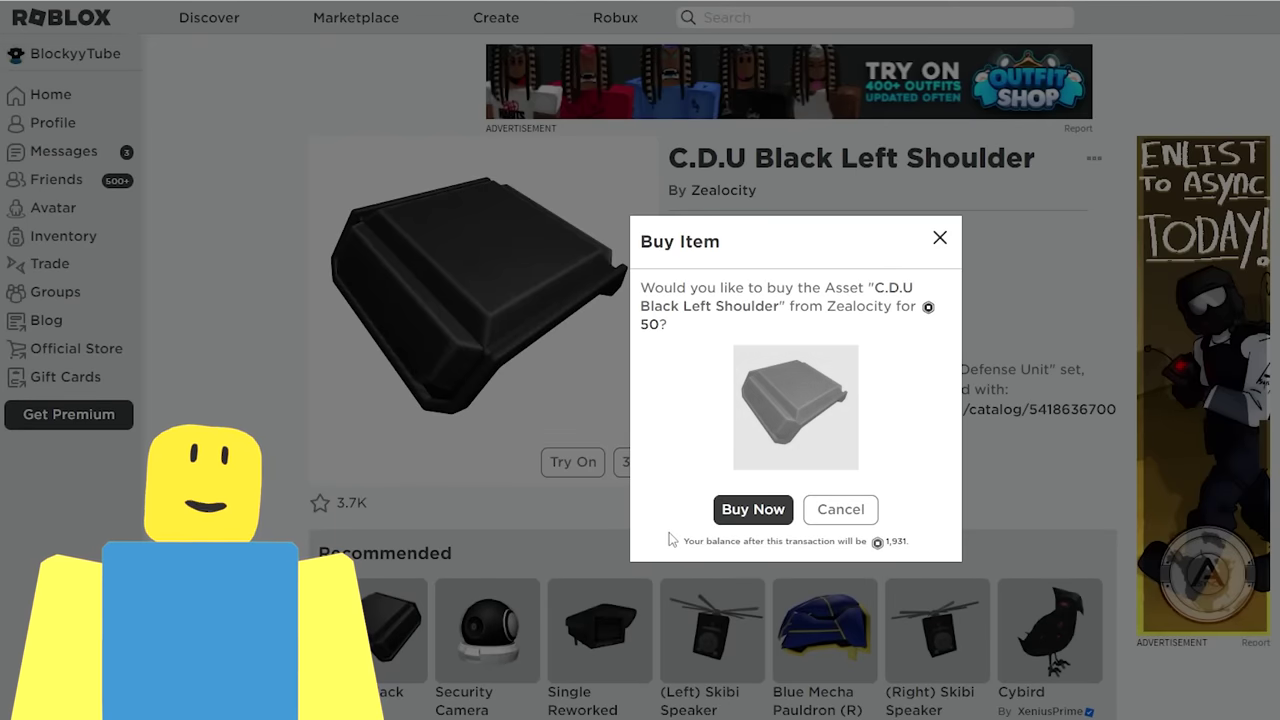
left_click(745, 514)
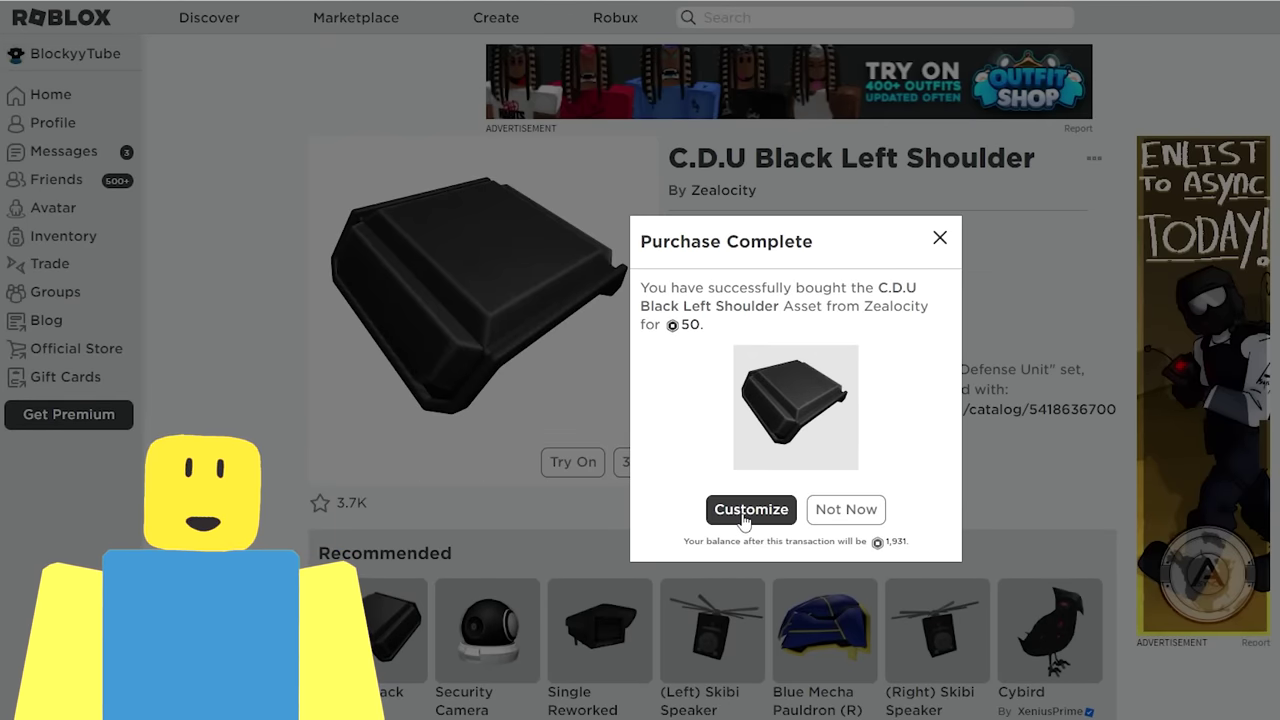
left_click(748, 510)
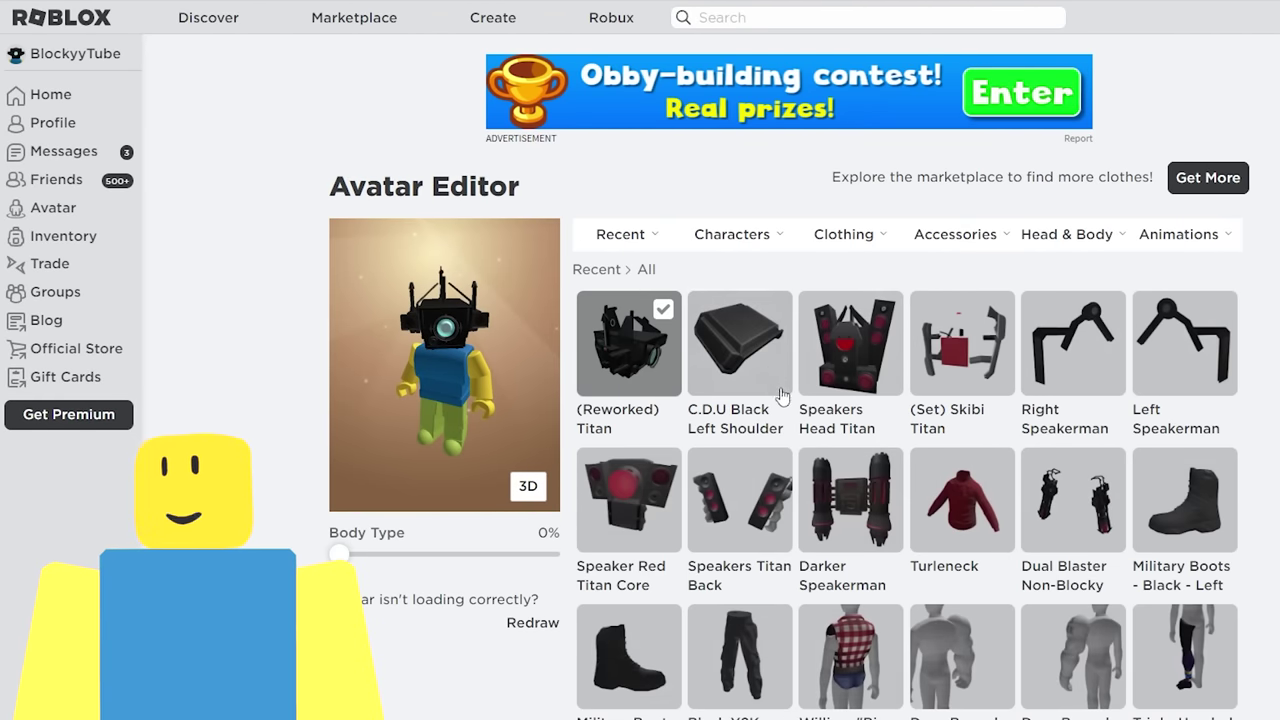
left_click(760, 369)
Search the marketplace for "C.D.U black right".
left_click(735, 17)
type("C.D.")
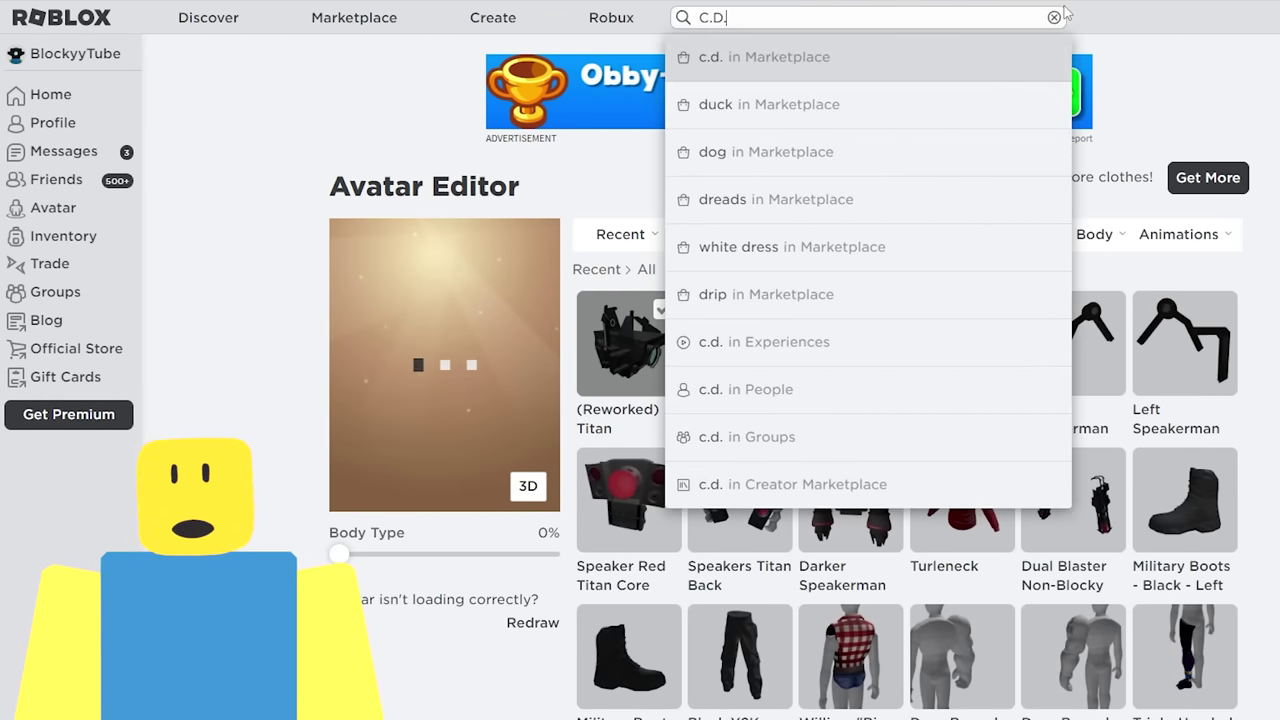
type("U black rifgh")
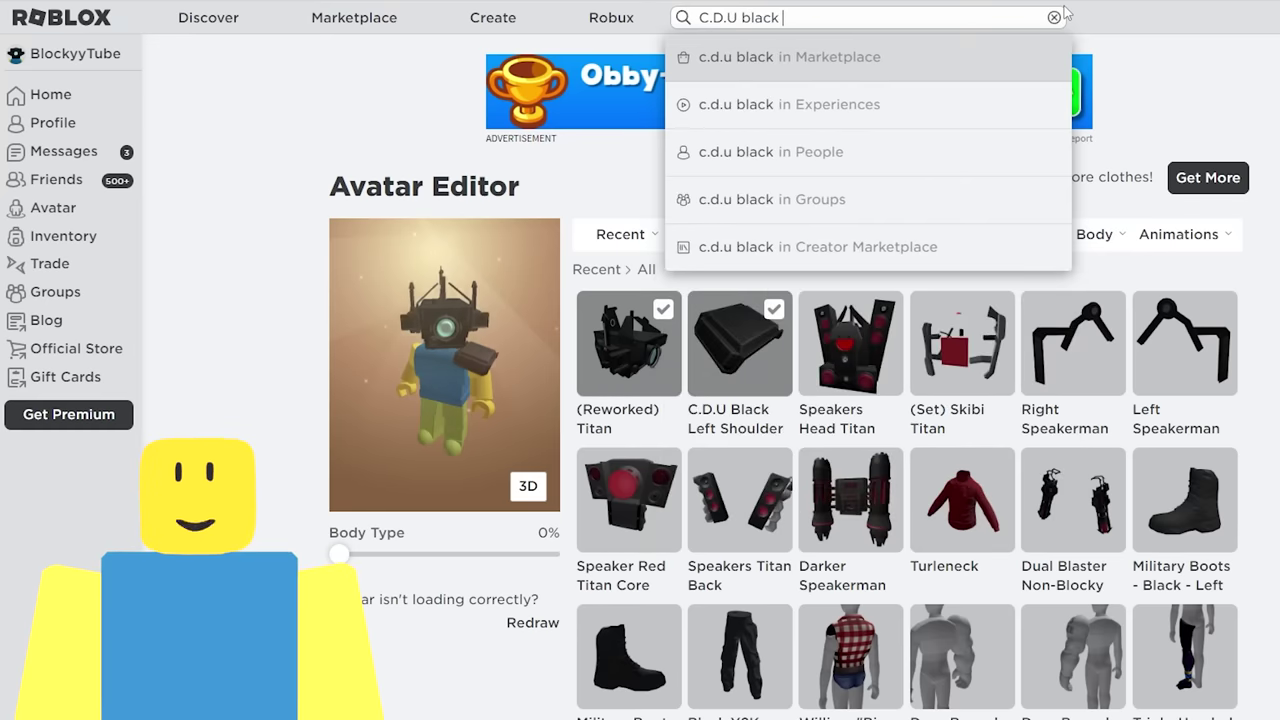
key("BackSpace")
key("BackSpace")
key("BackSpace")
type("ght")
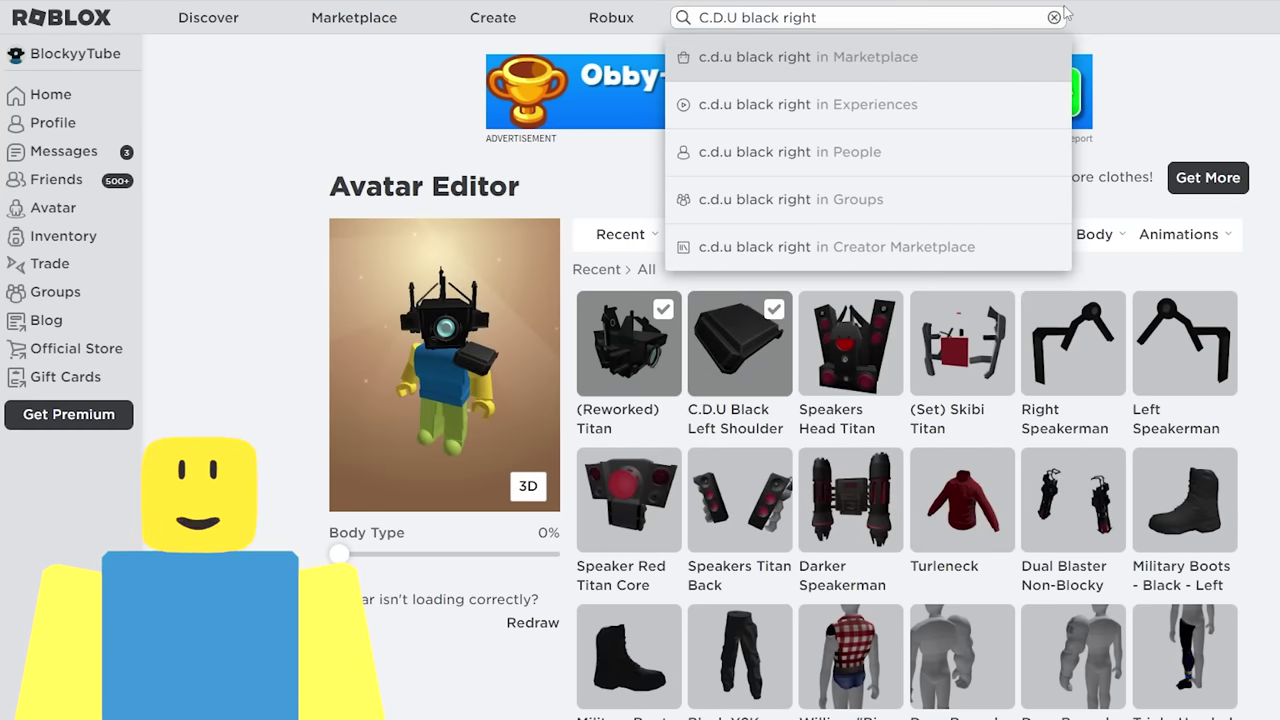
key("Return")
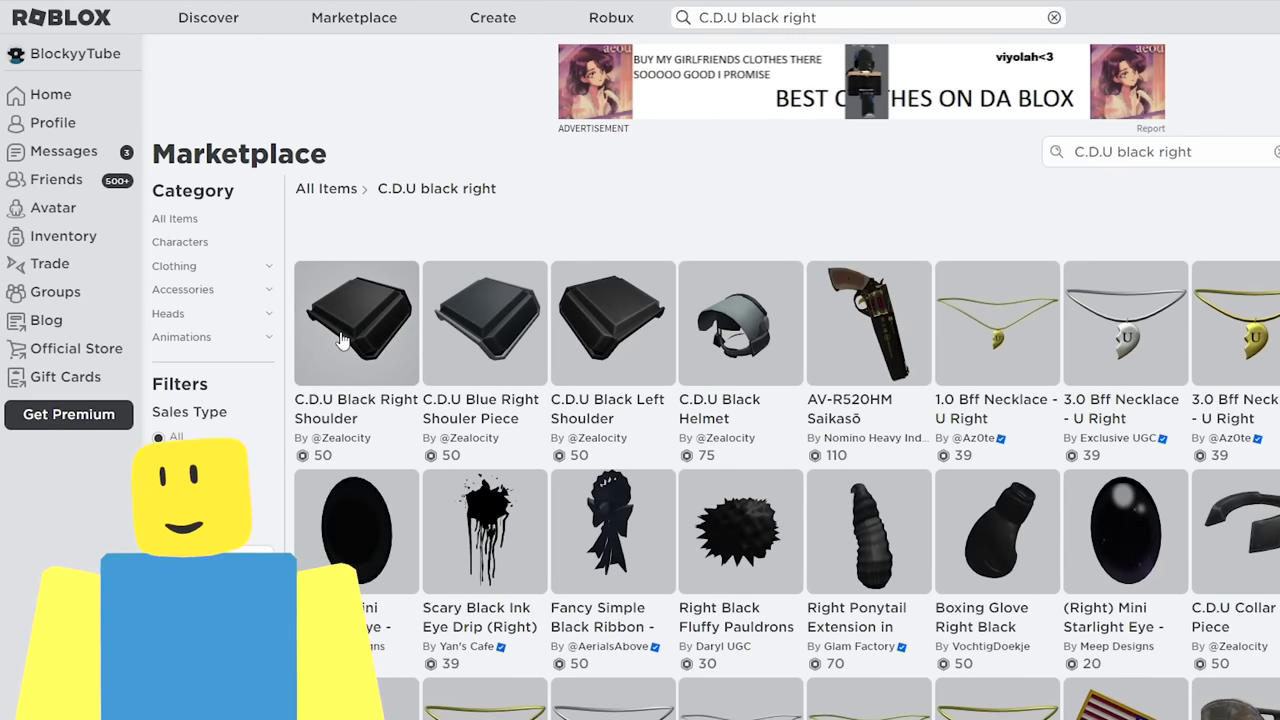
Buy the C.D.U Black Right Shoulder by Zealocity for 50 Robux and go back to the avatar editor.
left_click(344, 347)
left_click(890, 307)
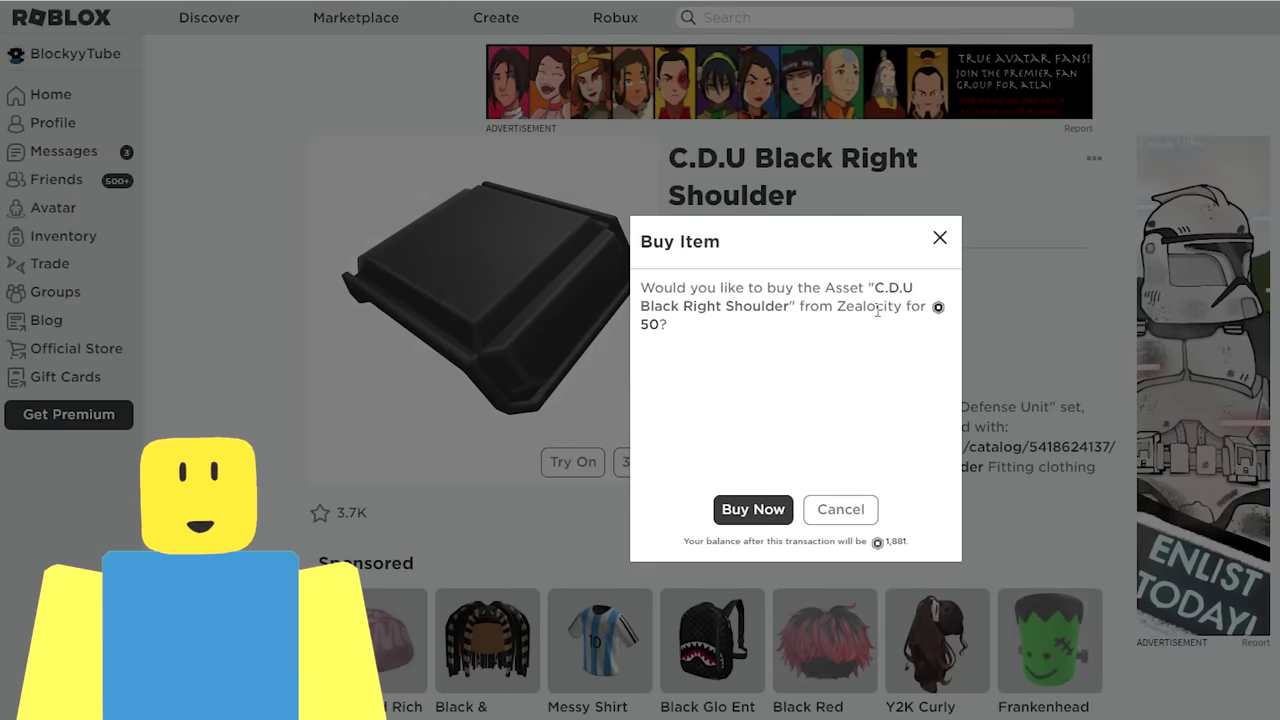
left_click(755, 518)
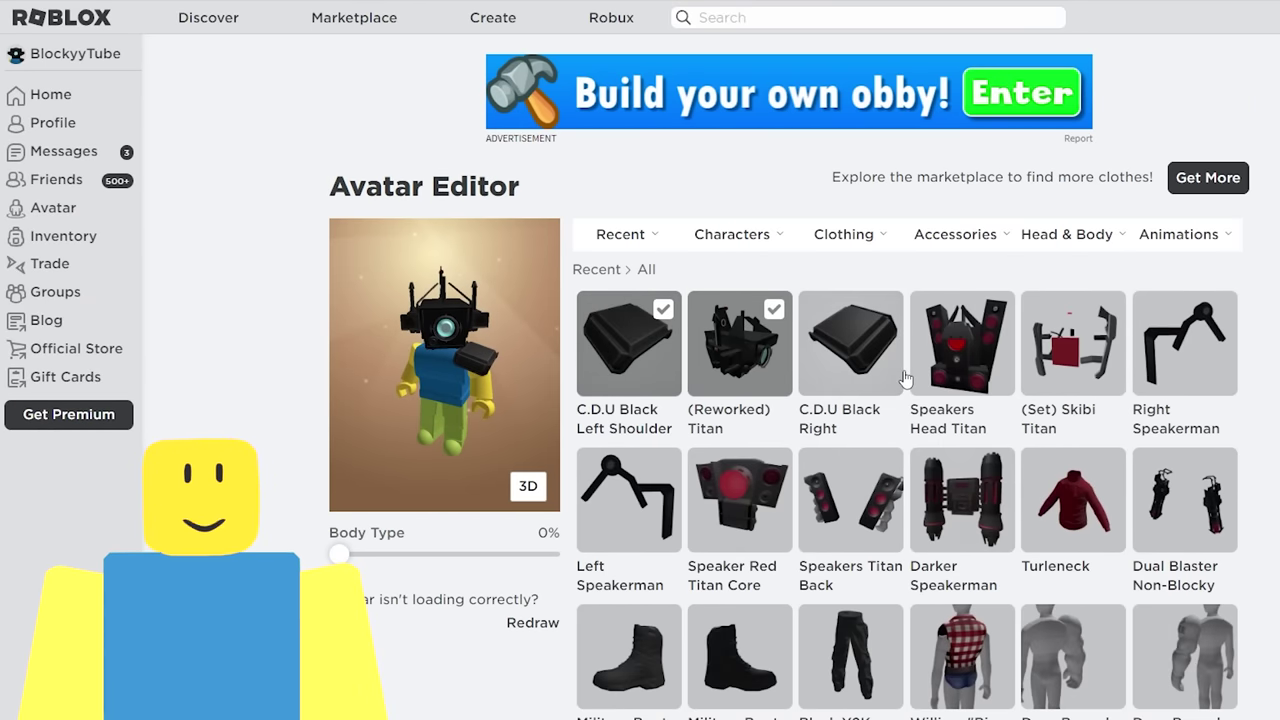
Try to equip the C.D.U Black Right Shoulder together with the left one from the recent items.
left_click(660, 375)
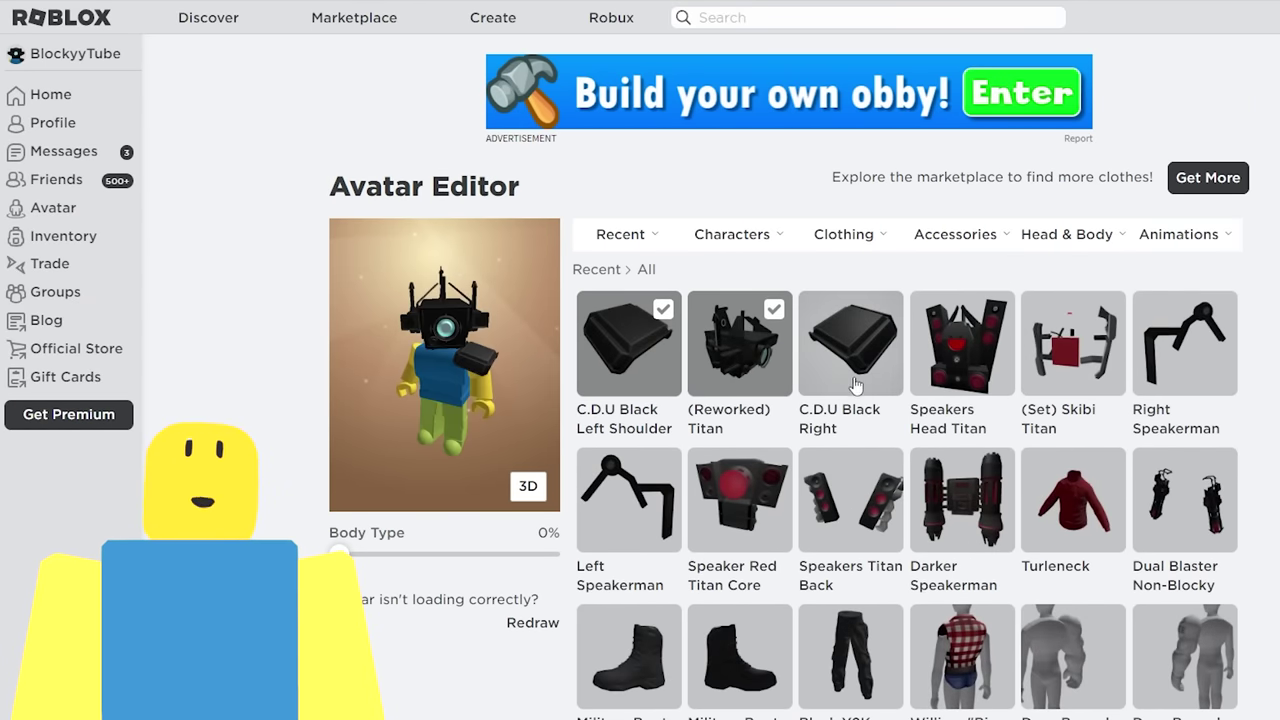
left_click(855, 365)
left_click(640, 348)
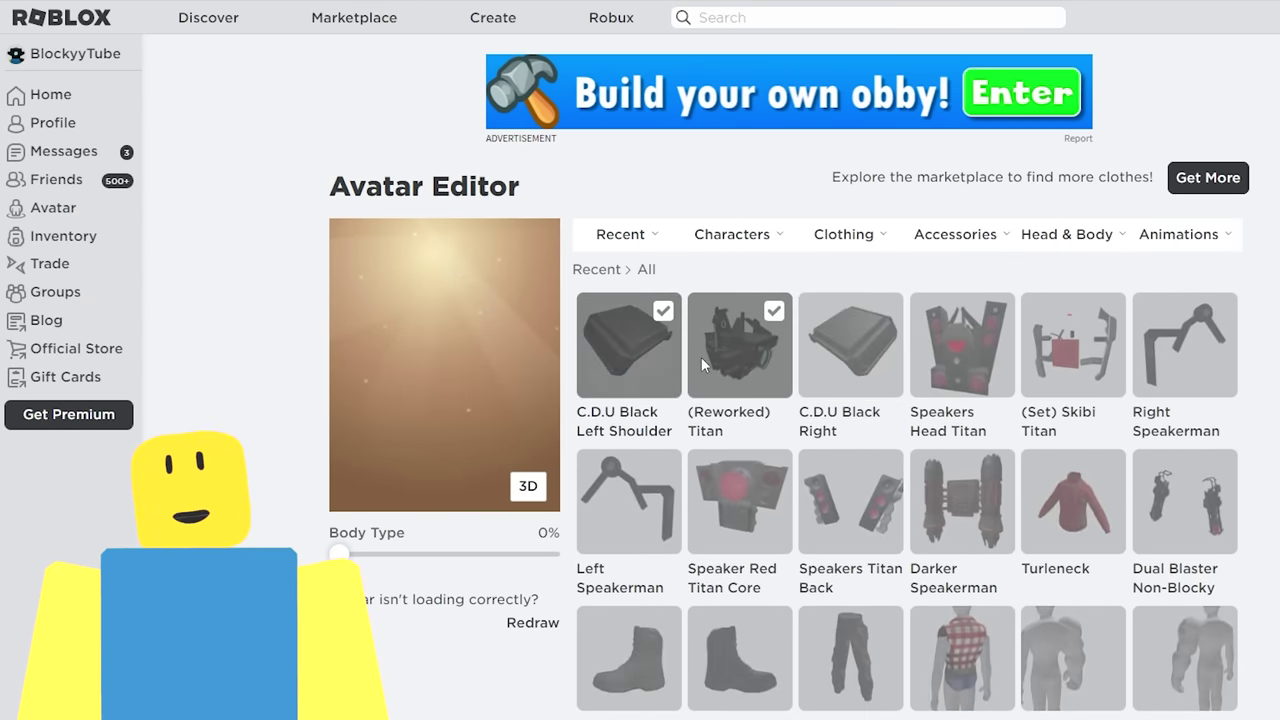
left_click(852, 360)
left_click(638, 343)
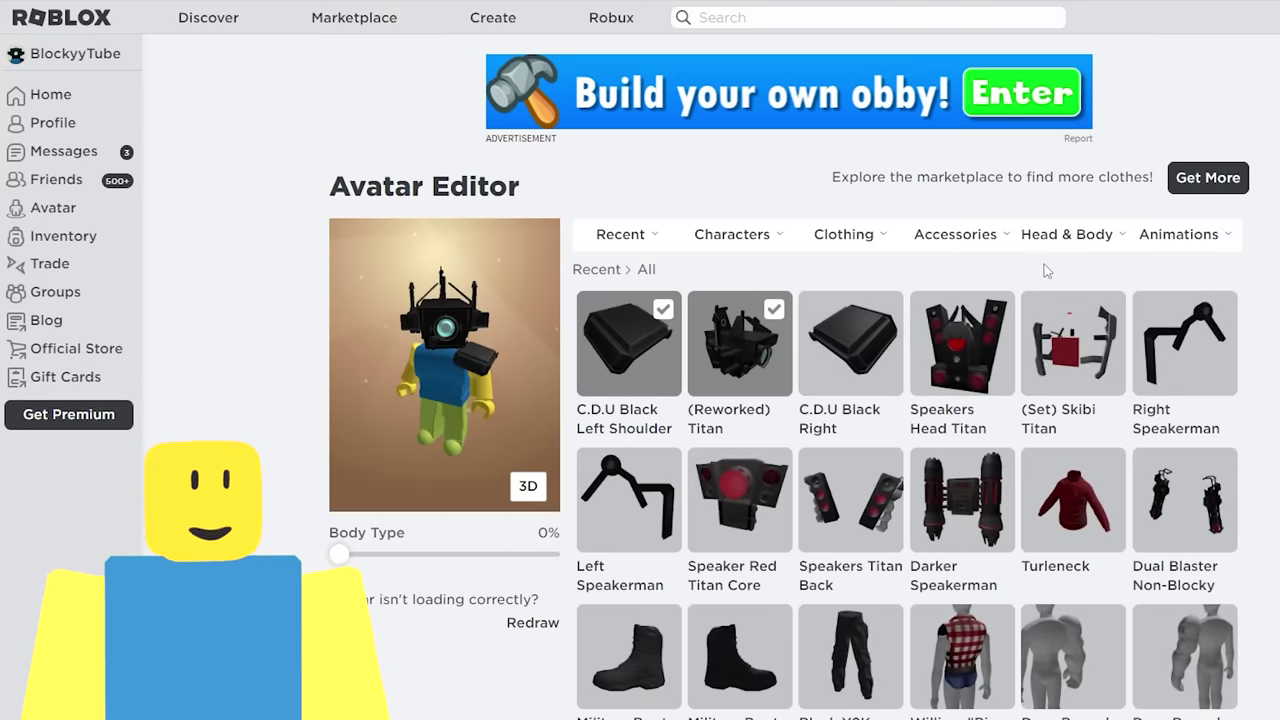
Display the owned shoulder accessories and check the asset IDs in their advanced options.
mouse_move(1031, 244)
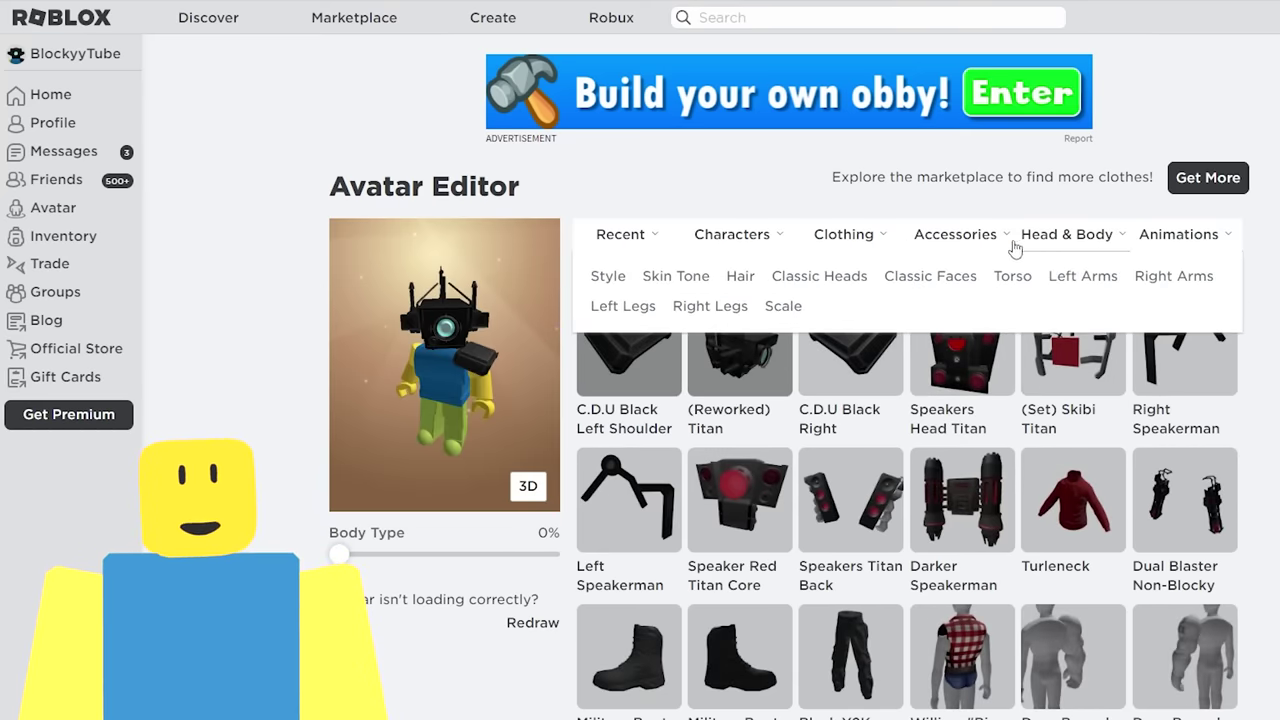
mouse_move(938, 243)
left_click(803, 283)
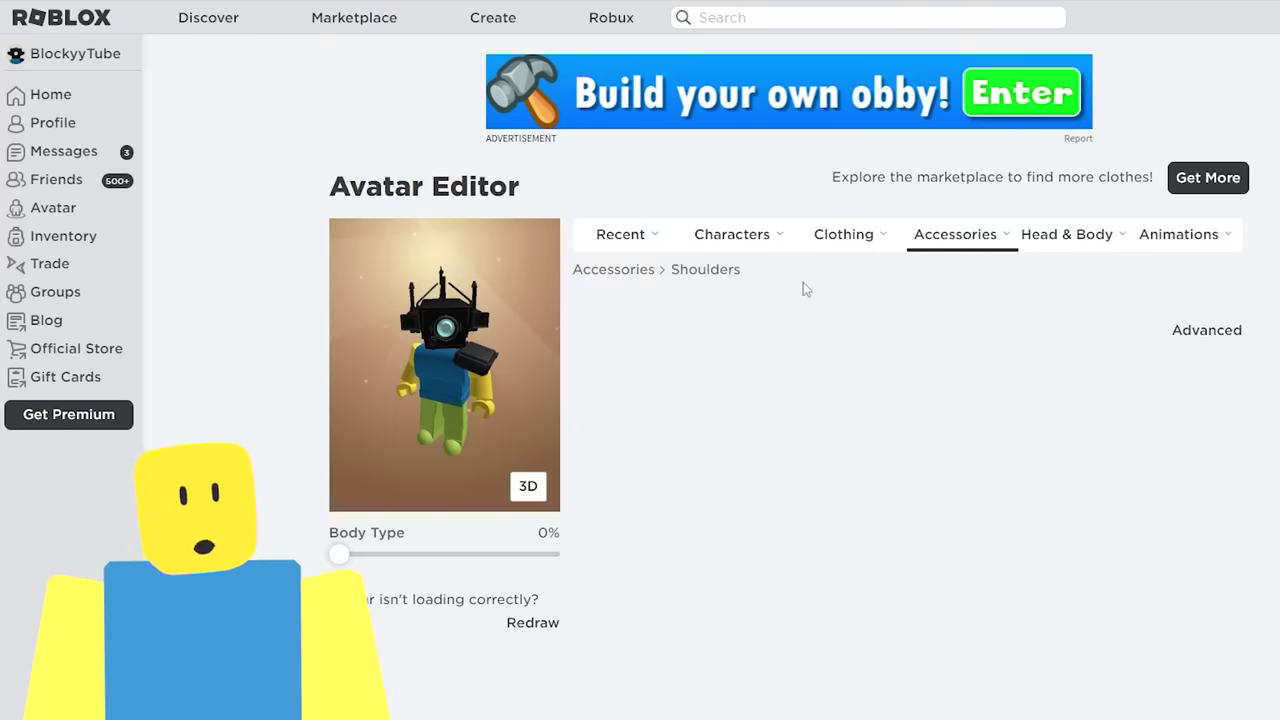
left_click(1220, 609)
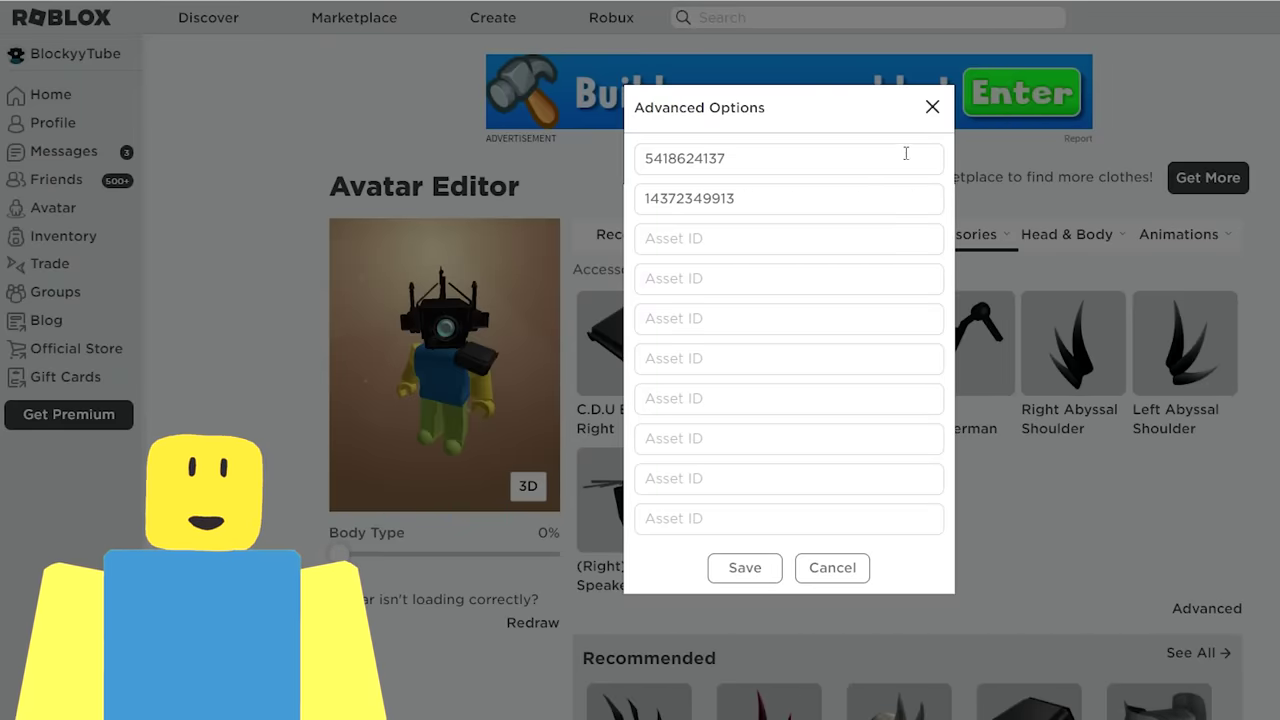
left_click(932, 108)
scroll(934, 124, "down", 1)
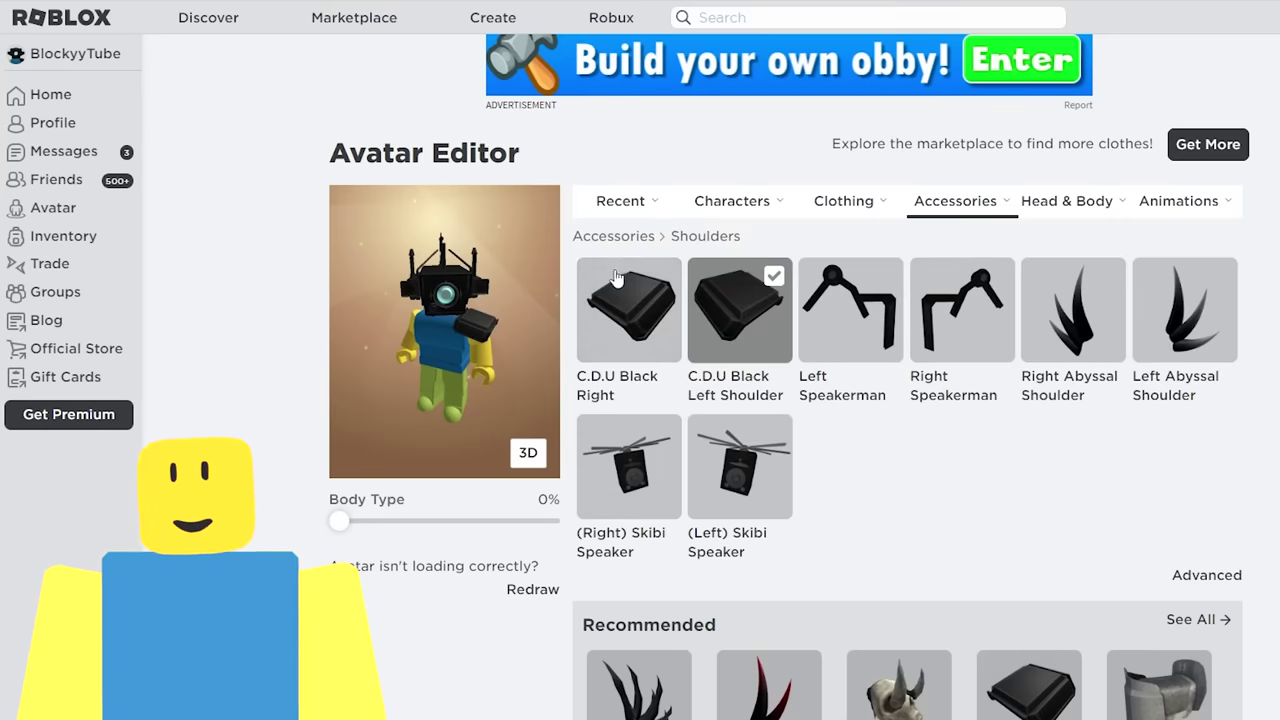
left_click(617, 366)
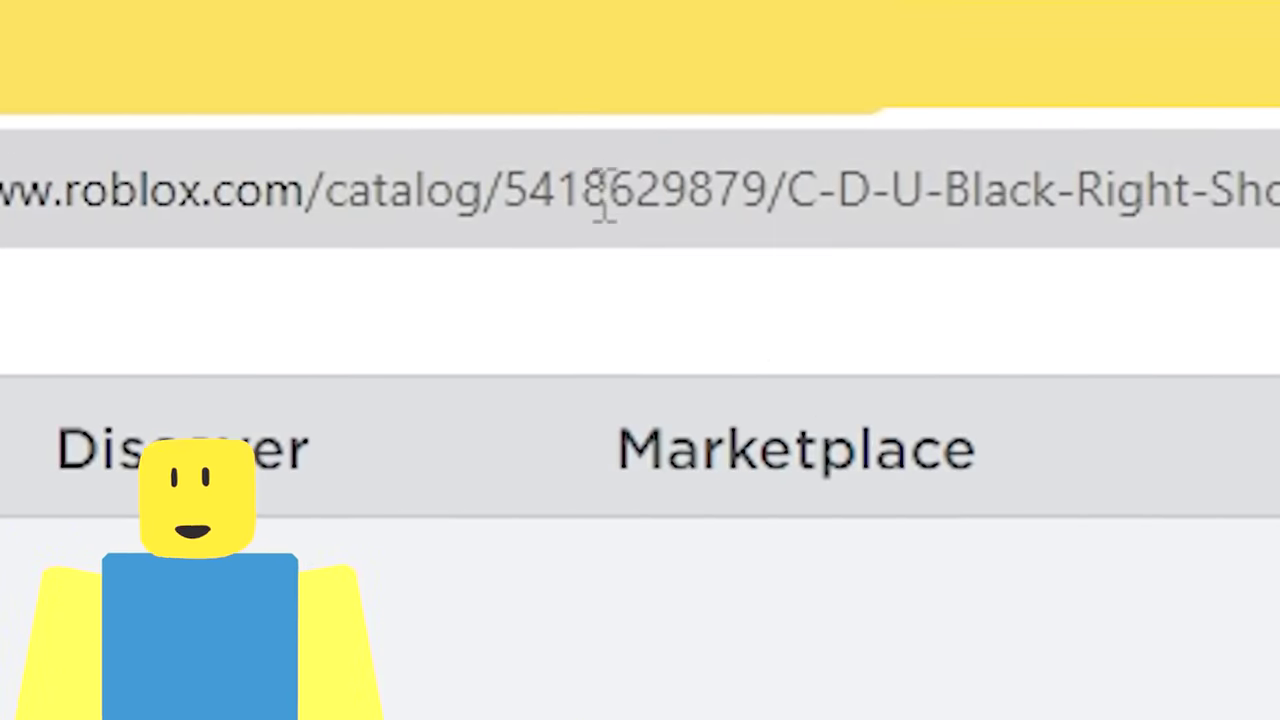
double_click(602, 210)
key("ctrl+c")
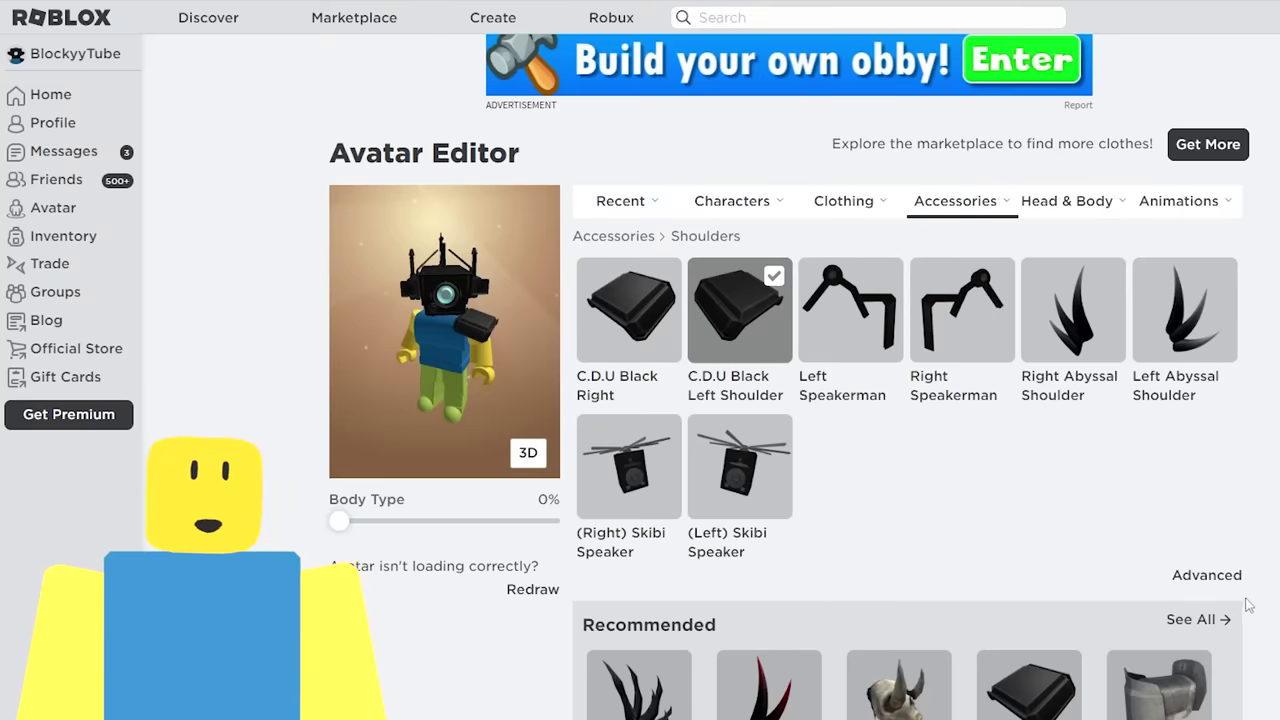
left_click(1207, 575)
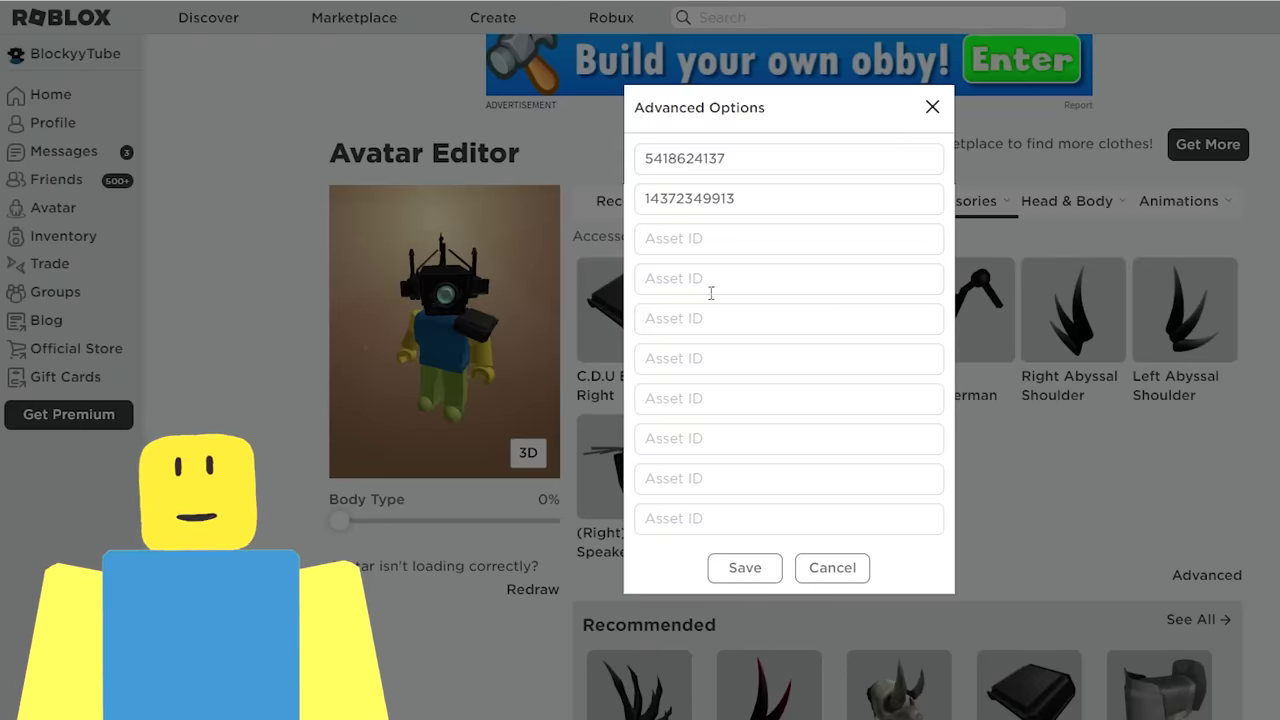
left_click(717, 240)
key("ctrl+v")
left_click(744, 568)
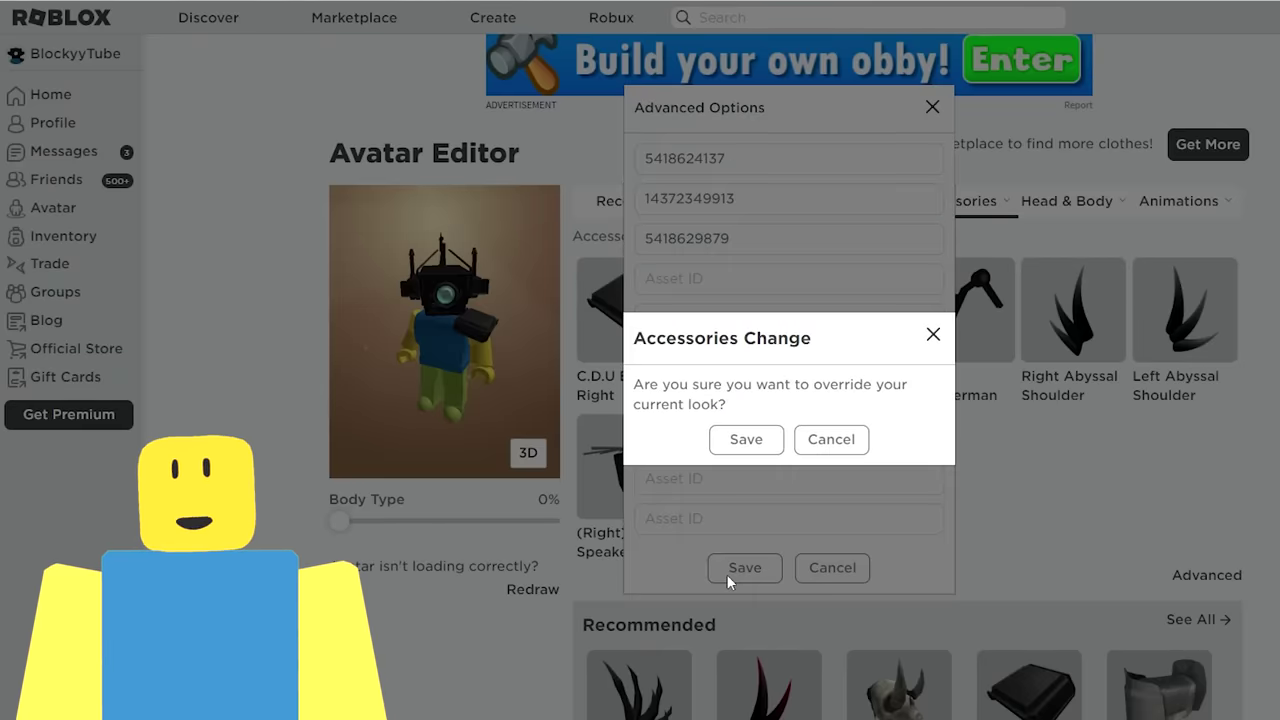
left_click(746, 440)
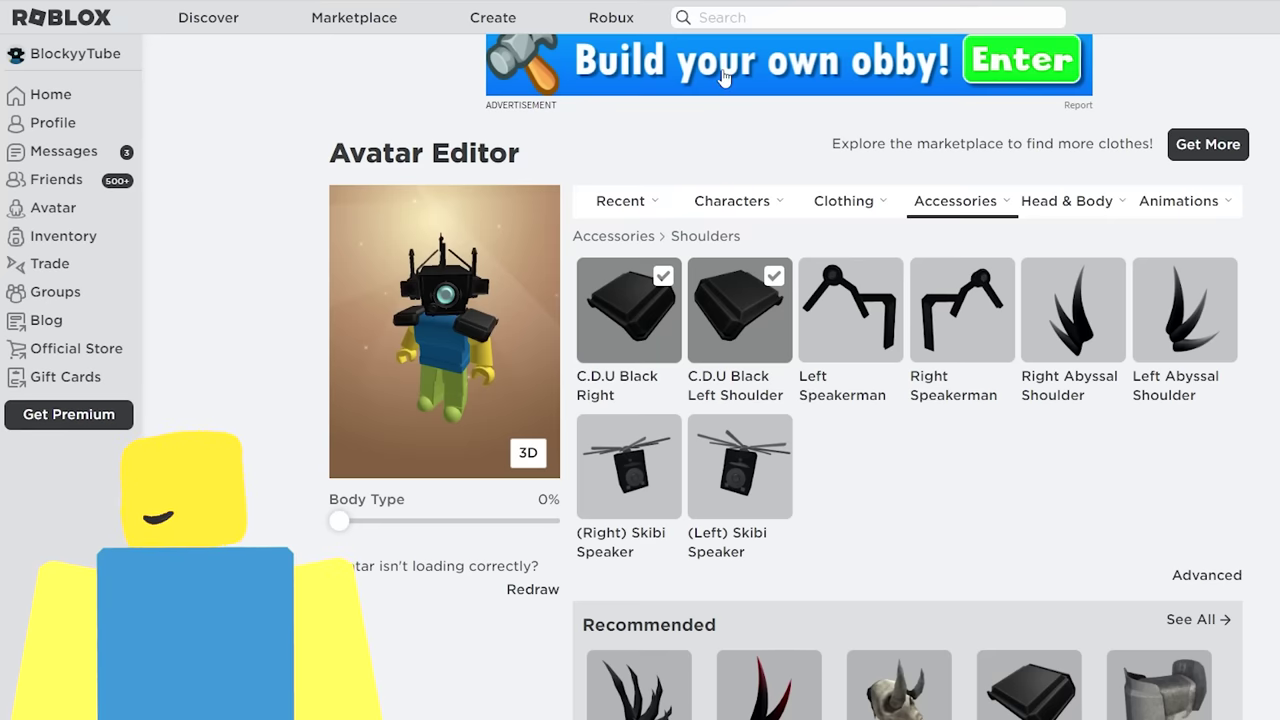
Search for "single reworked shoulder" and buy the Single Reworked Shoulder Cam (Left) for 15 Robux.
left_click(726, 10)
type("s")
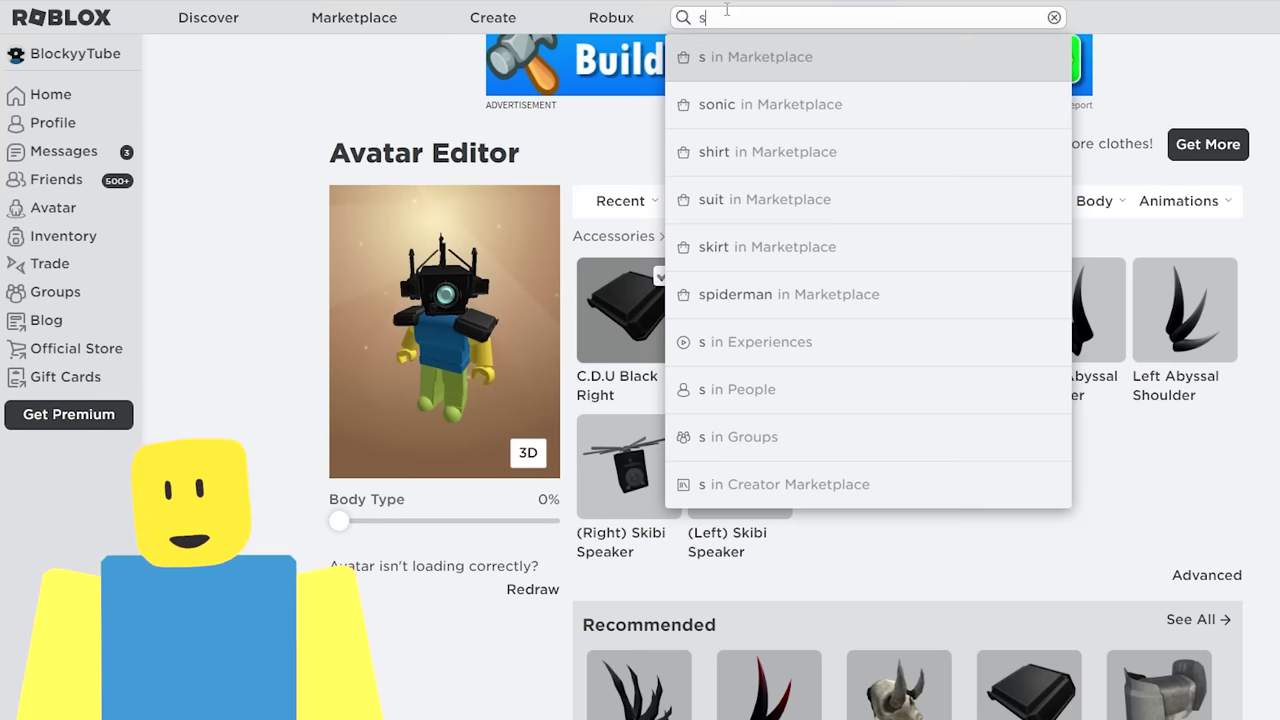
type("ingle reworked shoulder")
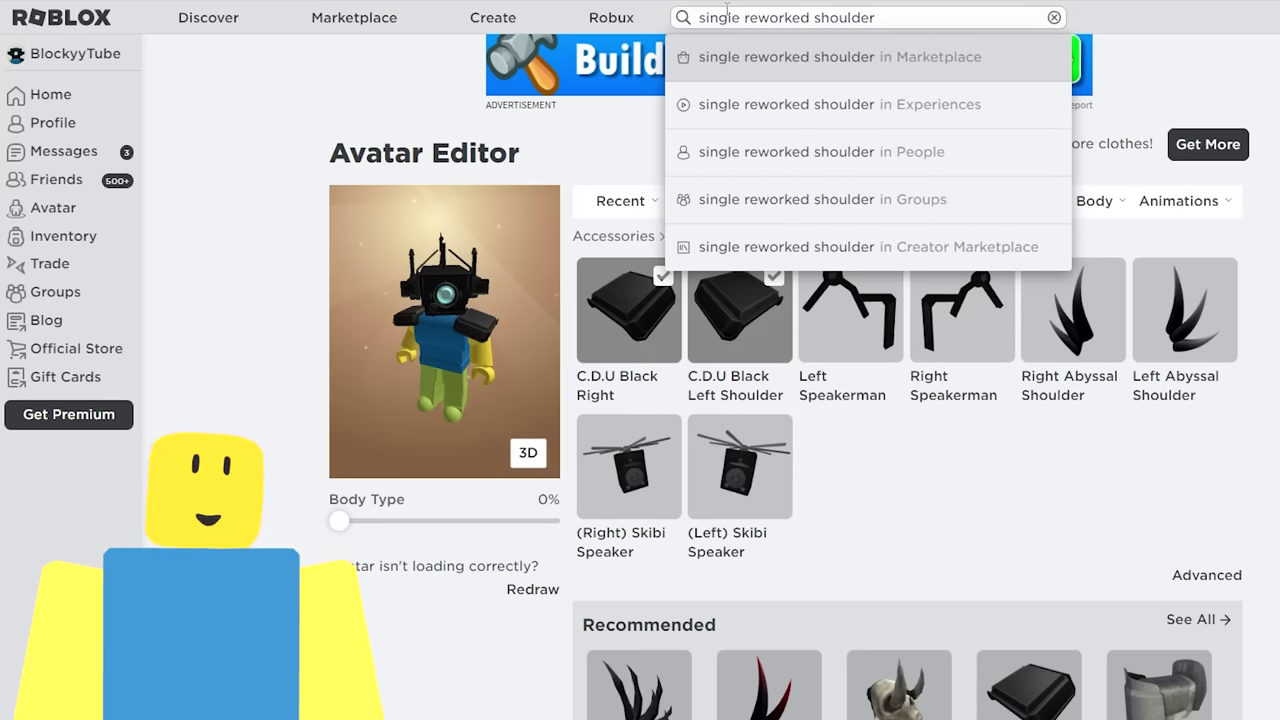
key("Return")
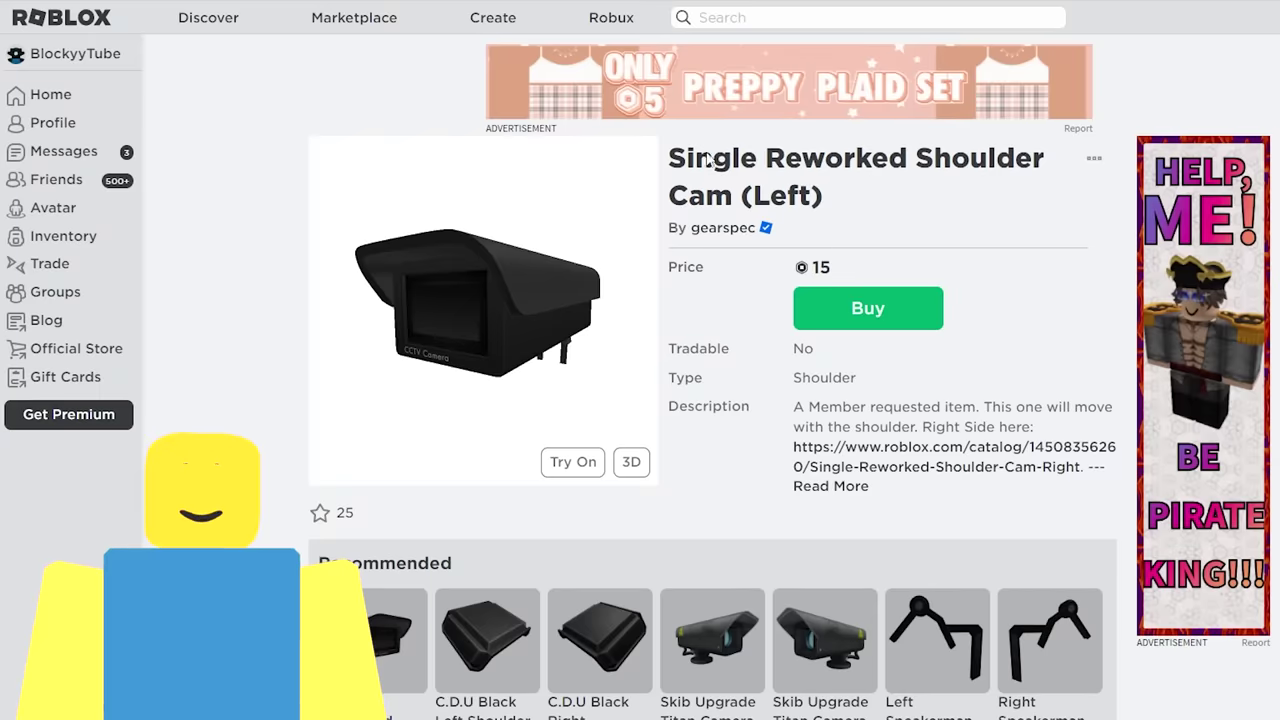
left_click(848, 306)
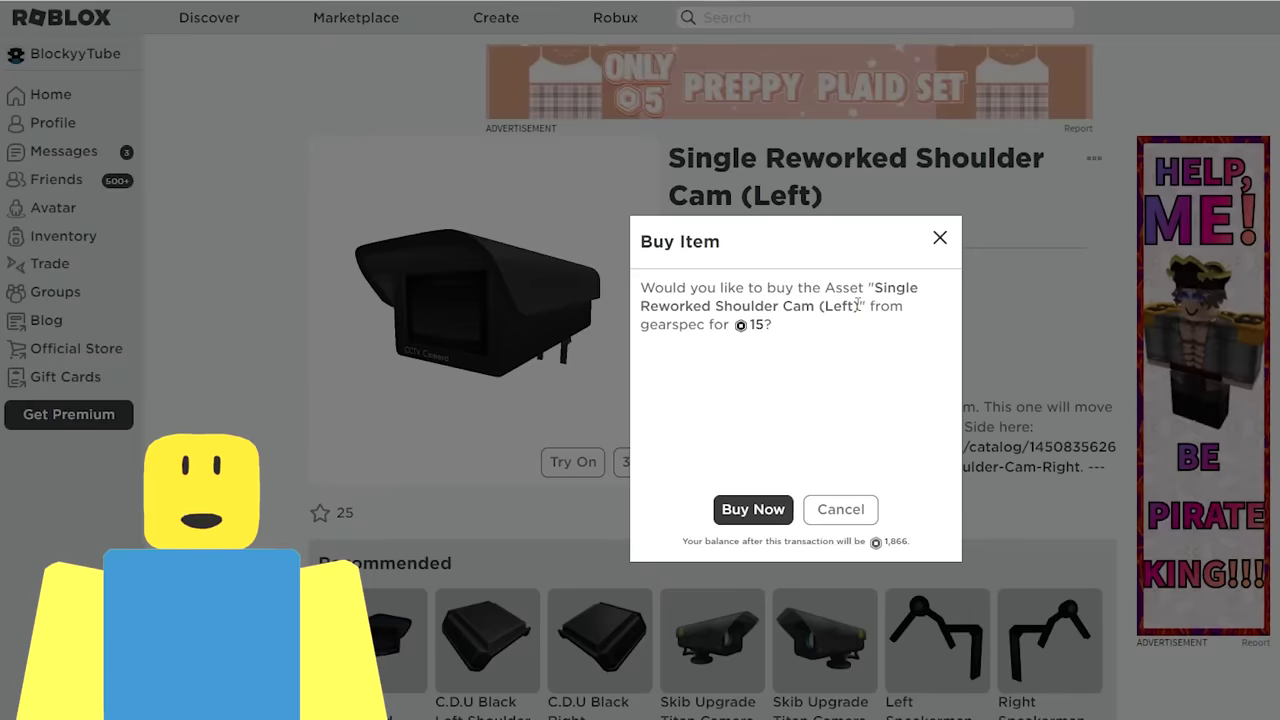
left_click(750, 510)
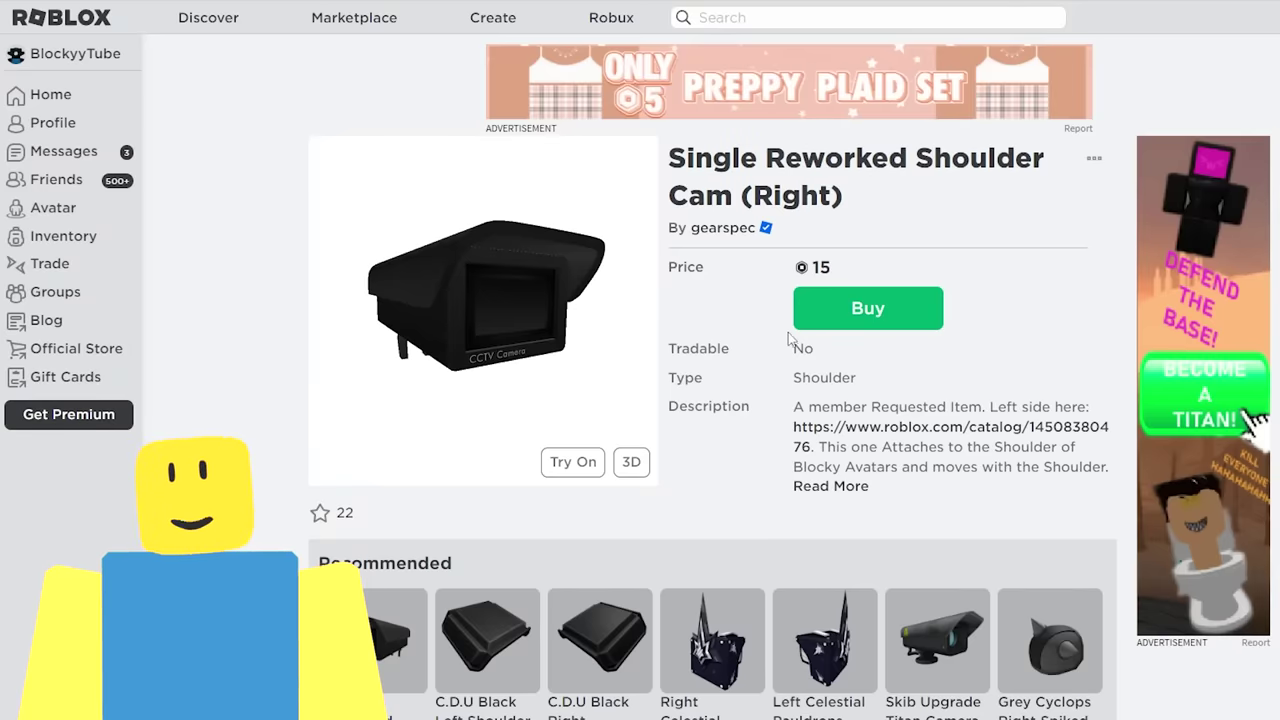
Buy the Single Reworked Shoulder Cam (Right) for 15 Robux and proceed to customizing the avatar.
left_click(805, 318)
left_click(733, 510)
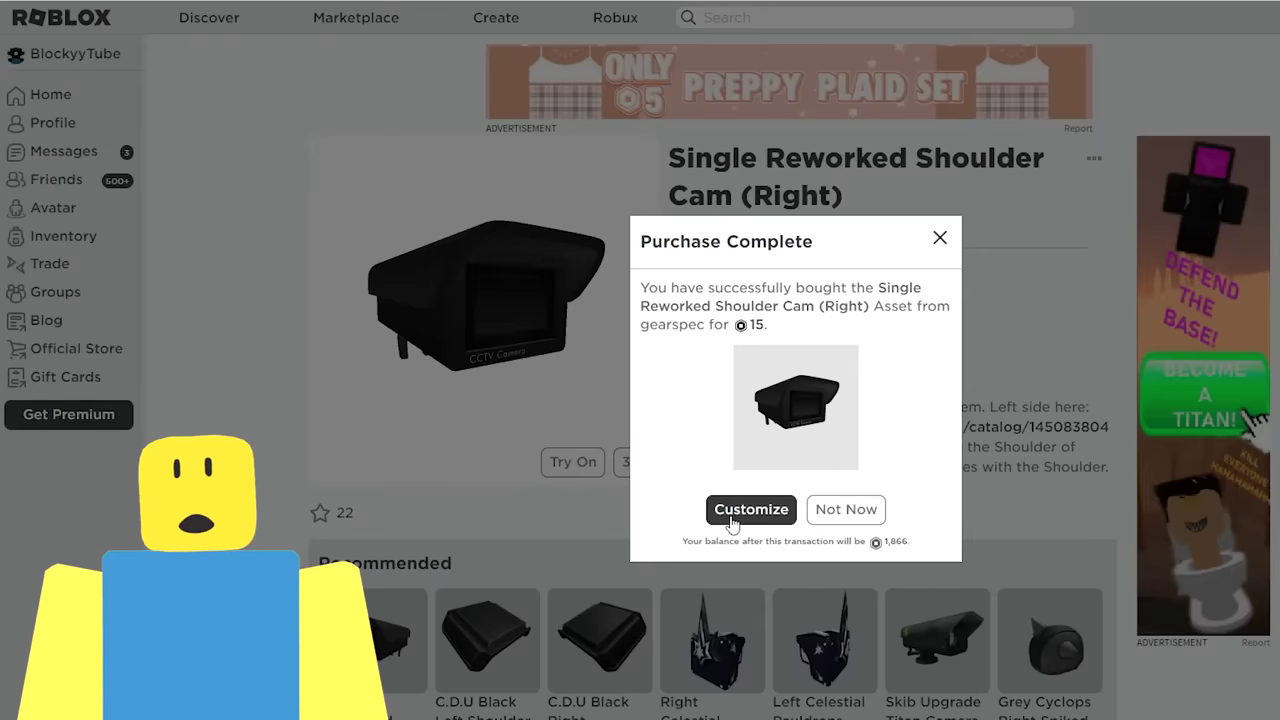
left_click(740, 512)
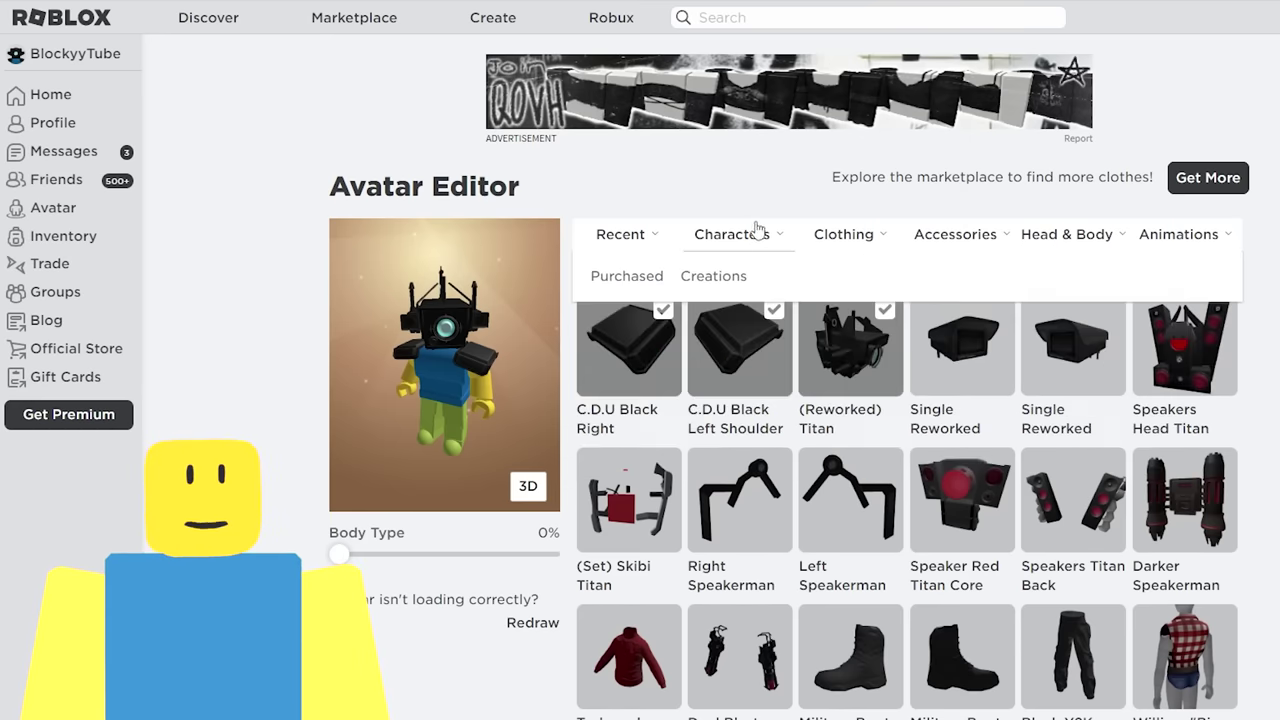
mouse_move(990, 256)
left_click(762, 276)
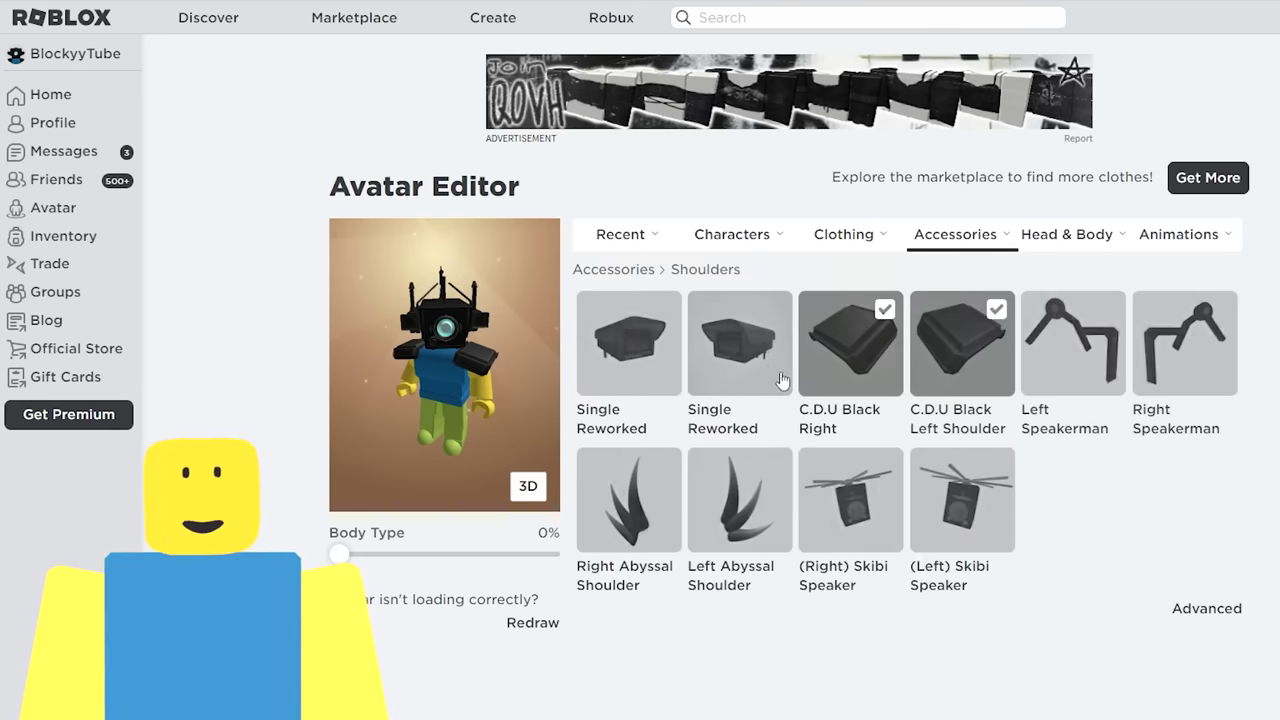
left_click(1192, 612)
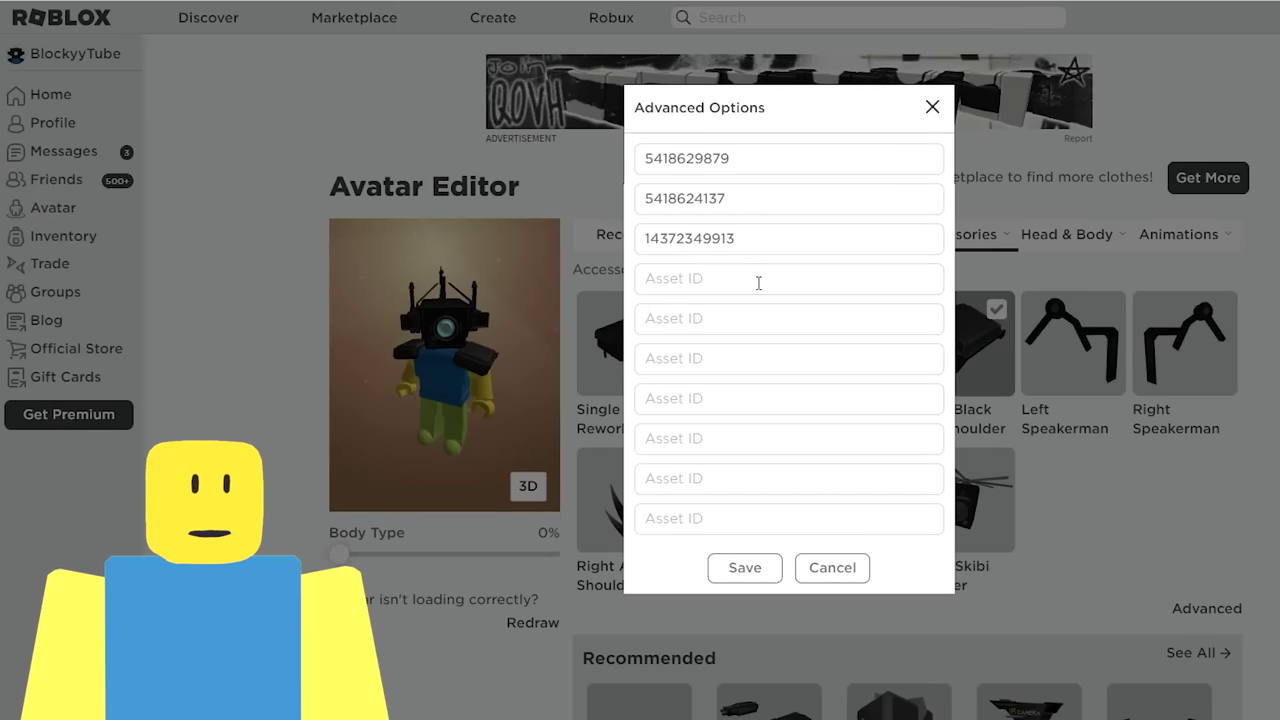
left_click(759, 283)
key("ctrl+v")
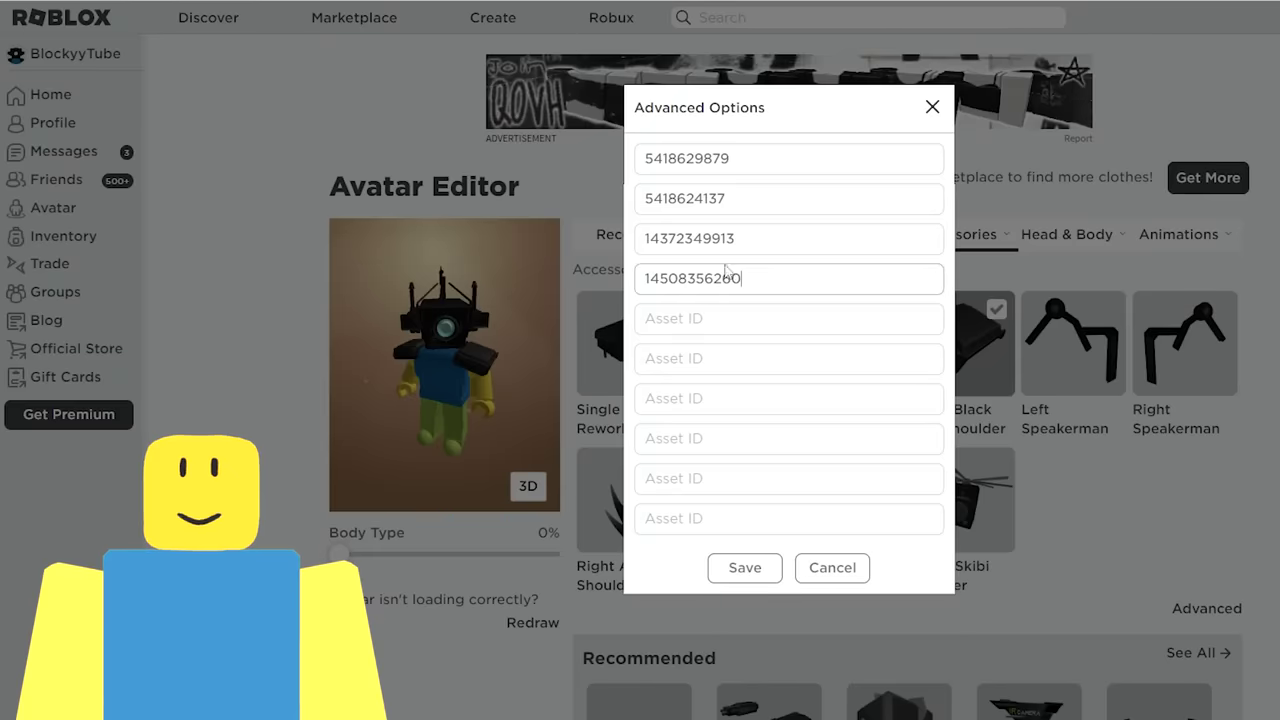
left_click(737, 318)
key("ctrl+v")
left_click(744, 567)
left_click(746, 439)
left_click(755, 648)
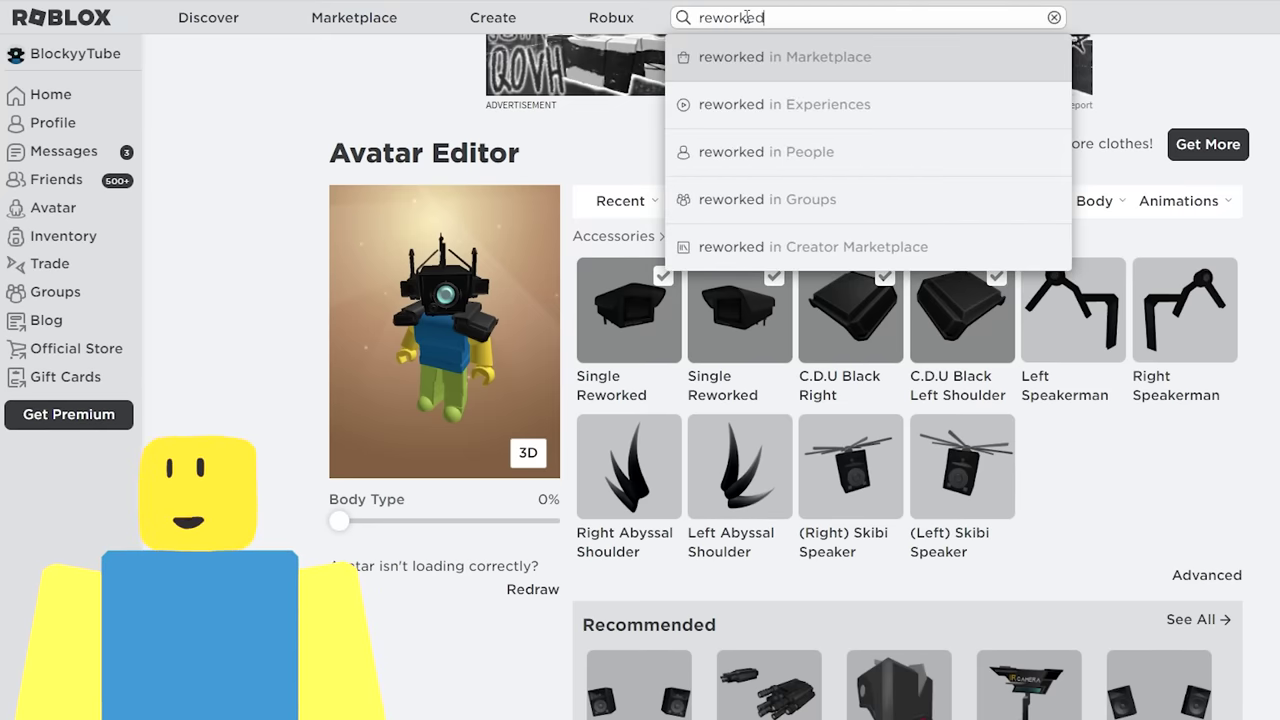
Search for "reworked core titan", buy the Reworked Core Titan Cameraman for 30 Robux and proceed to customizing the avatar.
type(" titan")
key("Return")
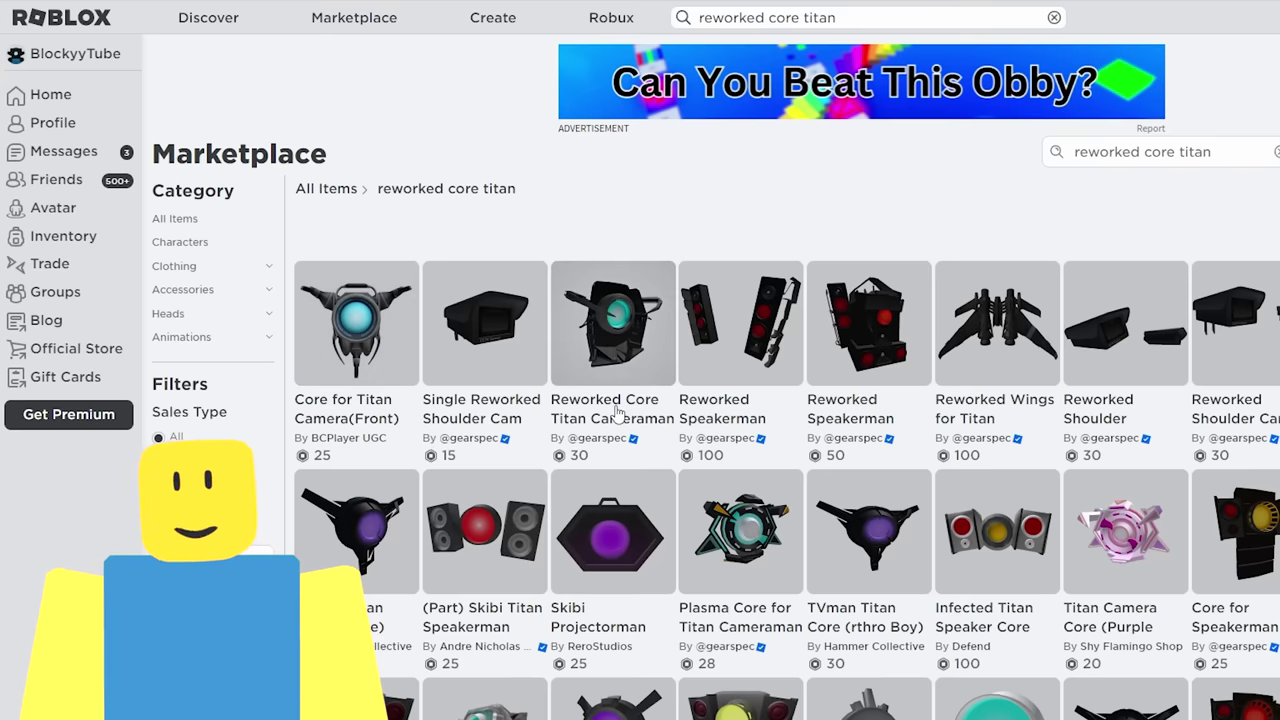
left_click(617, 346)
left_click(835, 308)
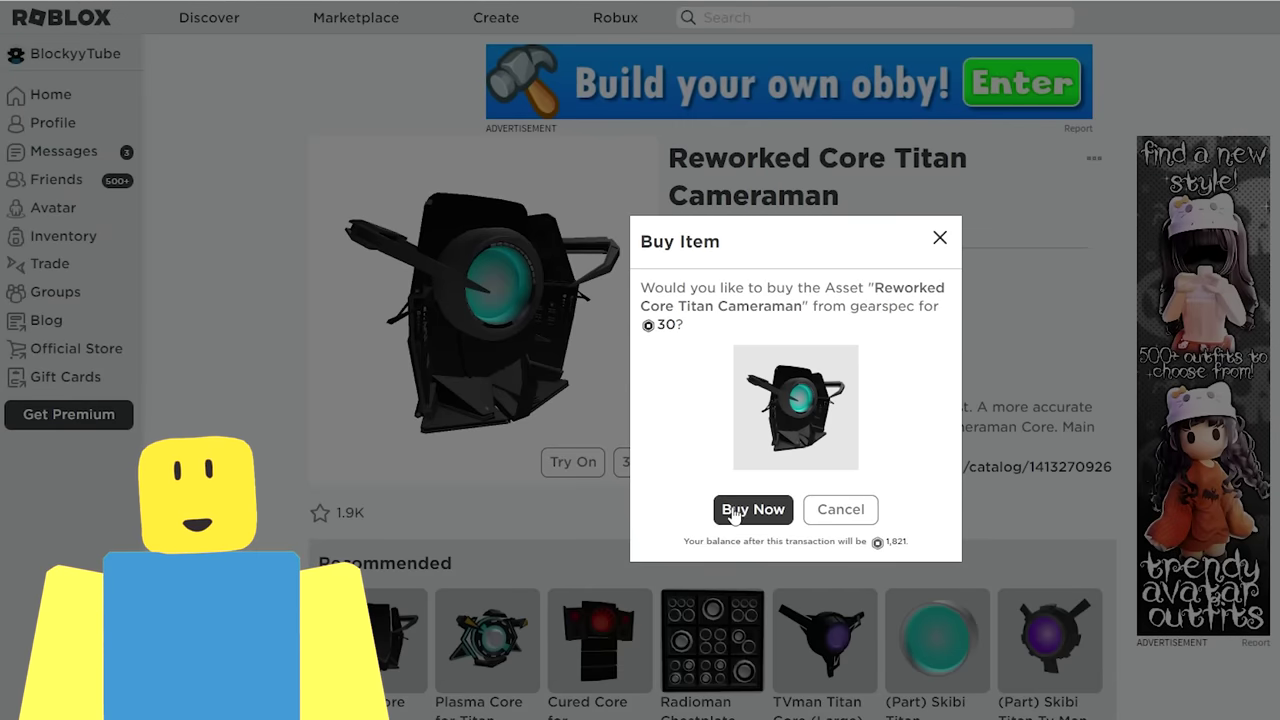
left_click(735, 512)
left_click(719, 521)
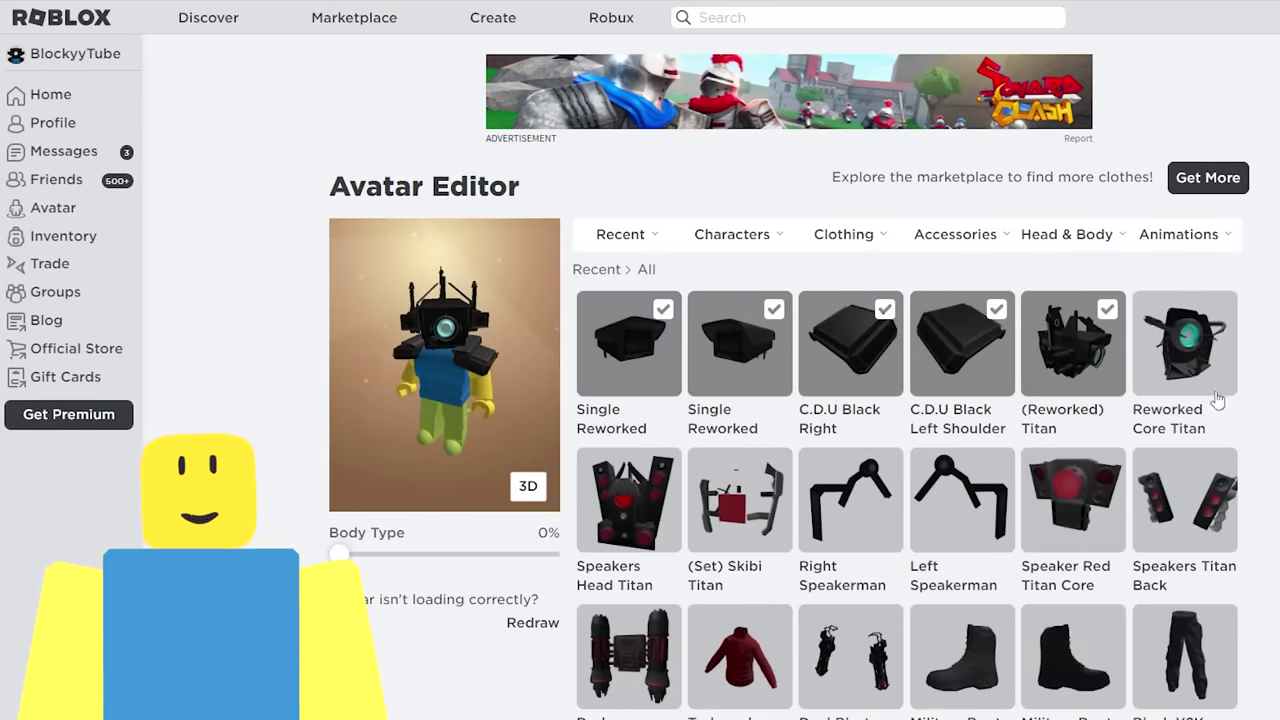
Equip the Reworked Core Titan Cameraman from the recent items and reselect the deselected Single Reworked Shoulder Cam.
left_click(1197, 383)
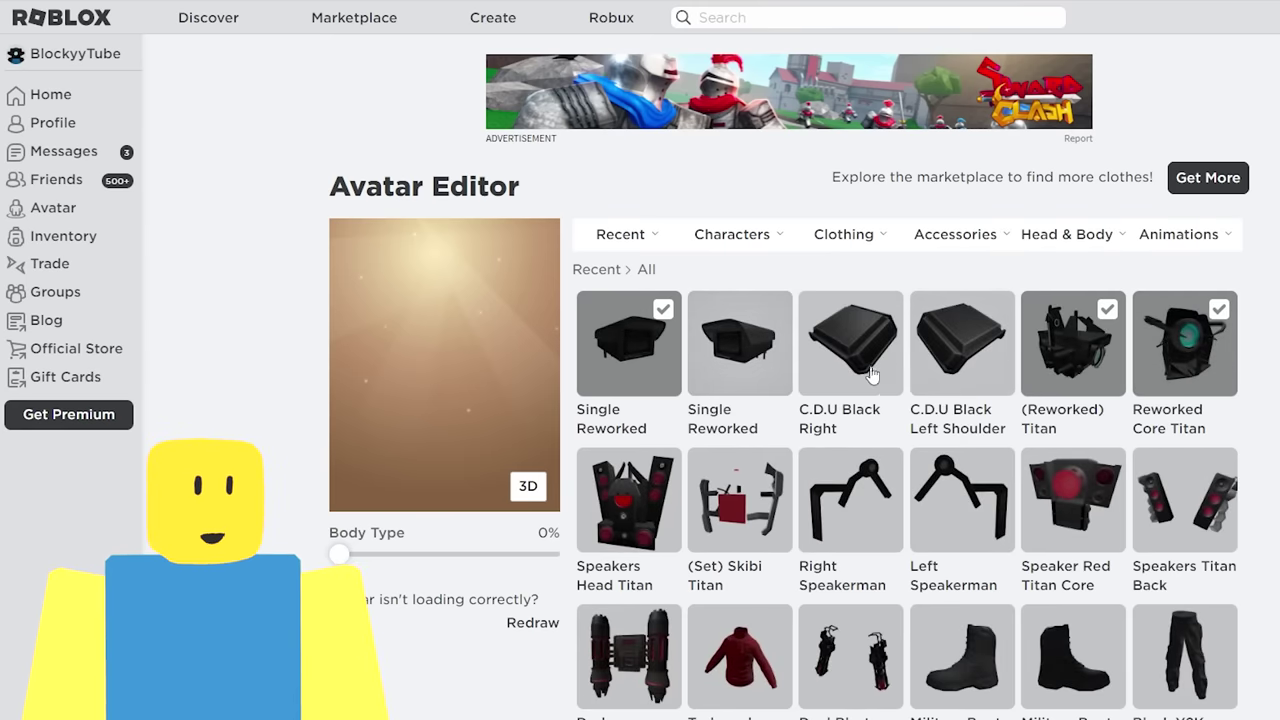
left_click(768, 376)
scroll(541, 353, "down", 1)
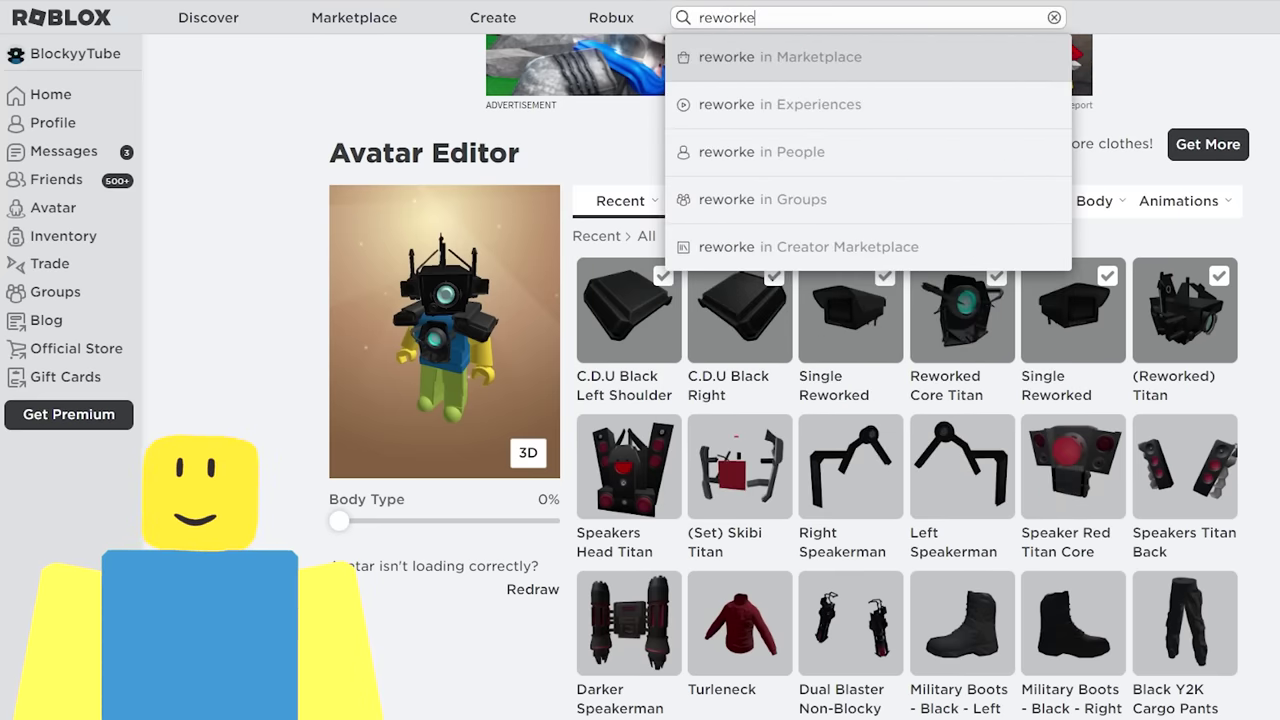
Search the marketplace for "reworked wings for titan cameraman".
type("d wings f")
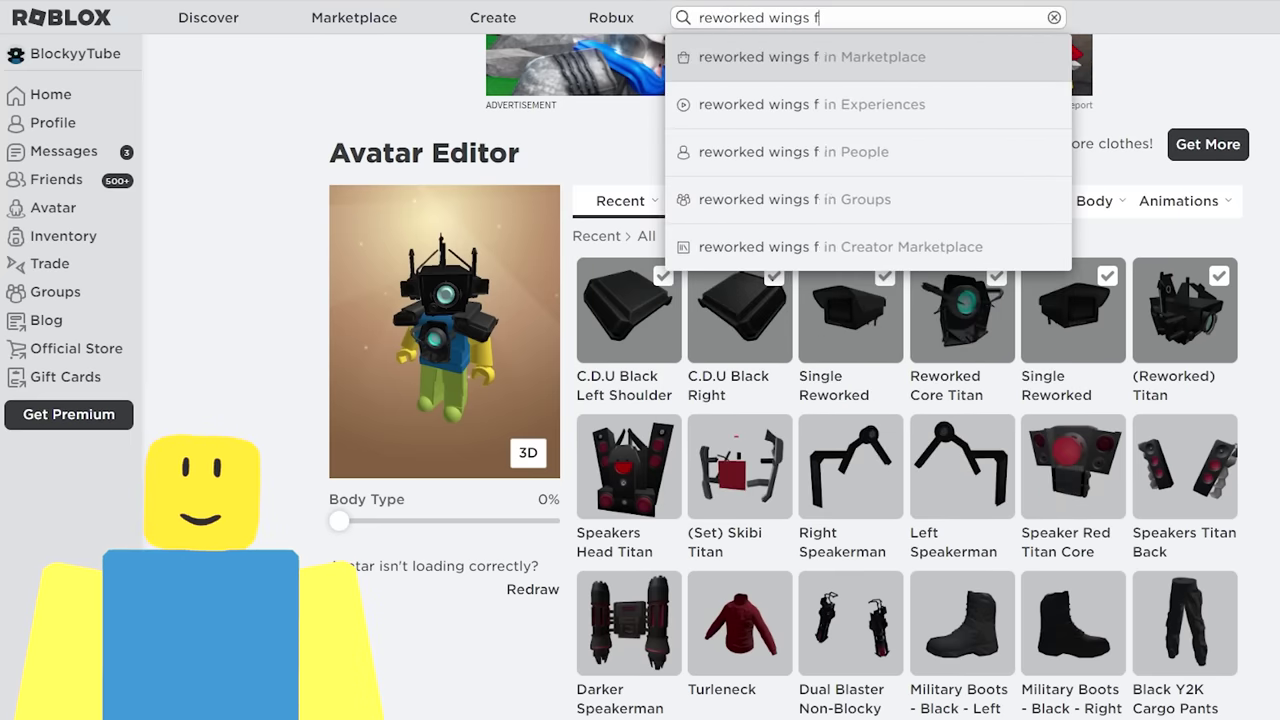
type("or titan camerqam")
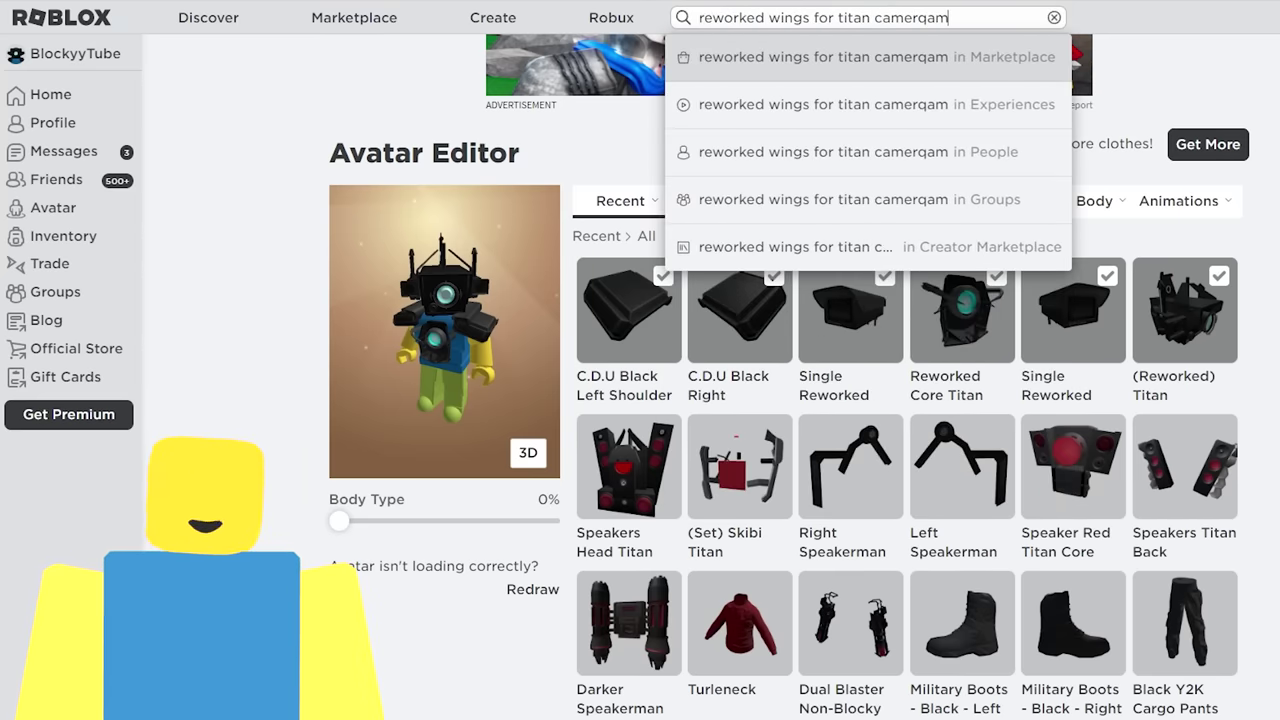
key("BackSpace")
key("BackSpace")
key("BackSpace")
type("aman")
key("Return")
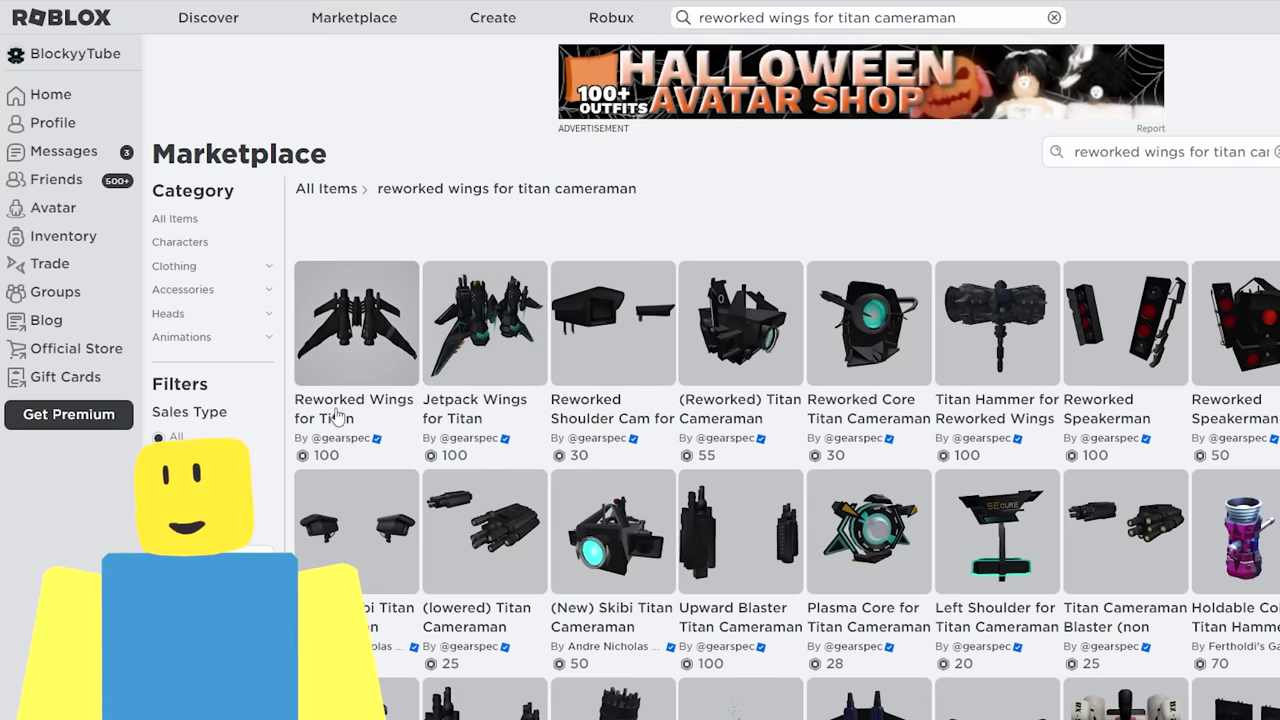
Open Reworked Wings for Titan Cameraman Upgraded, buy it for 100 Robux and proceed to customizing the avatar.
left_click(370, 424)
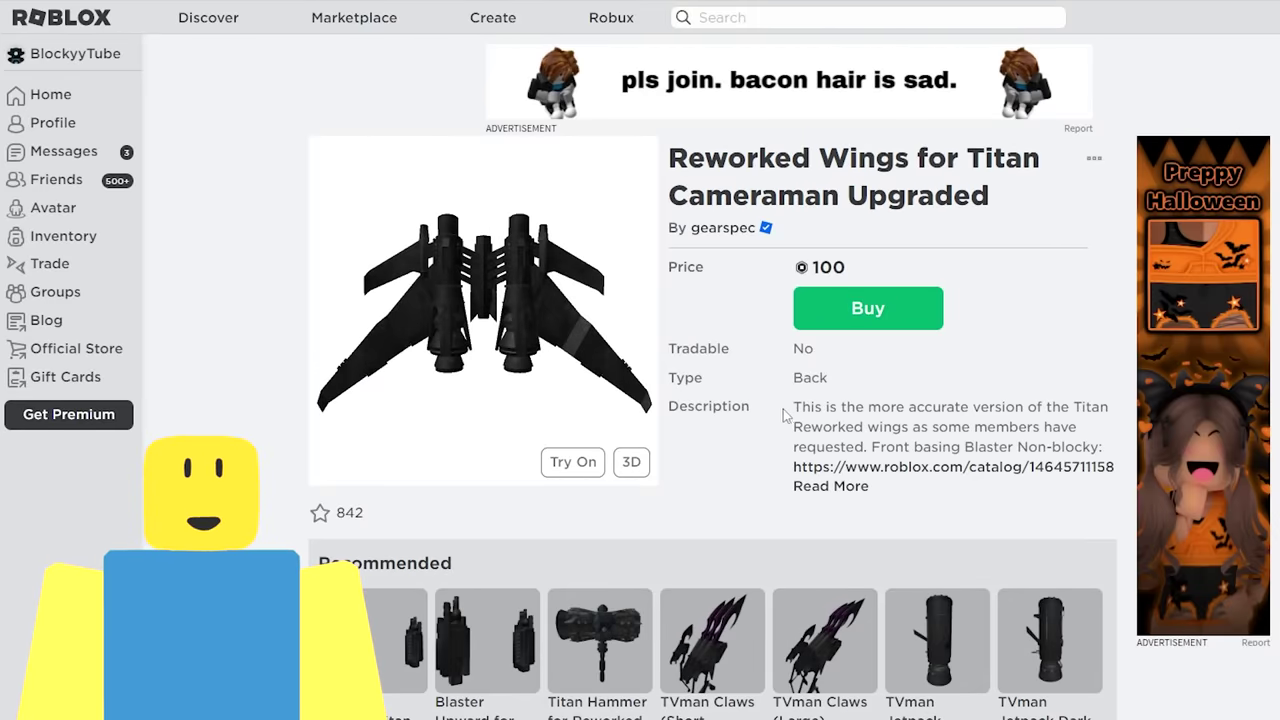
left_click_drag(791, 410, 898, 442)
left_click(910, 443)
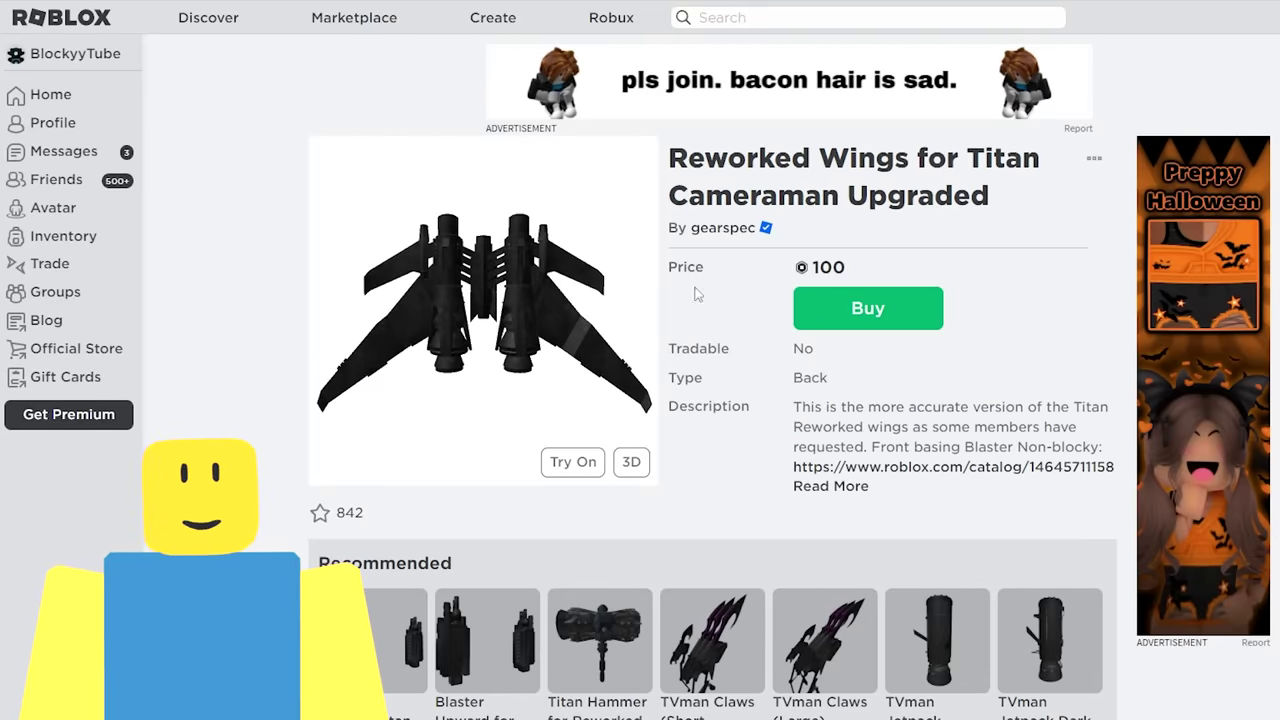
left_click(885, 313)
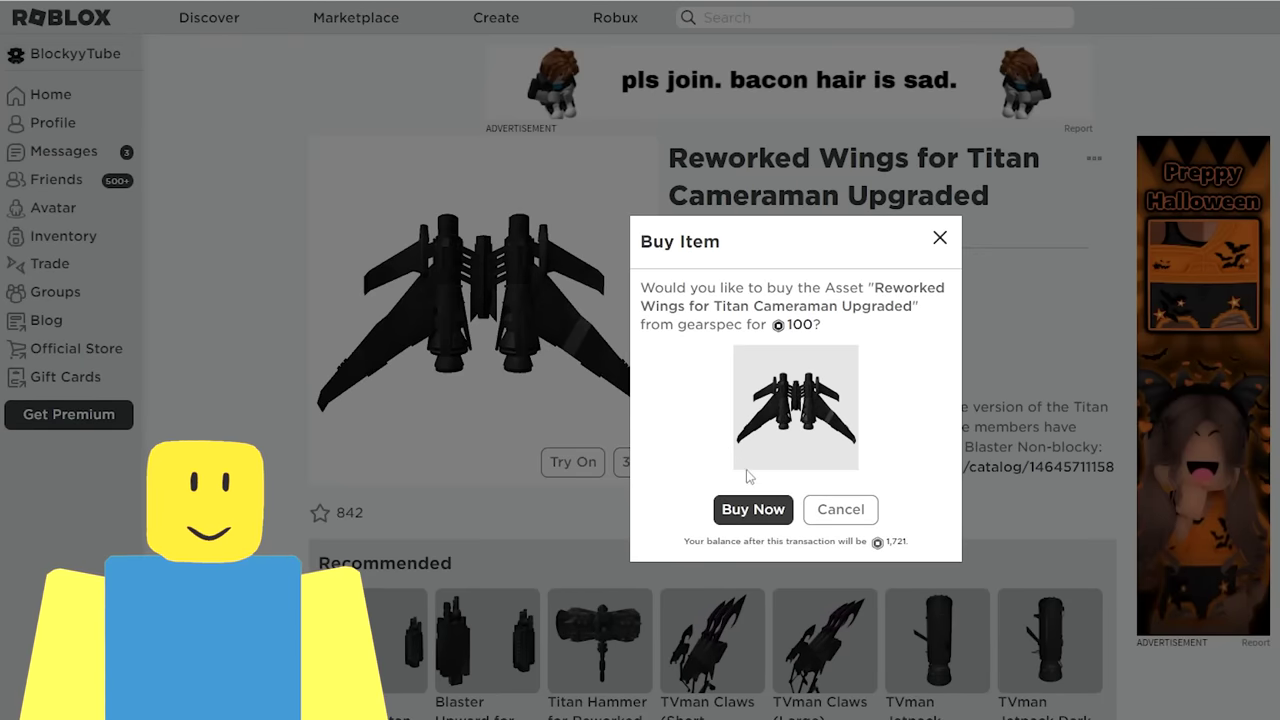
left_click(750, 506)
left_click(744, 522)
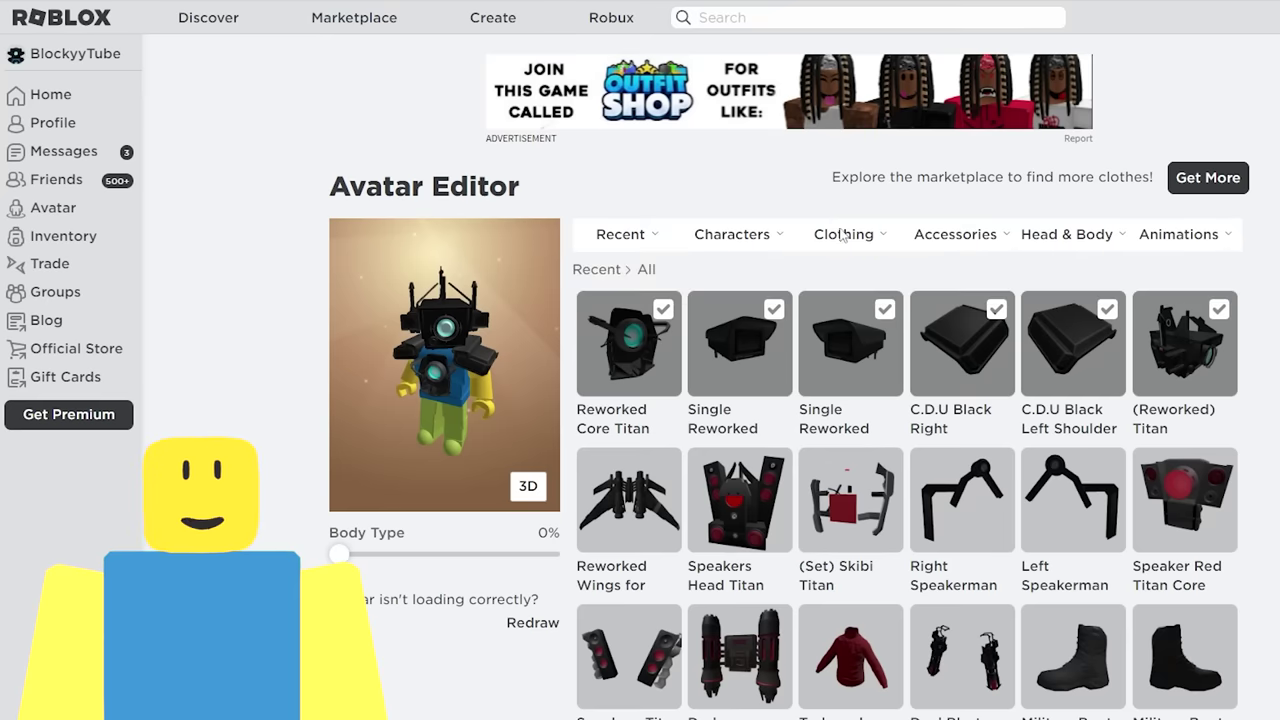
Paste the Reworked Wings' asset ID as the seventh entry in the shoulder accessories' advanced options and save, overriding the current look.
mouse_move(930, 241)
left_click(780, 276)
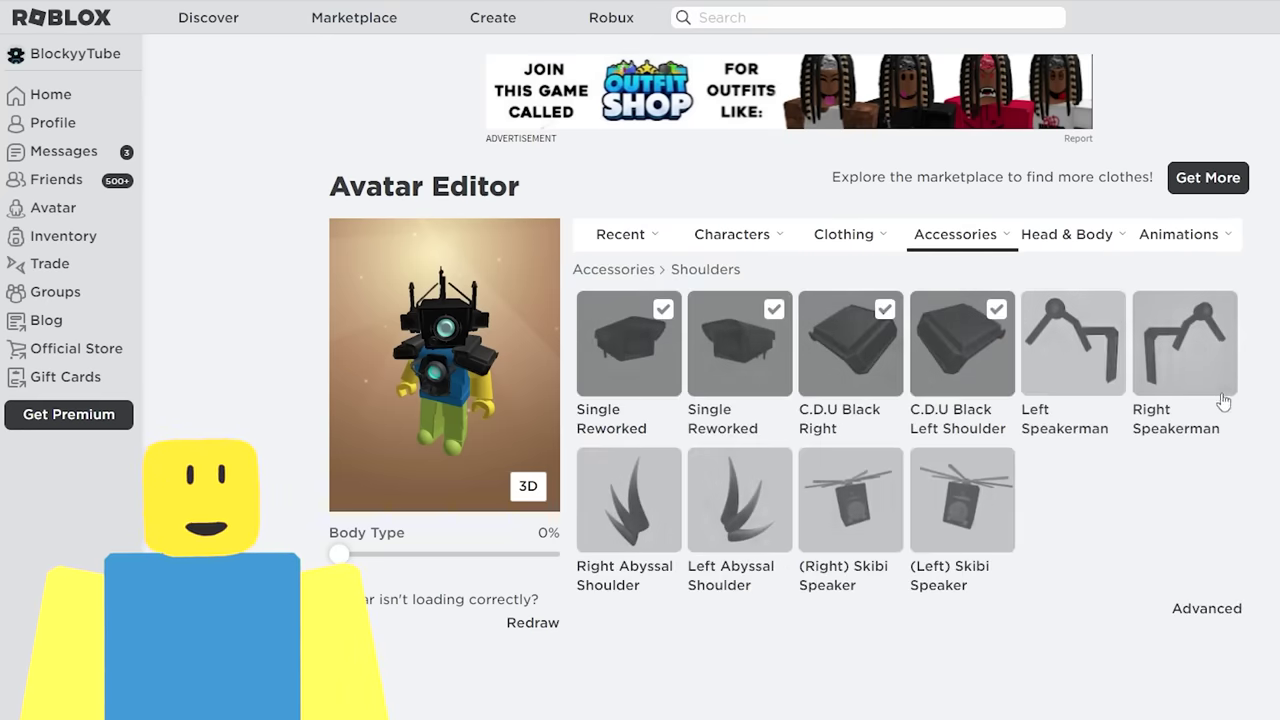
left_click(1205, 608)
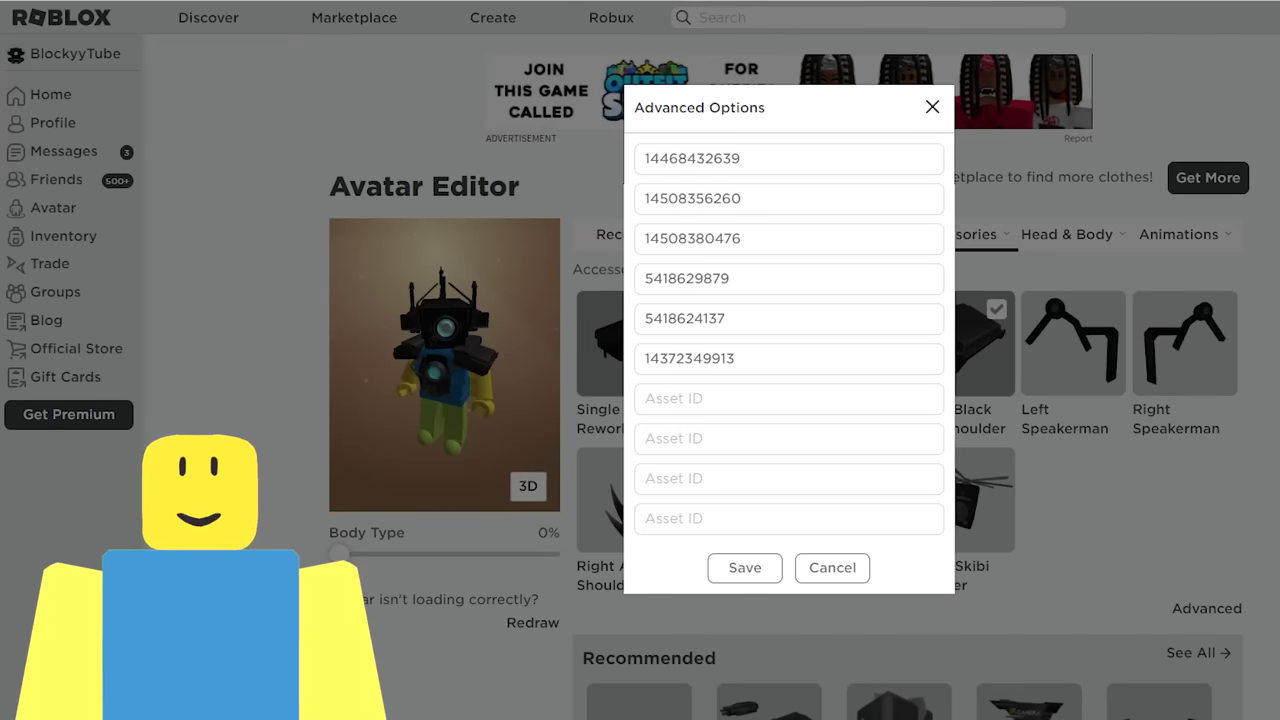
left_click(700, 398)
key("ctrl+v")
left_click(745, 567)
left_click(745, 439)
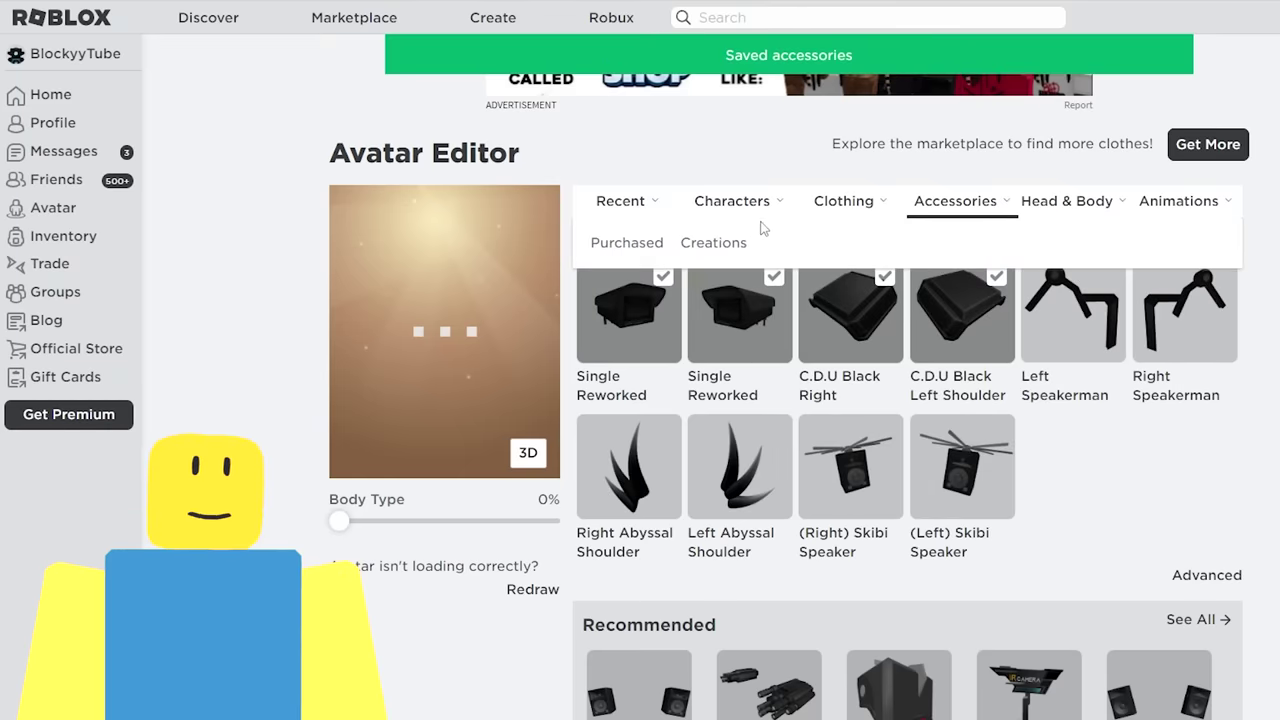
Display all recent items and preview the avatar in 3D.
left_click(594, 243)
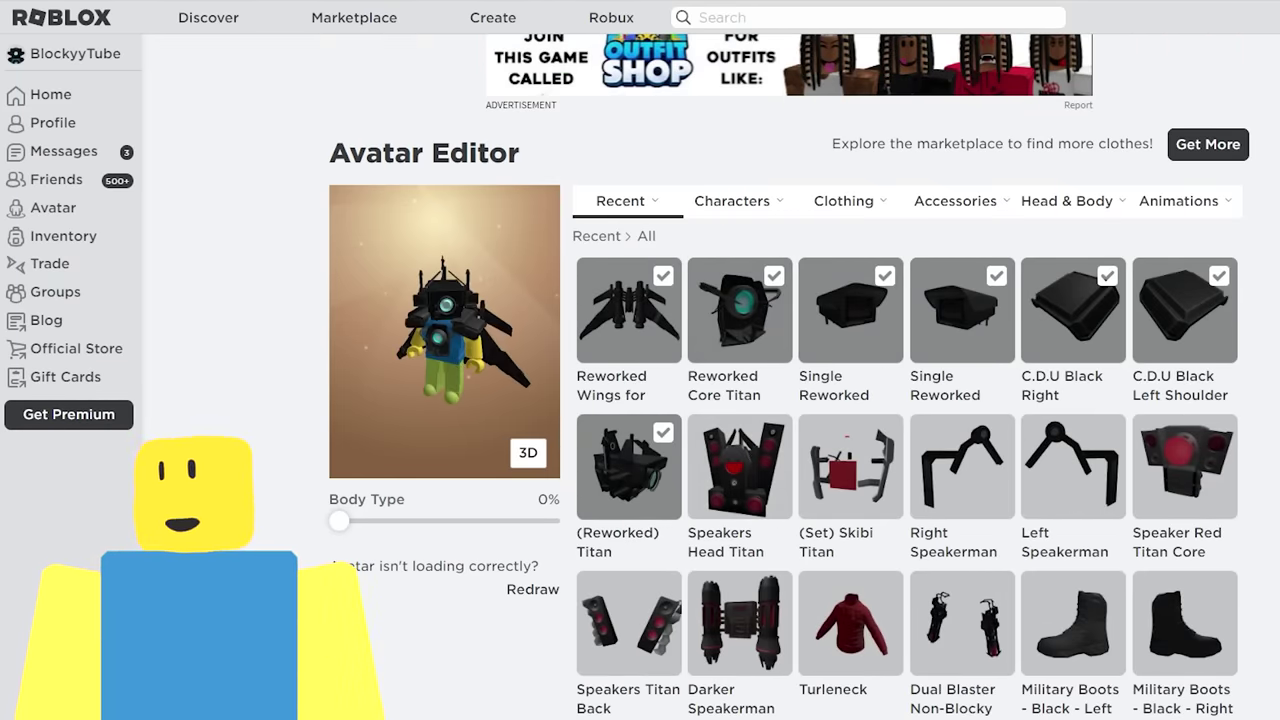
left_click(528, 452)
scroll(480, 400, "up", 1)
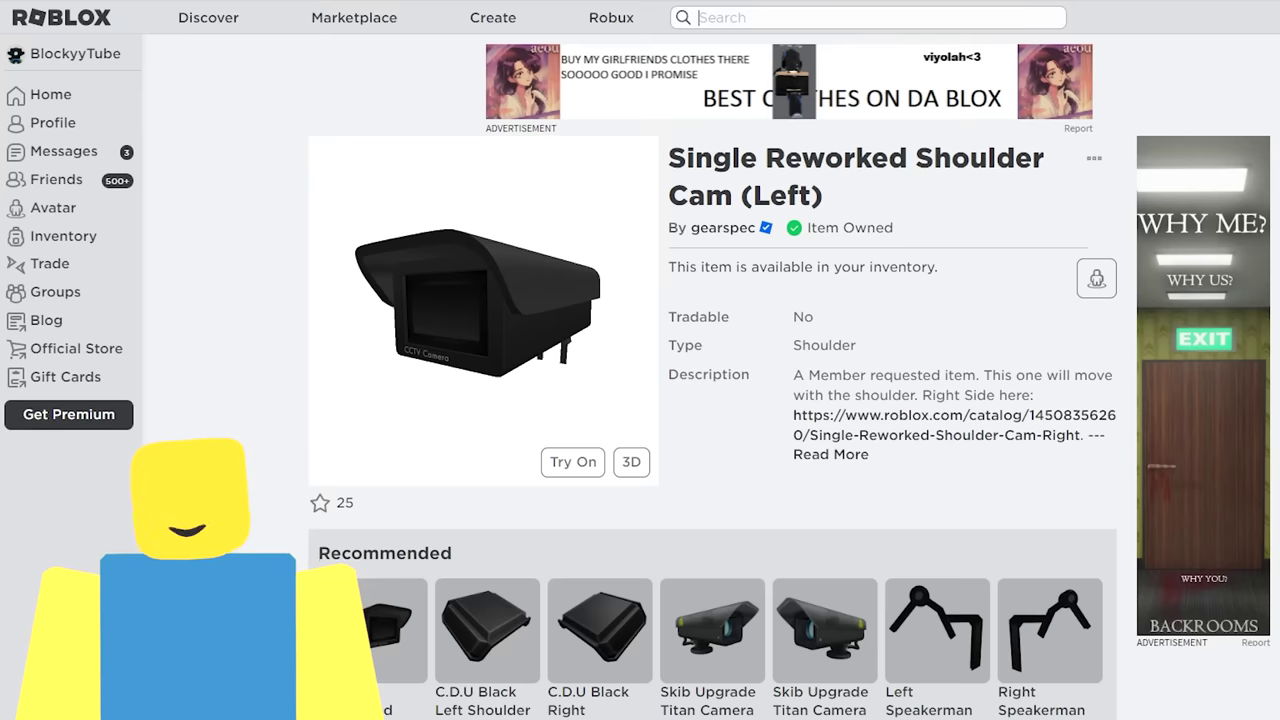
Search the marketplace for "dark trench coat" and select the Dark Trench Coat priced at 79 Robux.
type("dark trench coat")
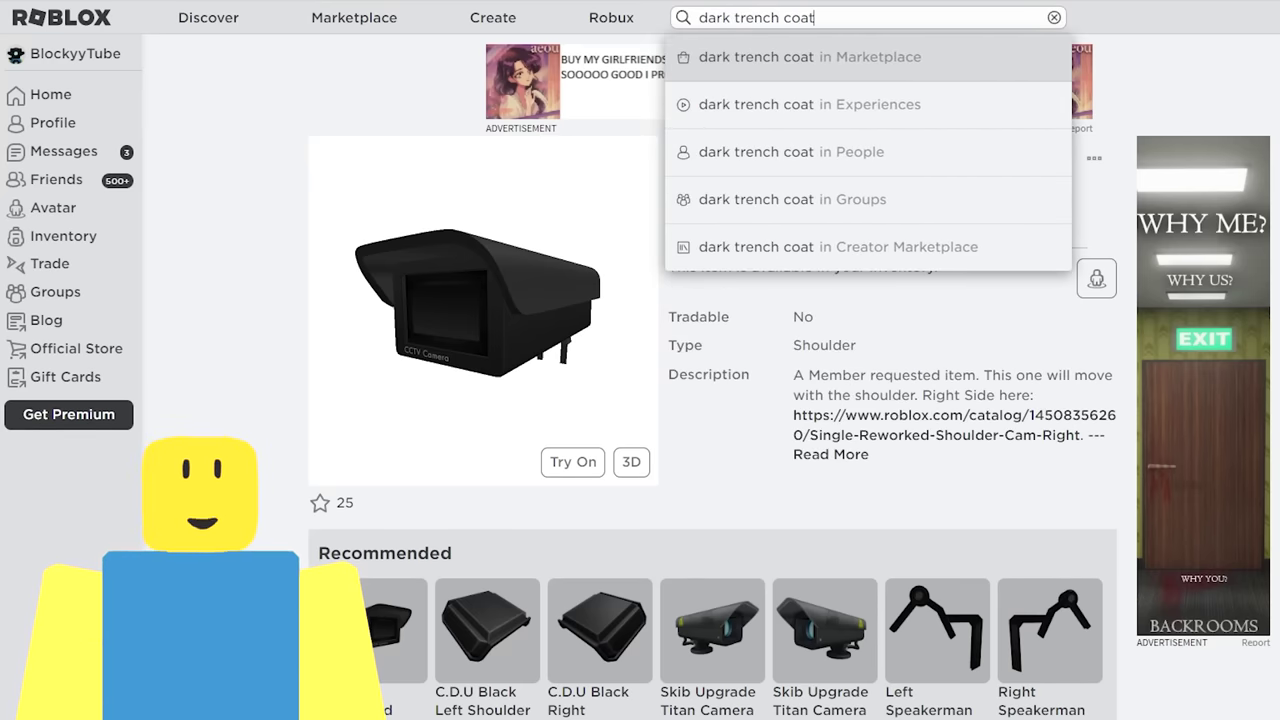
key("Return")
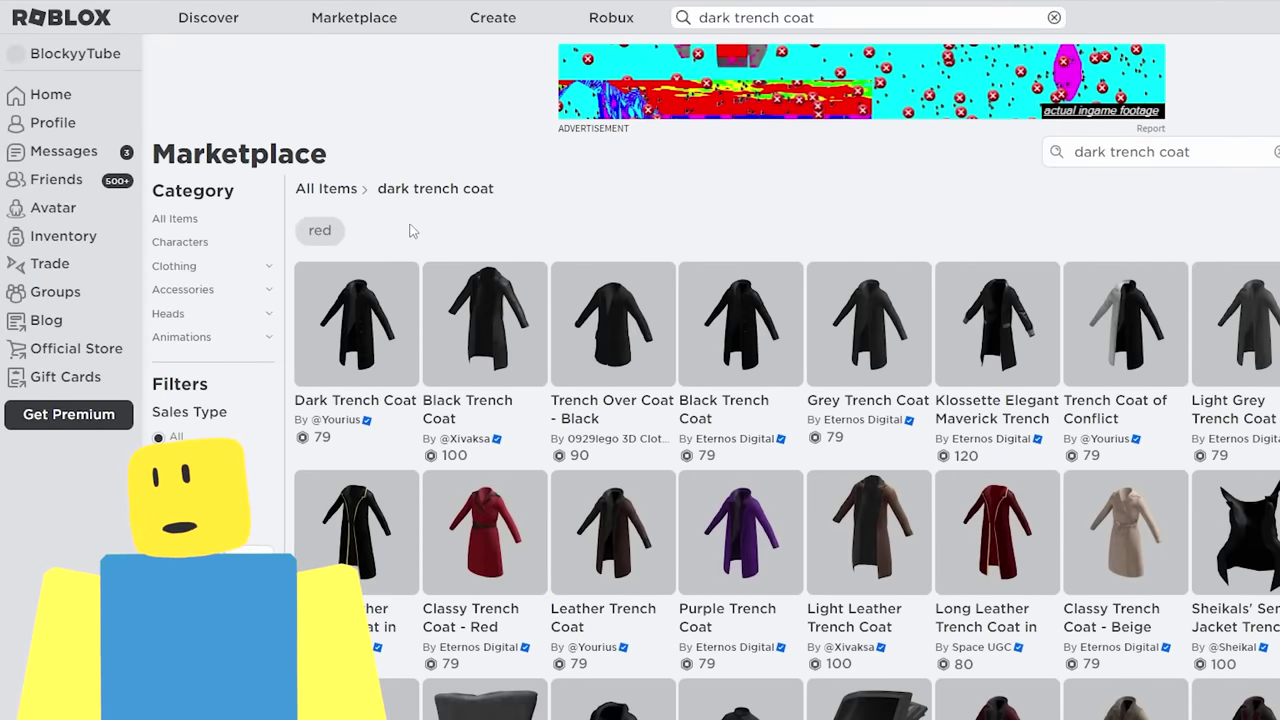
left_click(358, 341)
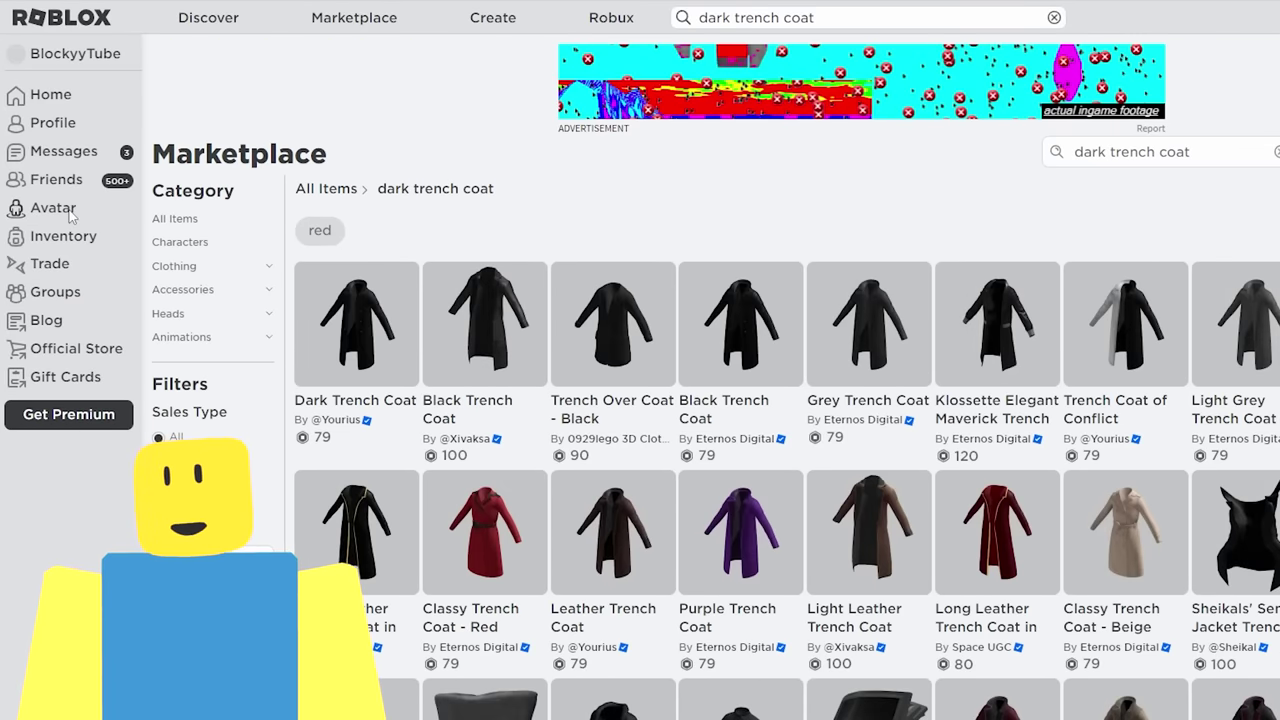
Return to the avatar editor, equip the owned Dark Trench Coat from the recent items and check the avatar preview.
left_click(70, 214)
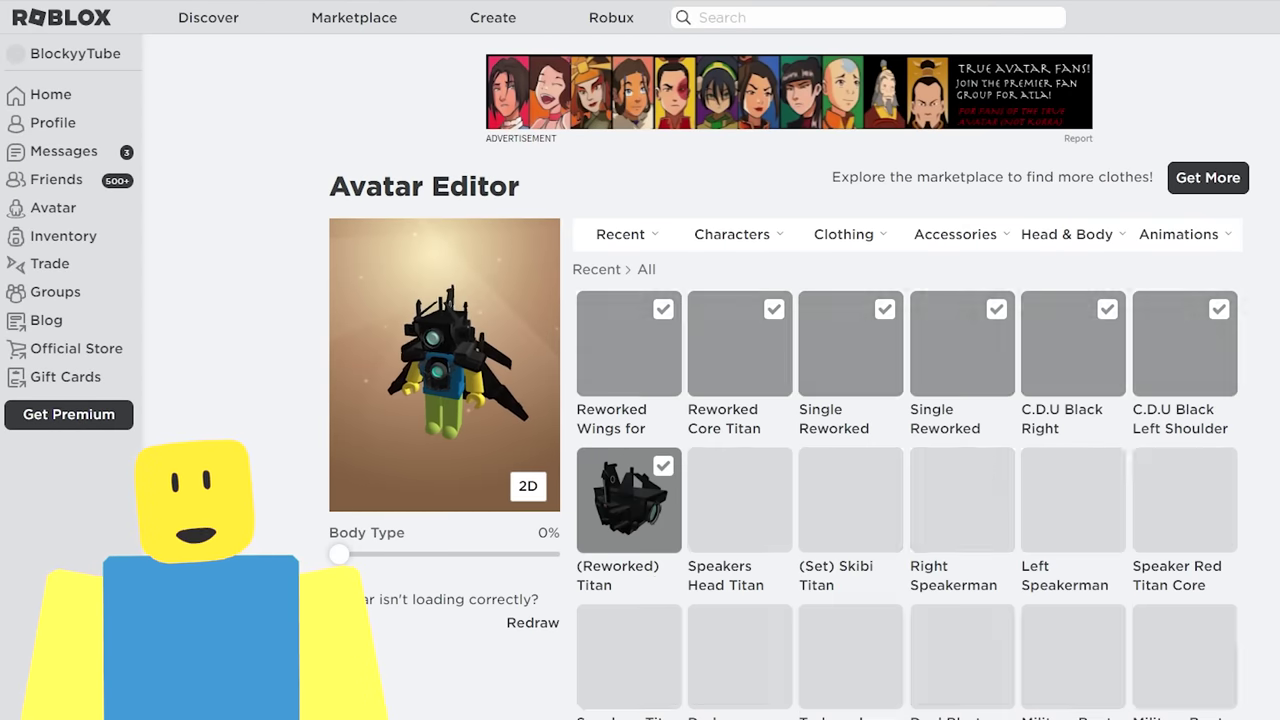
scroll(900, 450, "down", 7)
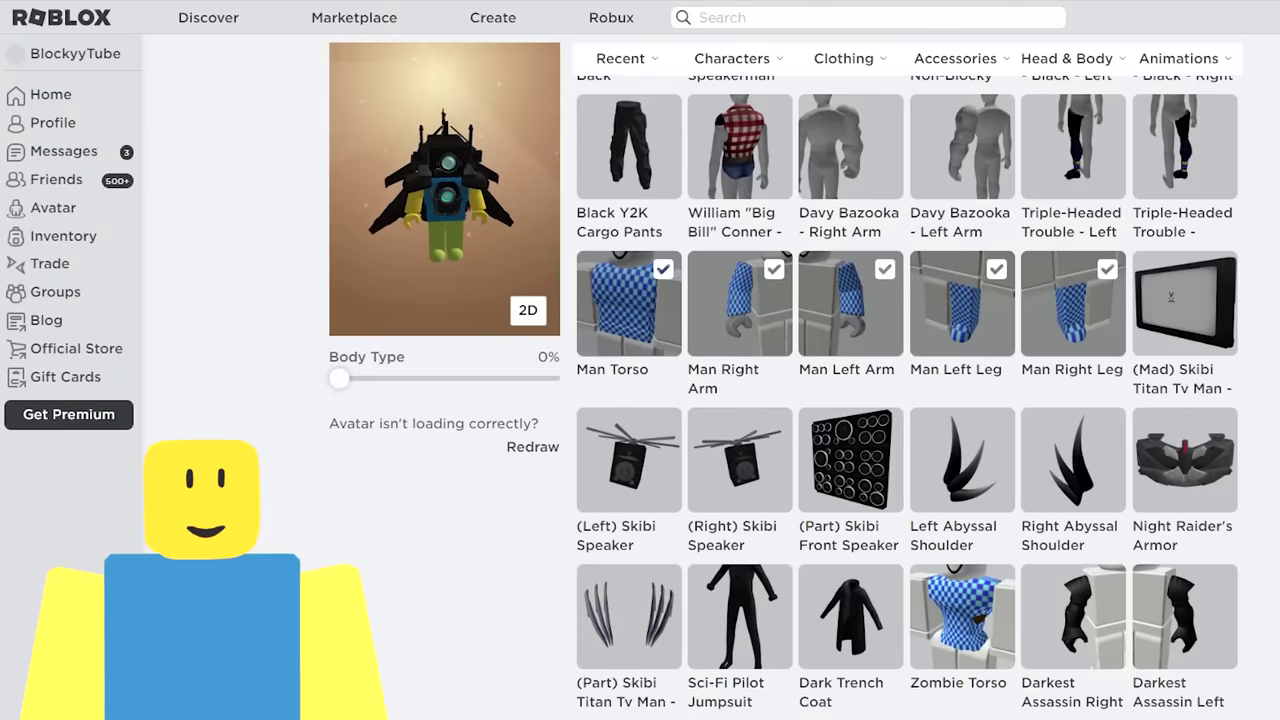
scroll(900, 450, "down", 2)
left_click(850, 450)
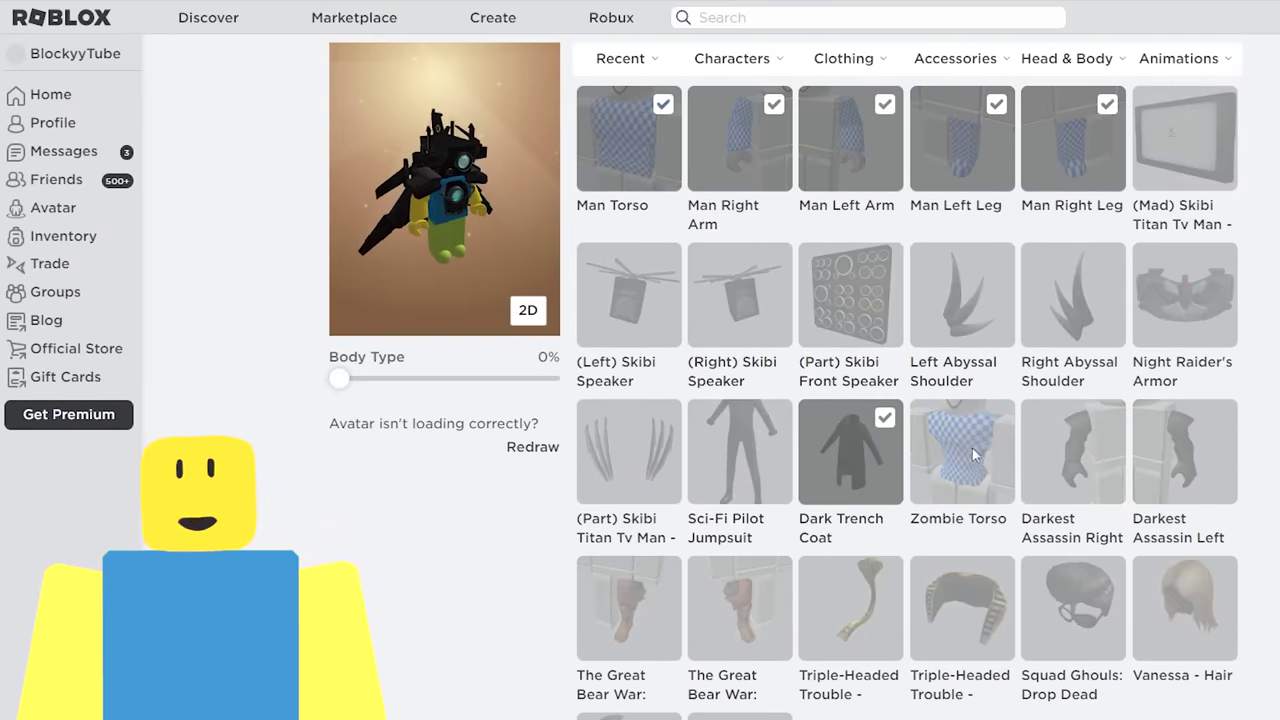
scroll(888, 489, "up", 7)
scroll(757, 298, "down", 4)
scroll(757, 298, "up", 3)
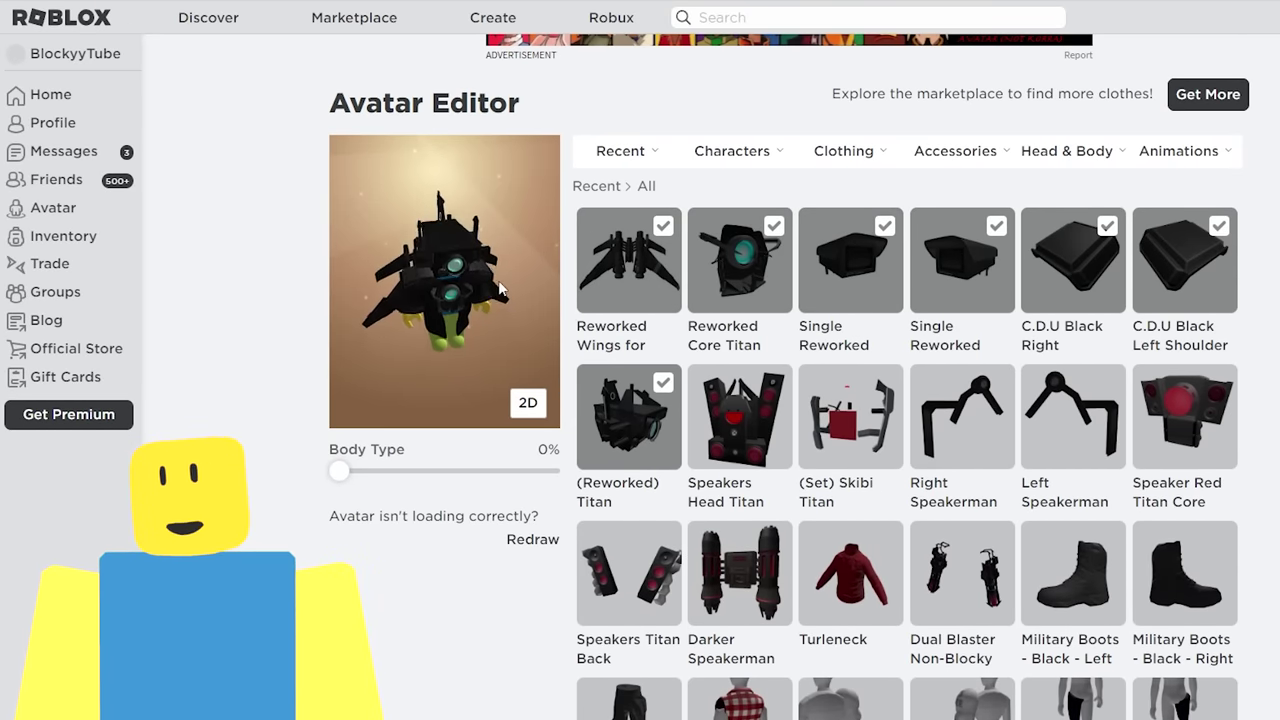
Search the marketplace for "black business tuxedo pants".
mouse_move(480, 272)
left_mouse_down()
mouse_move(521, 299)
mouse_move(525, 285)
mouse_move(450, 280)
mouse_move(480, 272)
mouse_move(420, 280)
mouse_move(488, 266)
left_mouse_up()
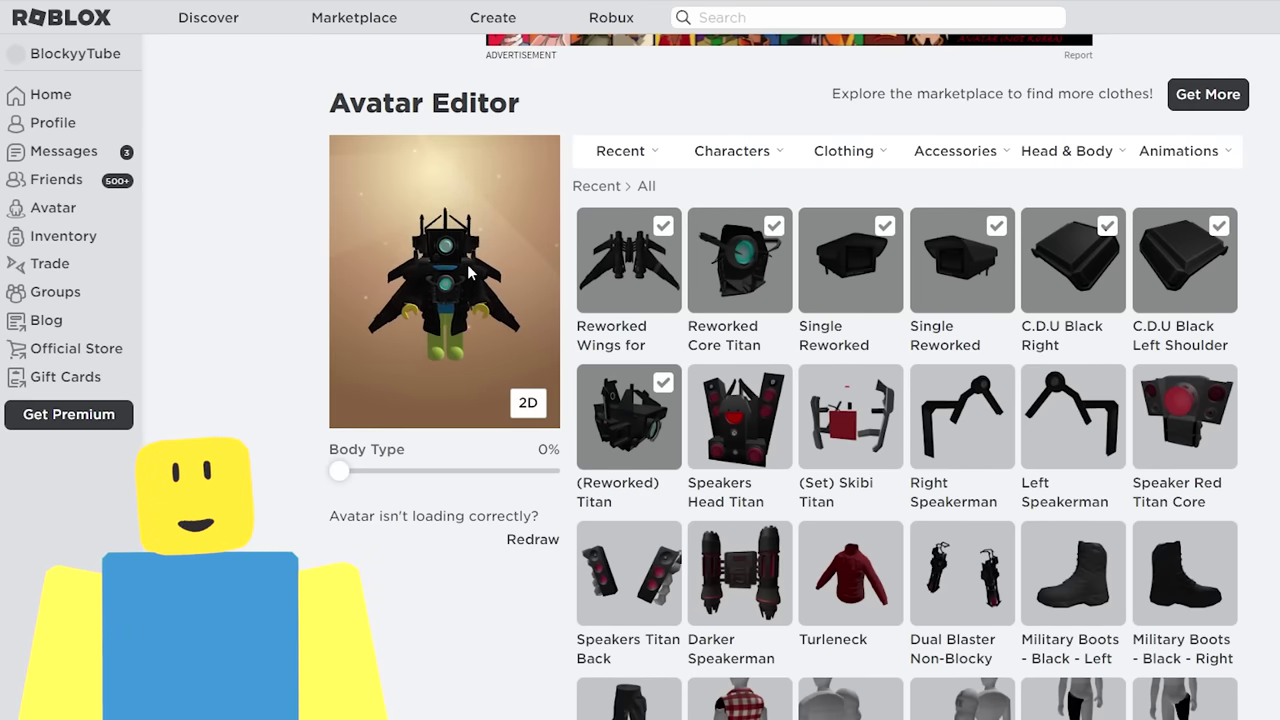
mouse_move(706, 147)
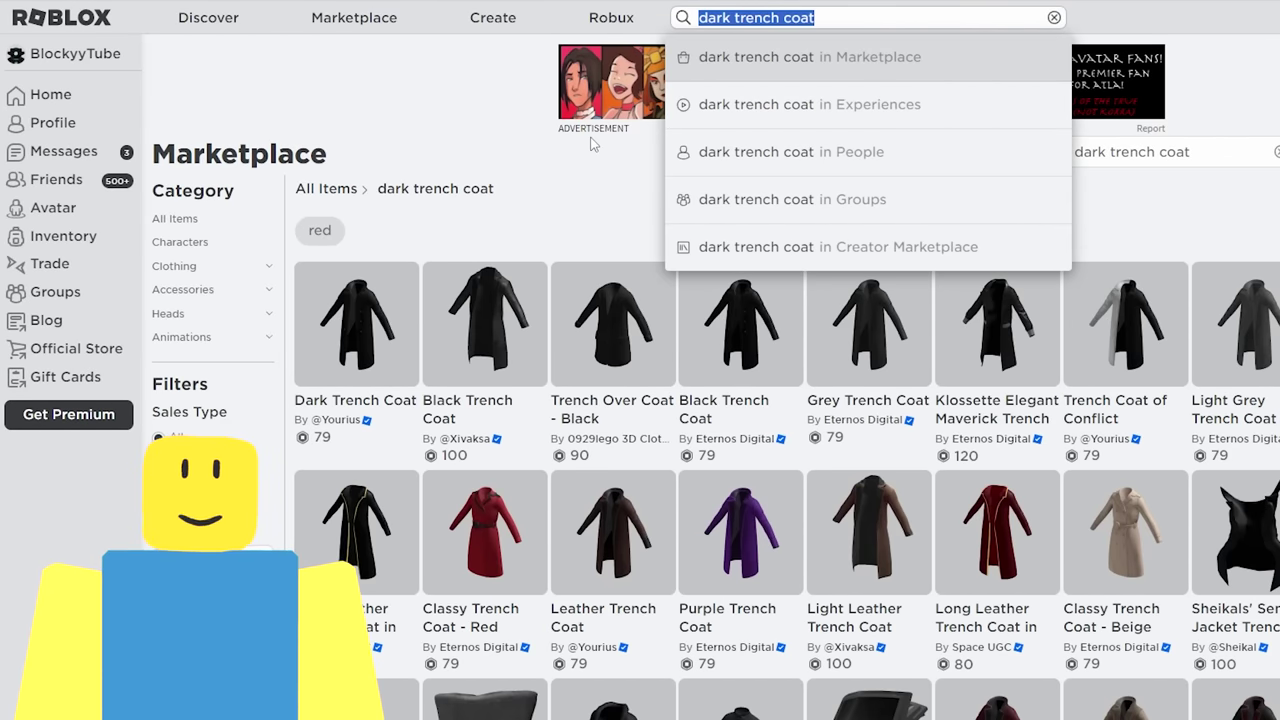
type("black bu")
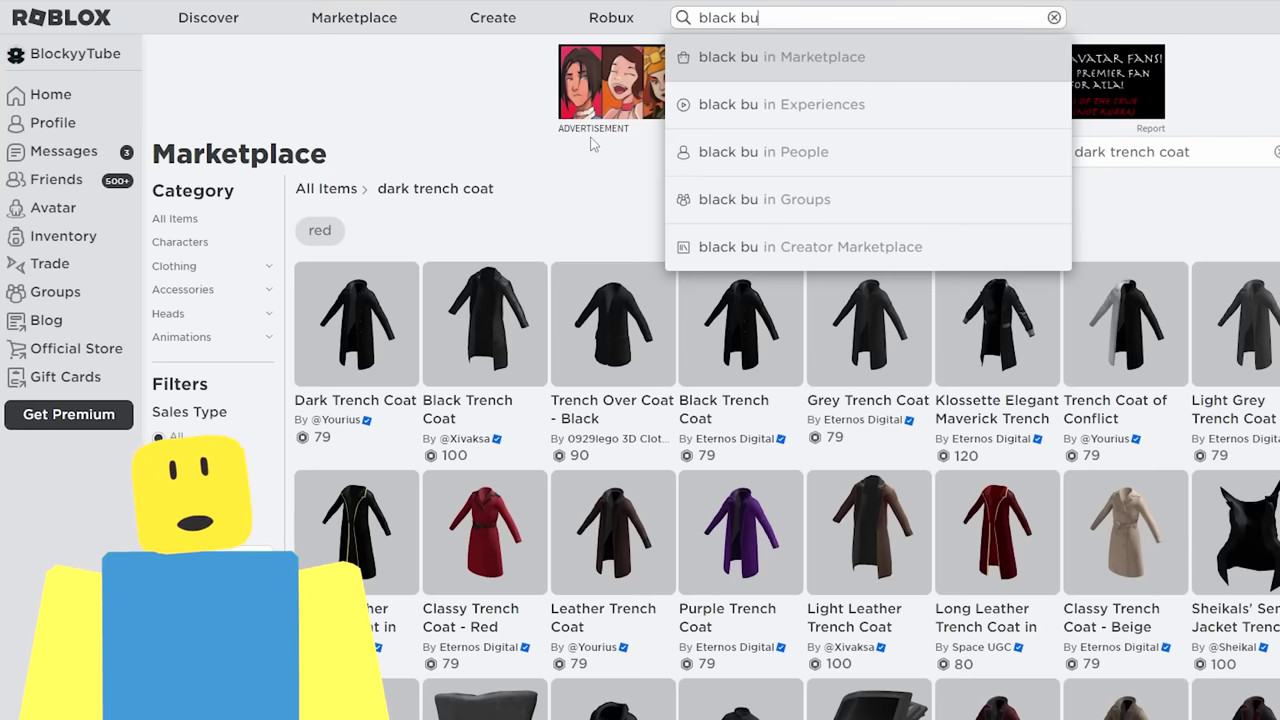
type("siness tuxed")
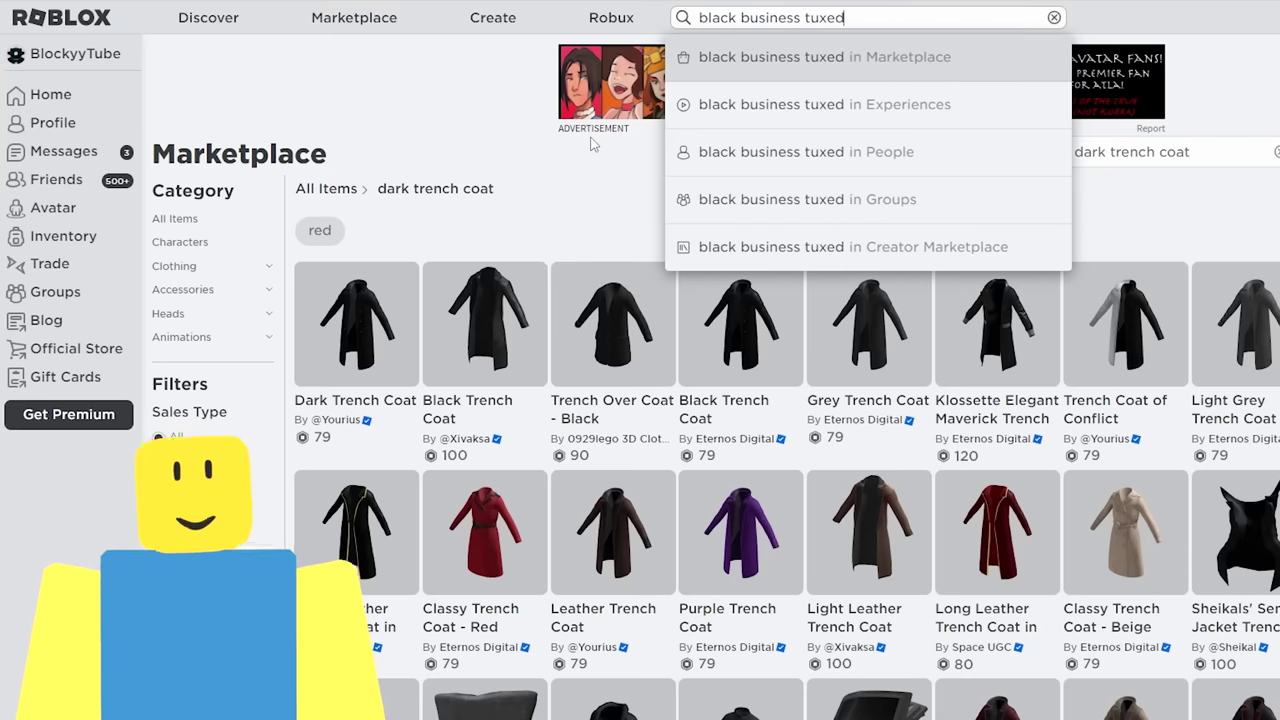
type("o pants")
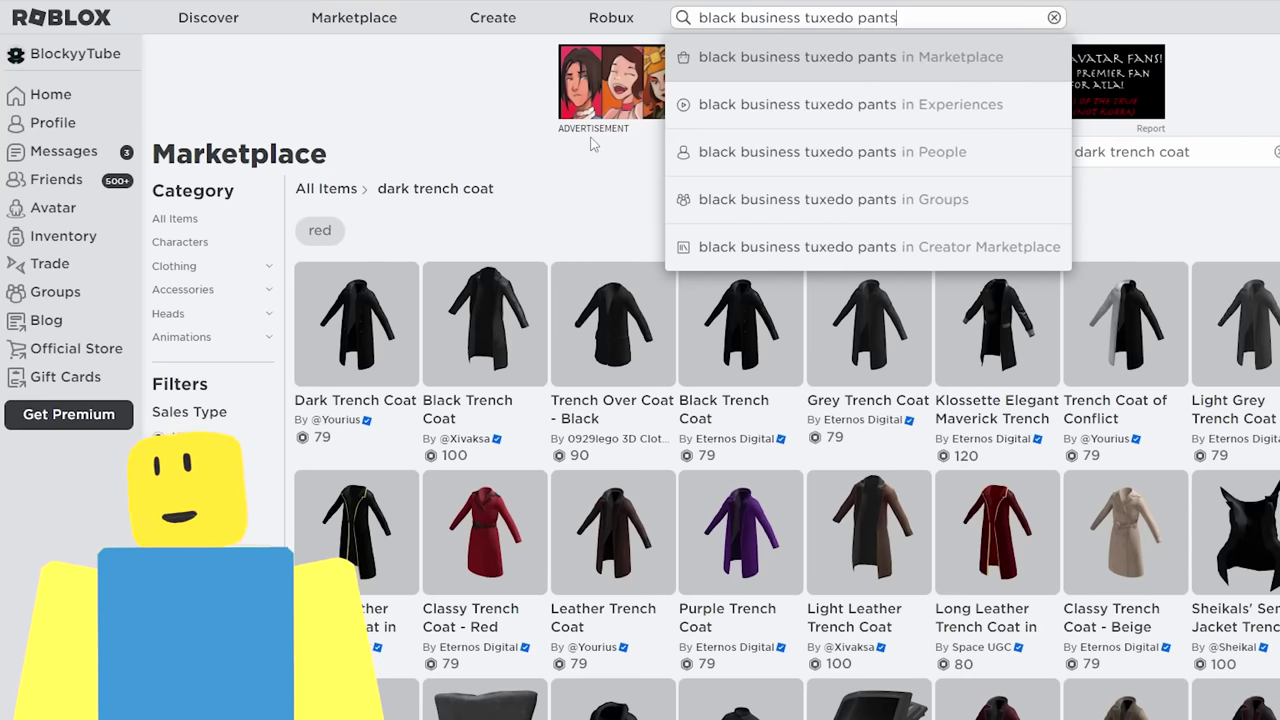
key("Return")
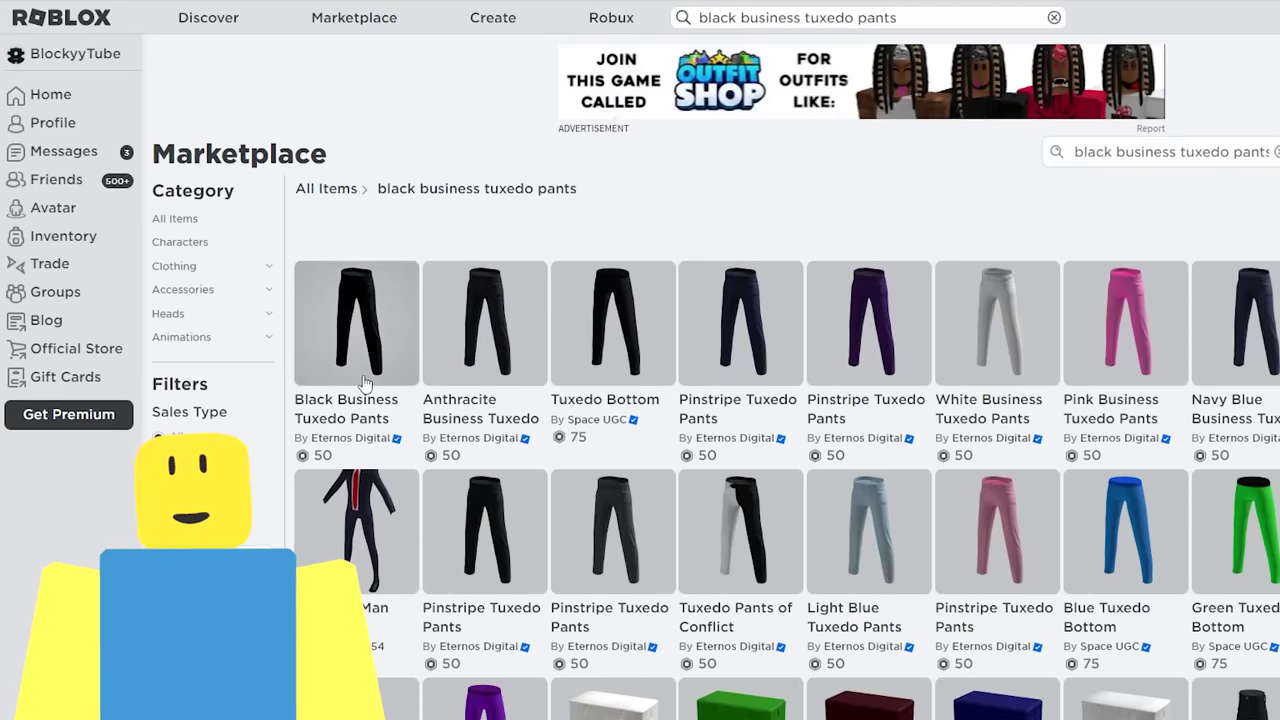
Buy the Black Business Tuxedo Pants for 50 Robux and check them on the avatar's 3D preview.
left_click(365, 383)
left_click(748, 306)
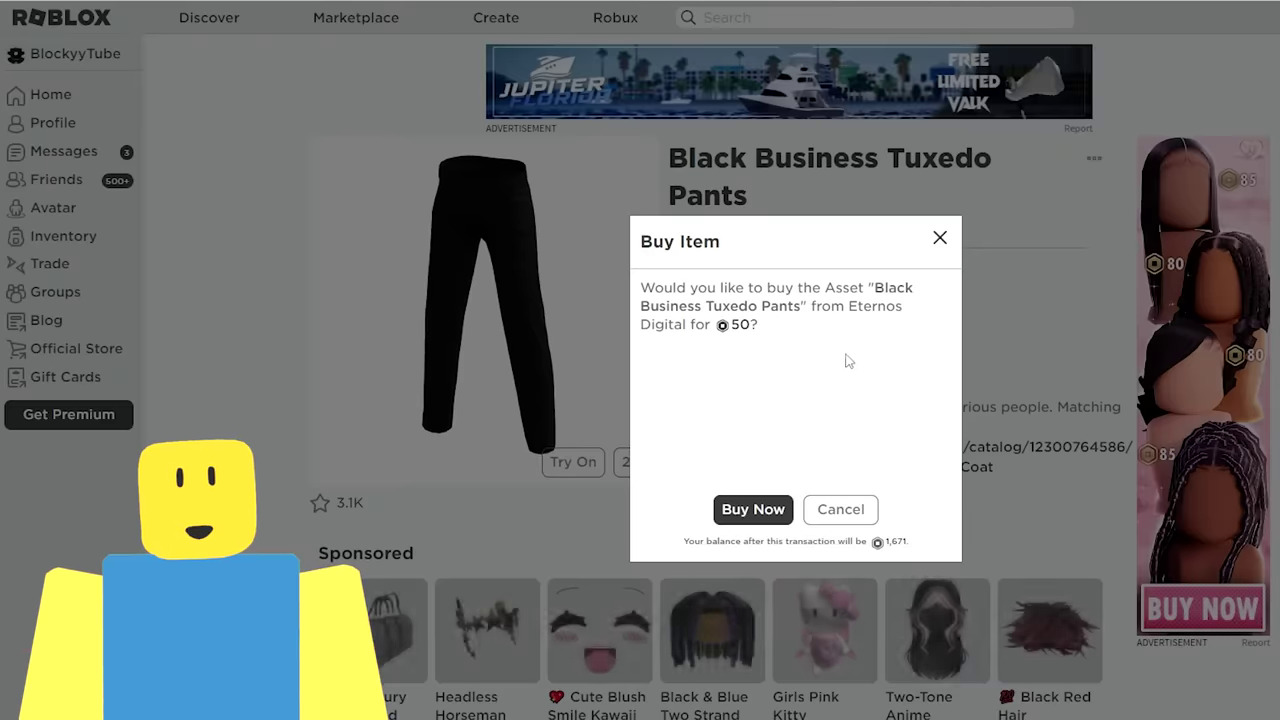
left_click(745, 512)
left_click(745, 512)
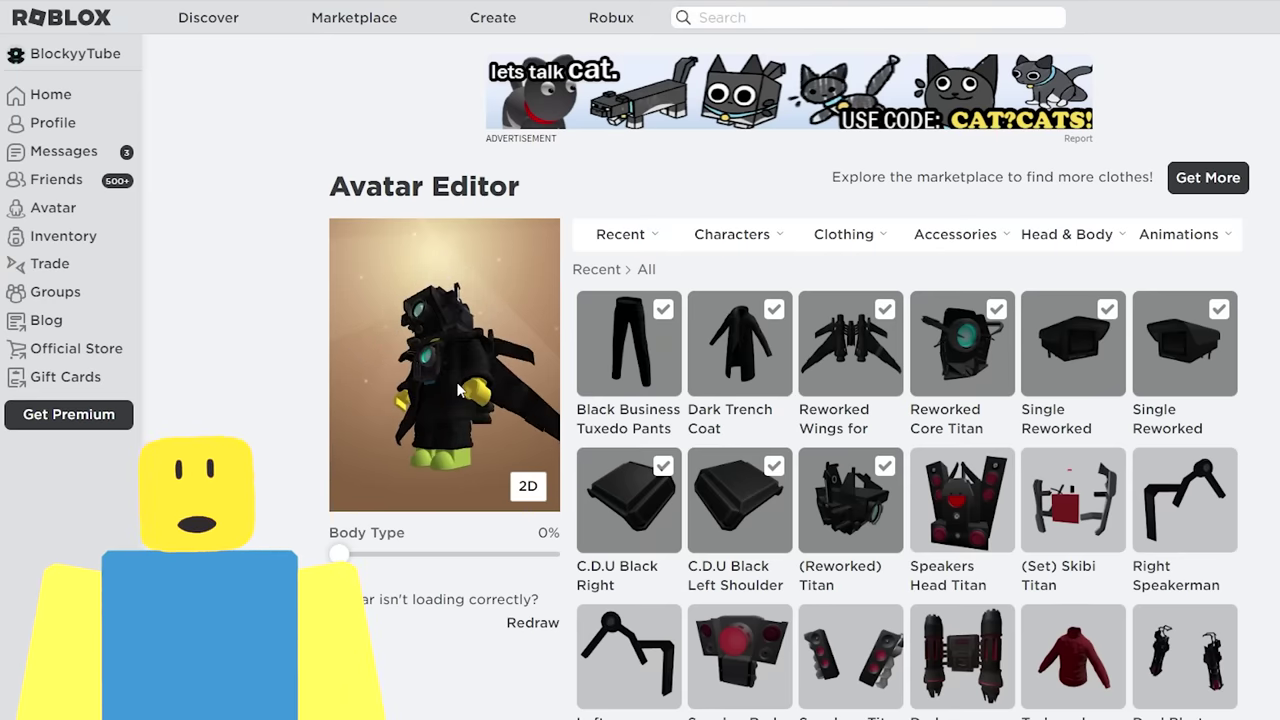
left_click_drag(400, 465, 434, 414)
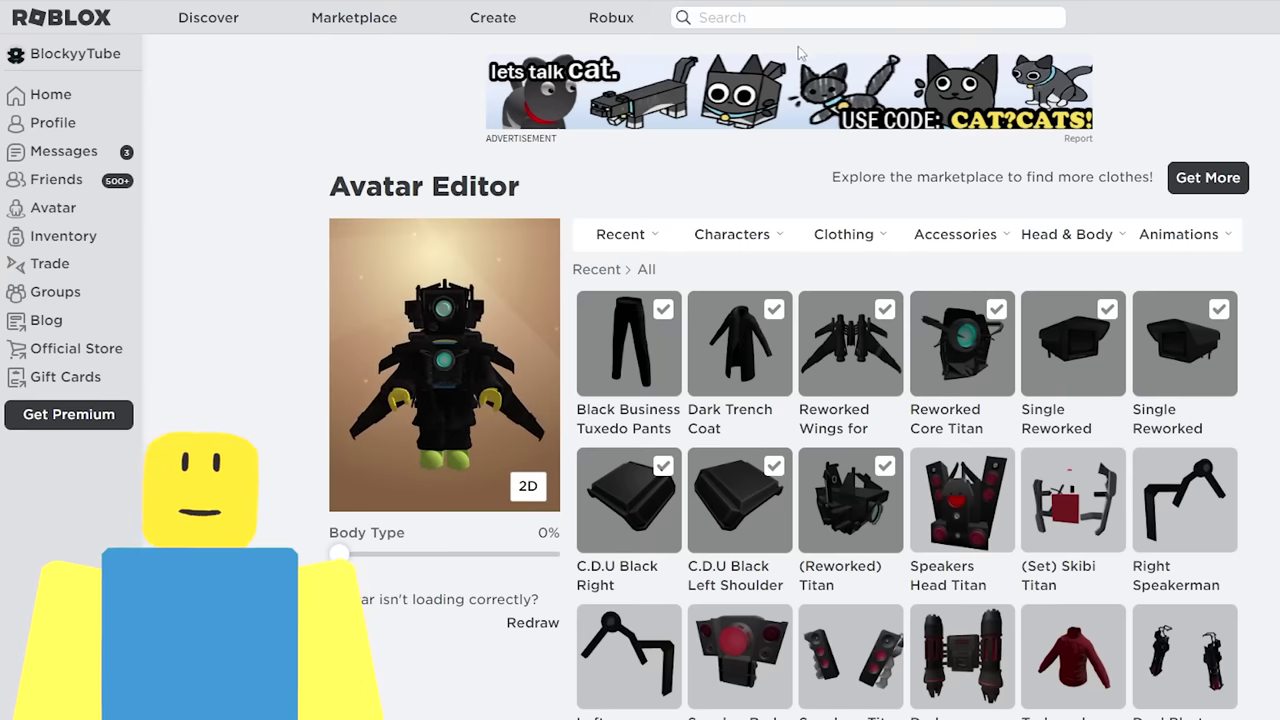
Search the marketplace for "dress shoes" and buy the Dress Shoes - Black bundle for 50 Robux.
left_click(733, 22)
type("dress ")
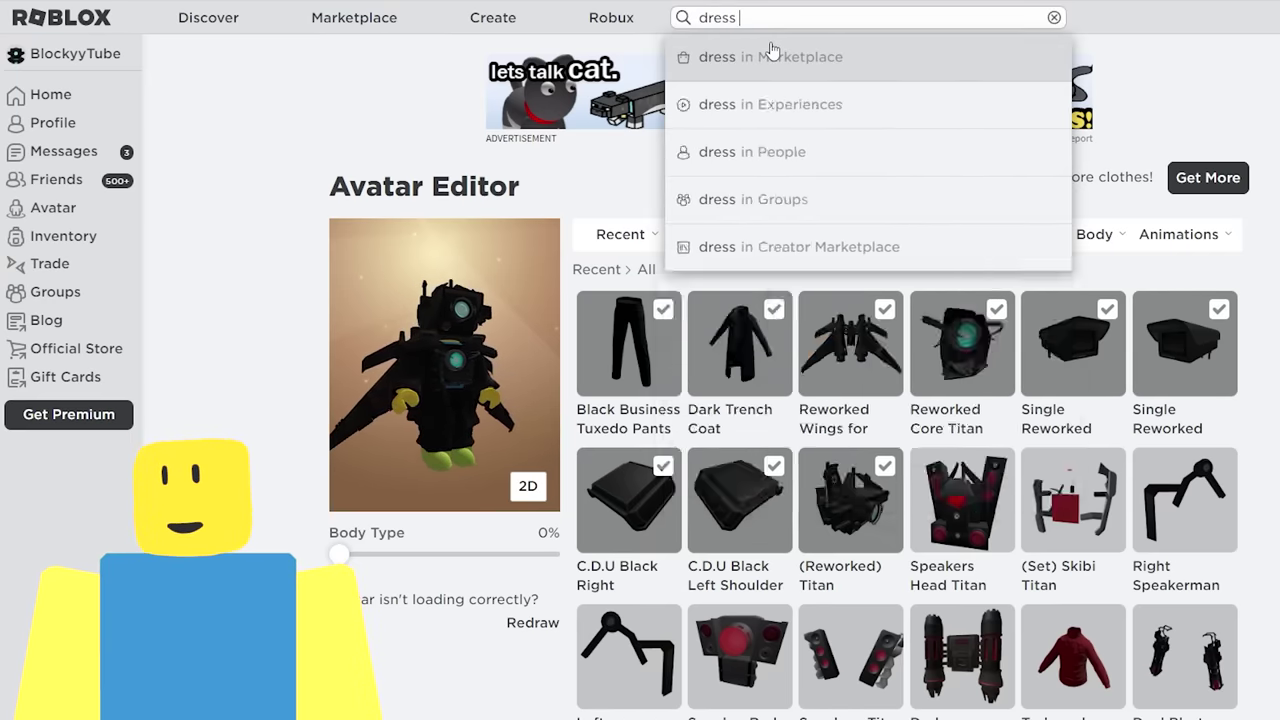
type("shoes")
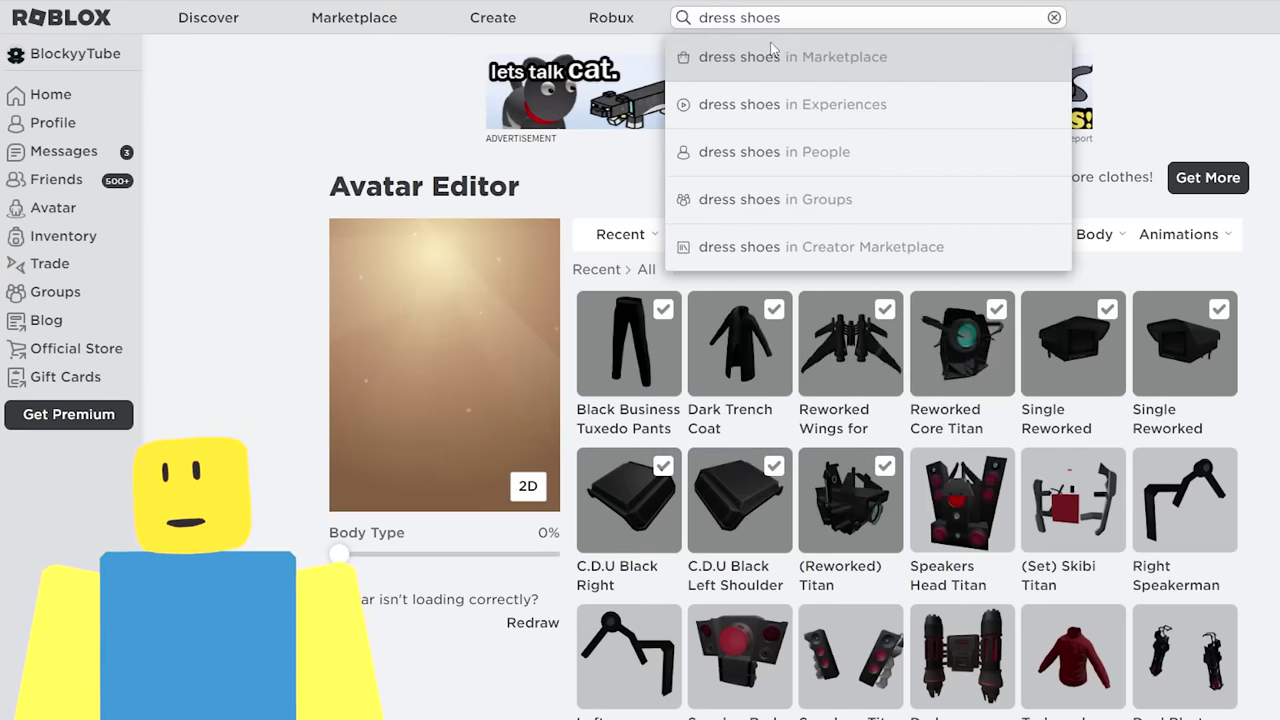
left_click(773, 55)
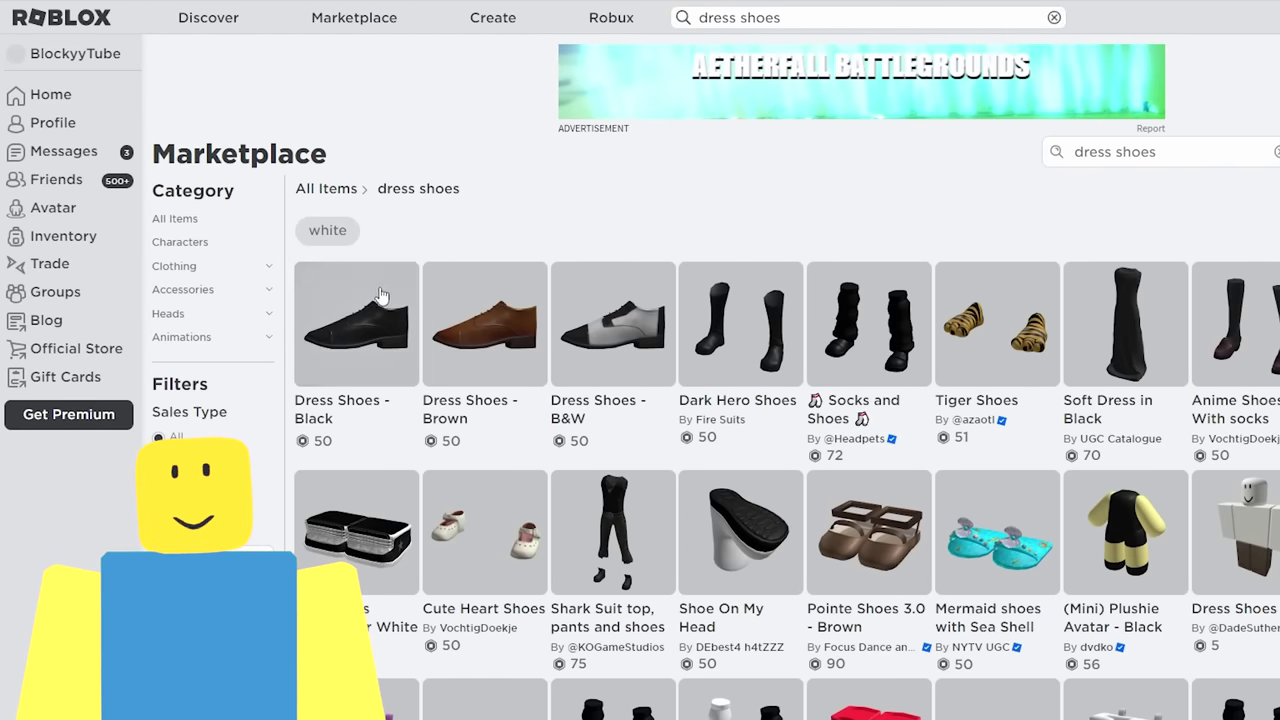
left_click(355, 338)
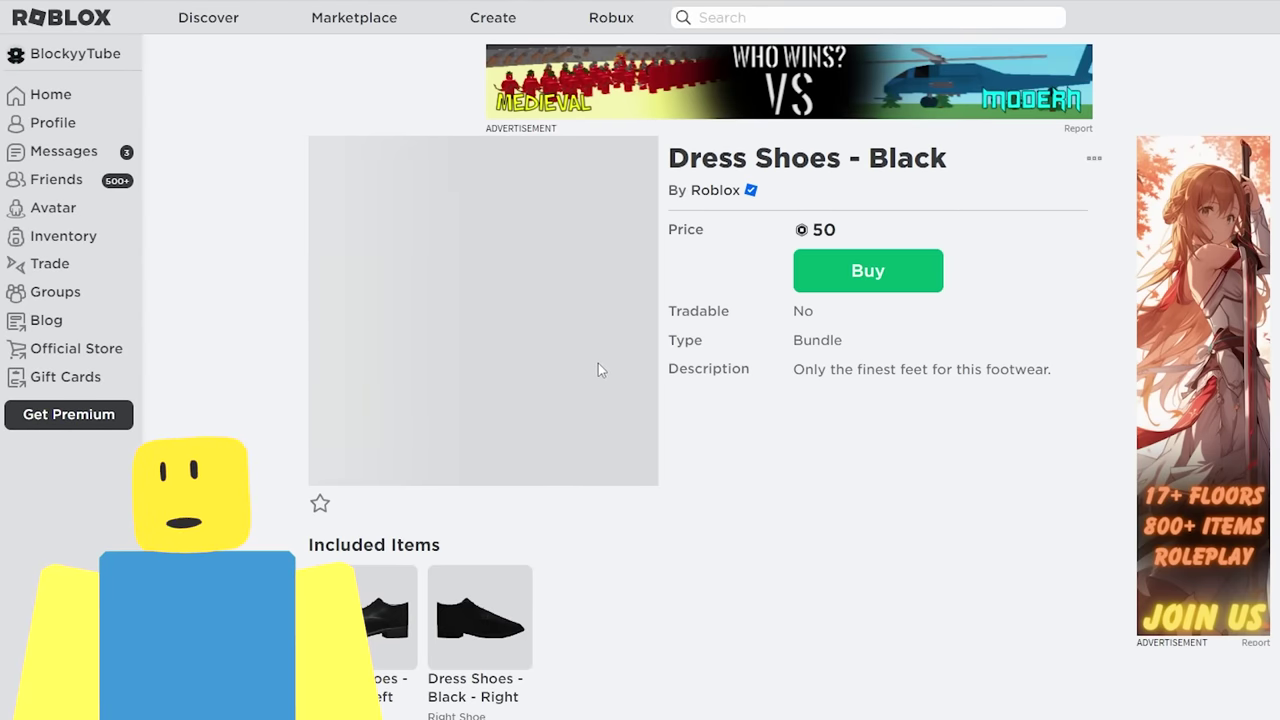
left_click(866, 271)
left_click(753, 500)
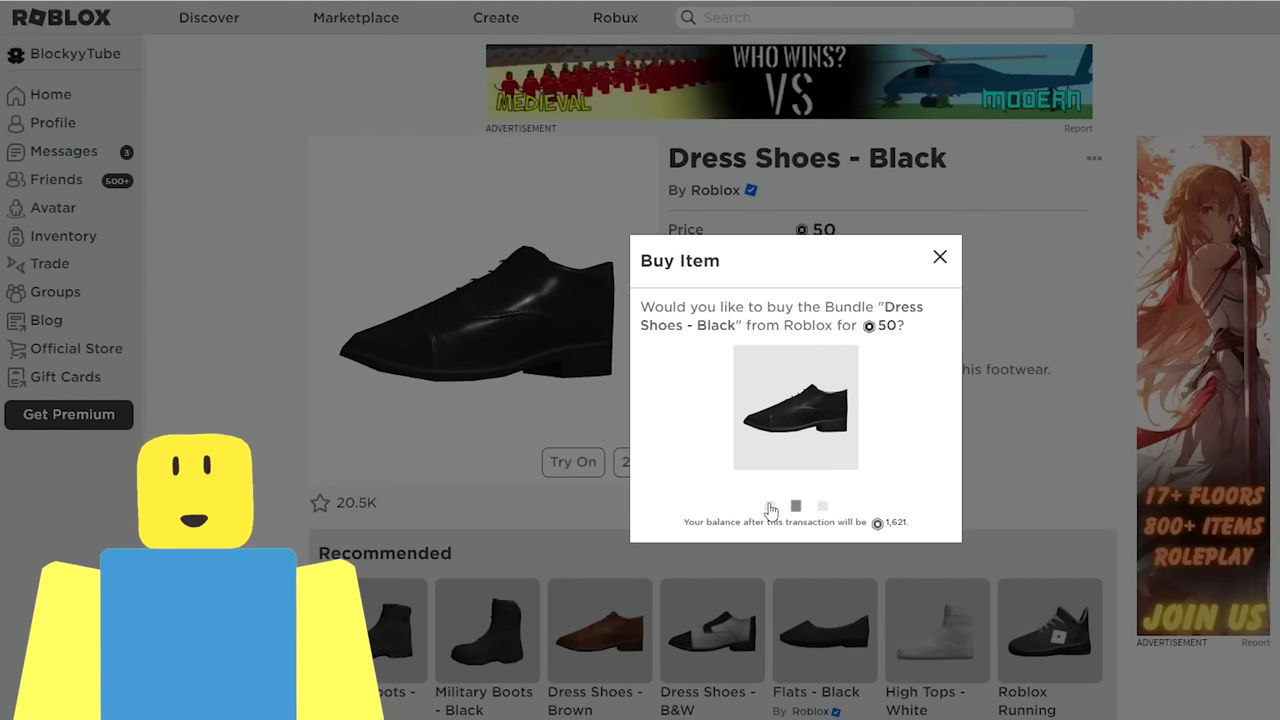
left_click(779, 512)
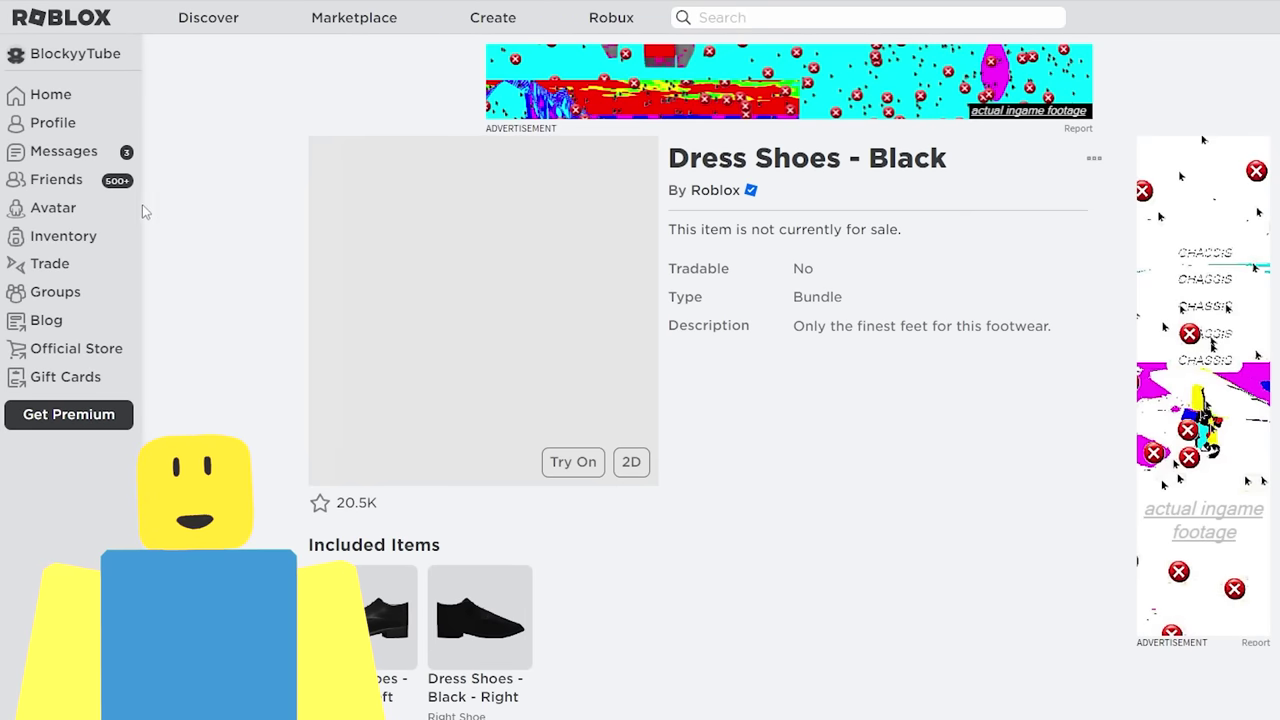
Return to the avatar editor and equip the left and right Dress Shoes - Black.
left_click(55, 208)
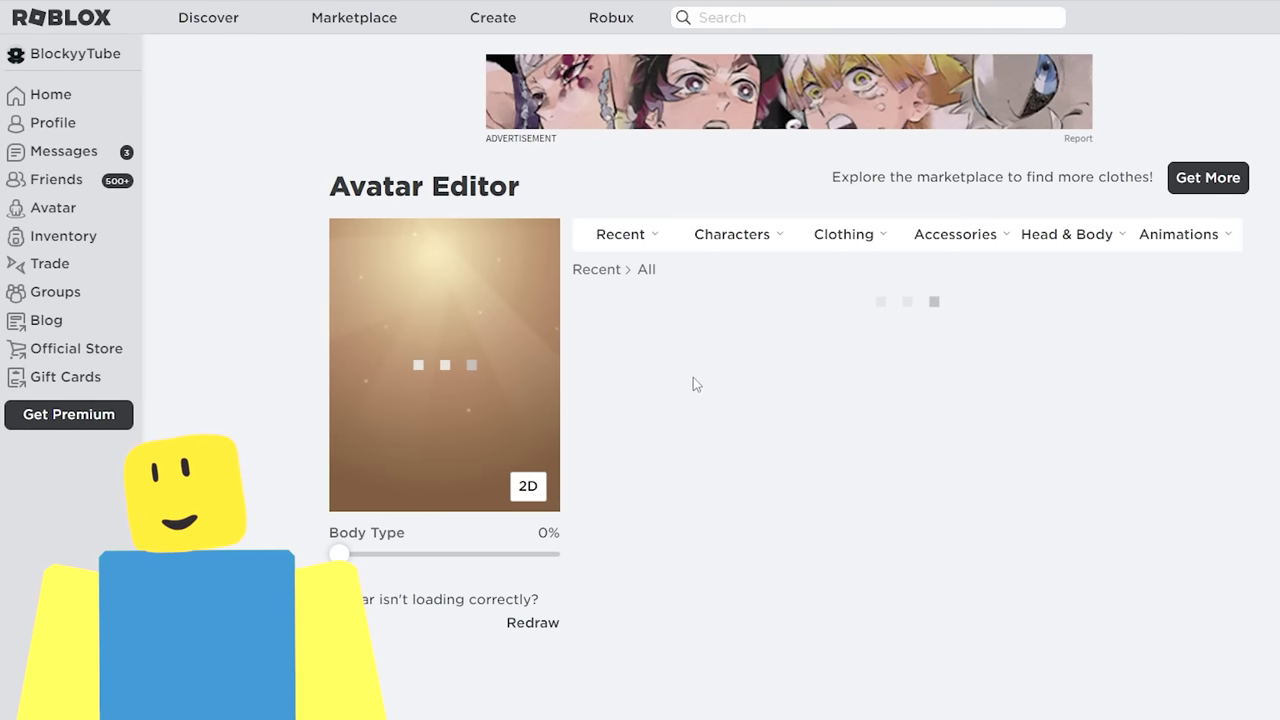
left_click(643, 371)
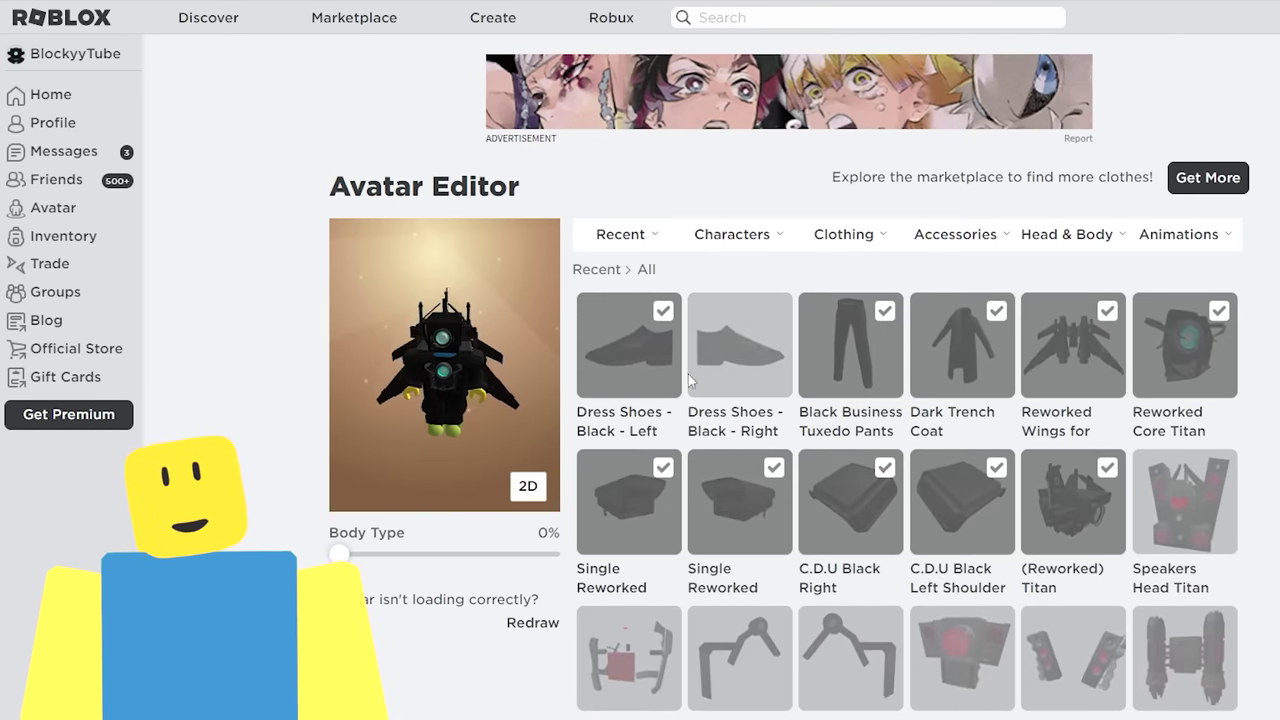
left_click(705, 374)
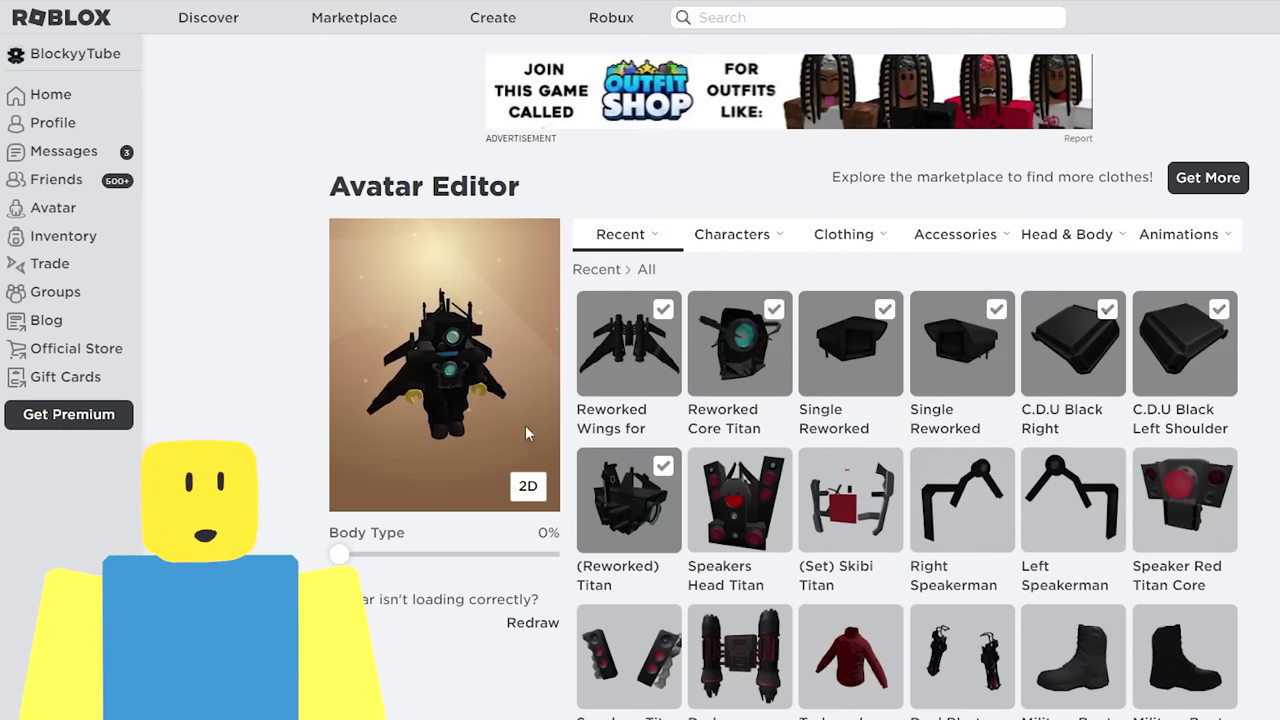
Change the skin tone of the avatar's yellow arms to black and check the 3D preview.
mouse_move(1048, 248)
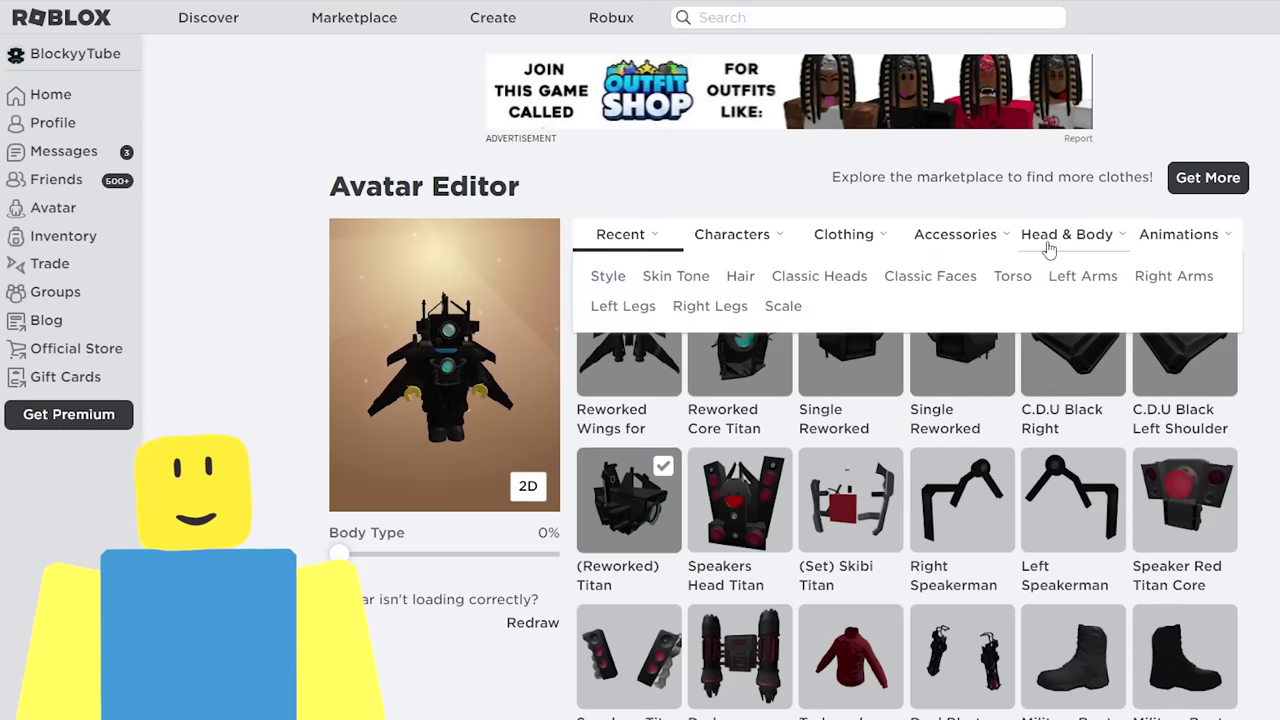
left_click(655, 277)
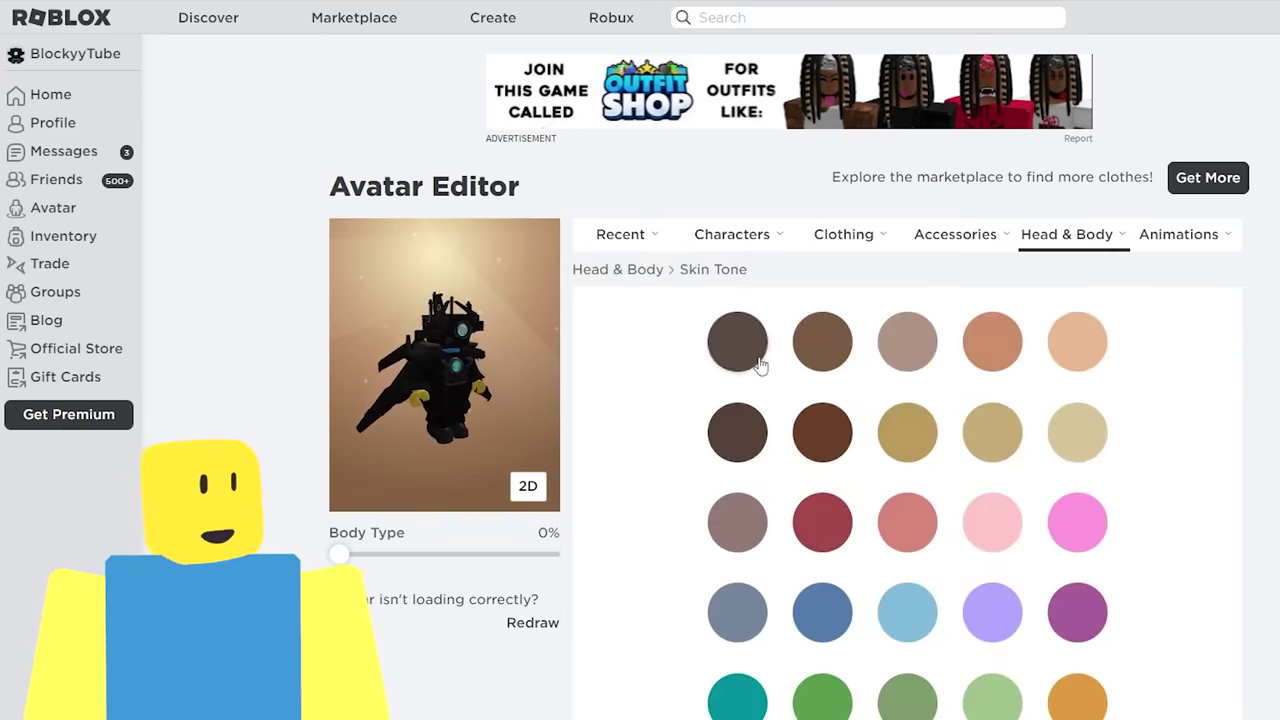
scroll(1184, 631, "down", 3)
left_click(1192, 567)
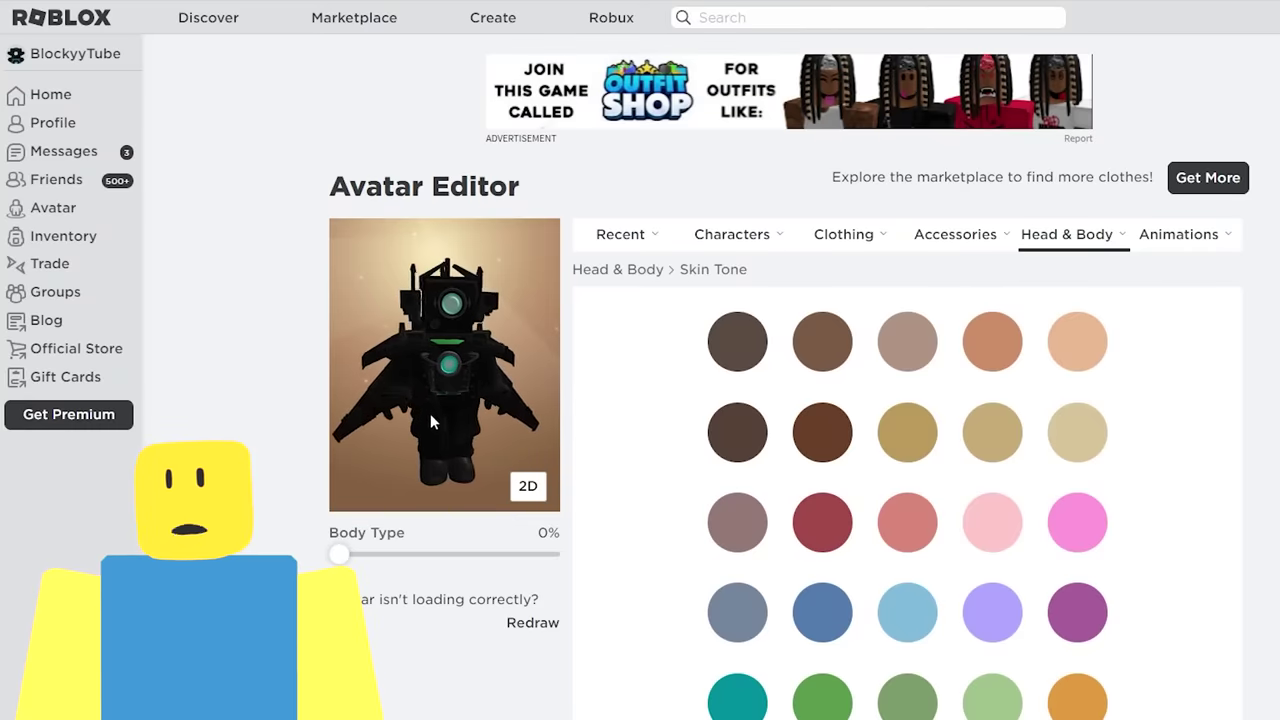
left_click_drag(413, 412, 452, 363)
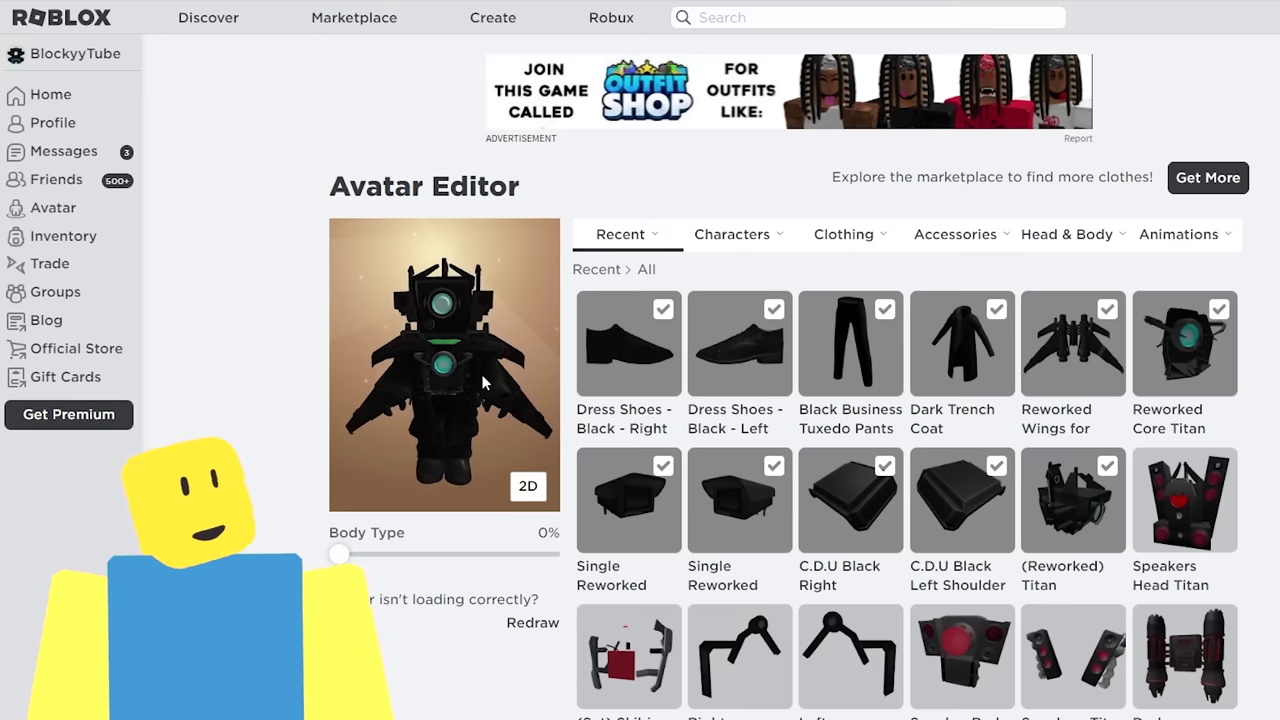
Search the marketplace for "black shirt".
left_click(1041, 19)
type("b")
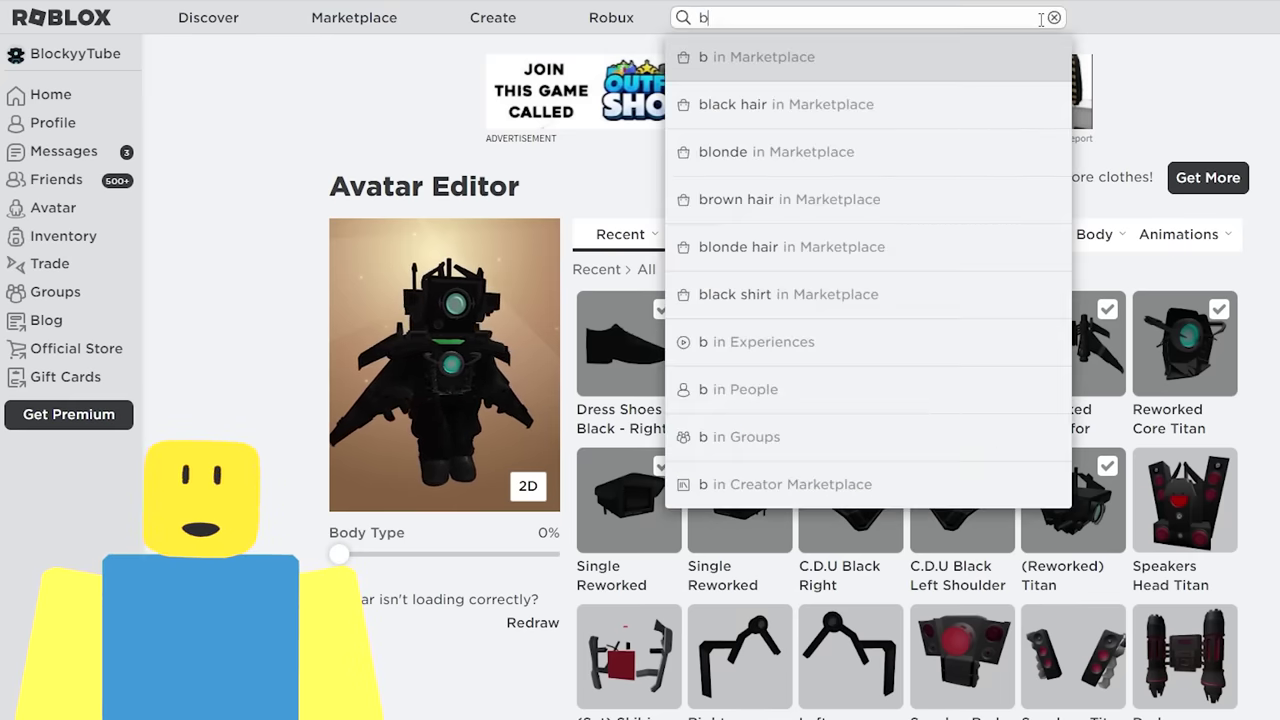
type("lack shirt")
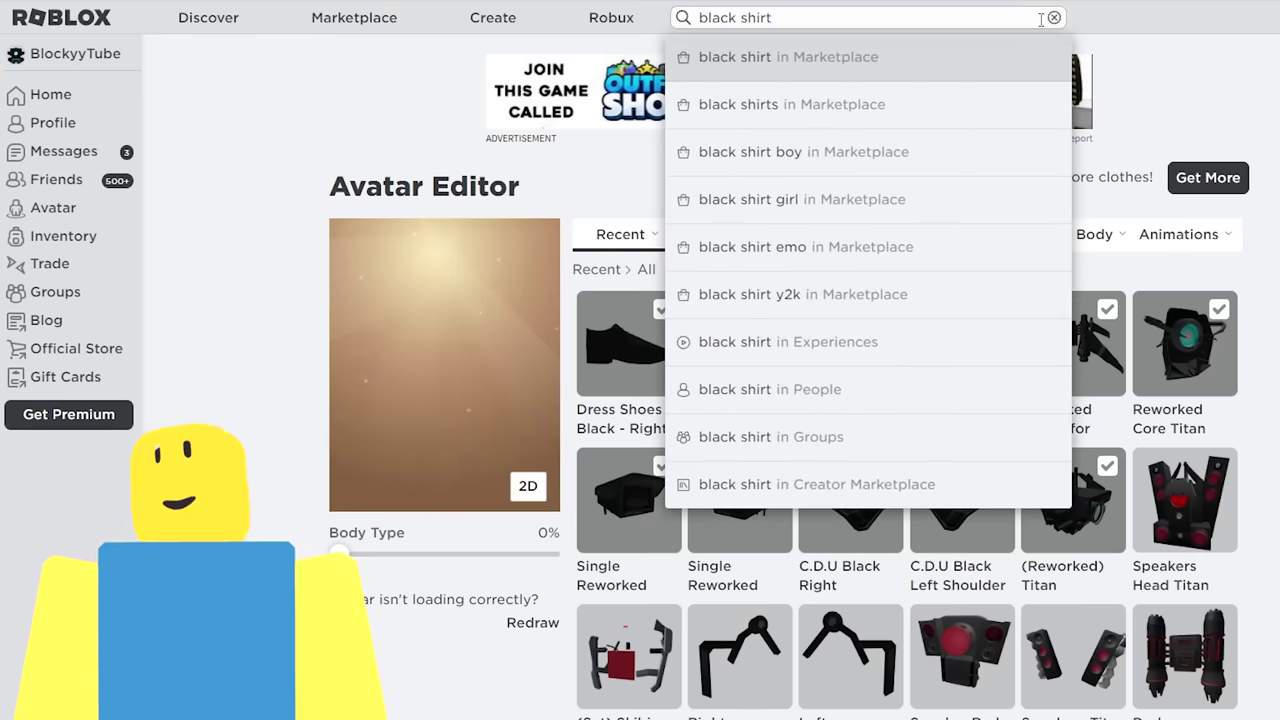
left_click(989, 57)
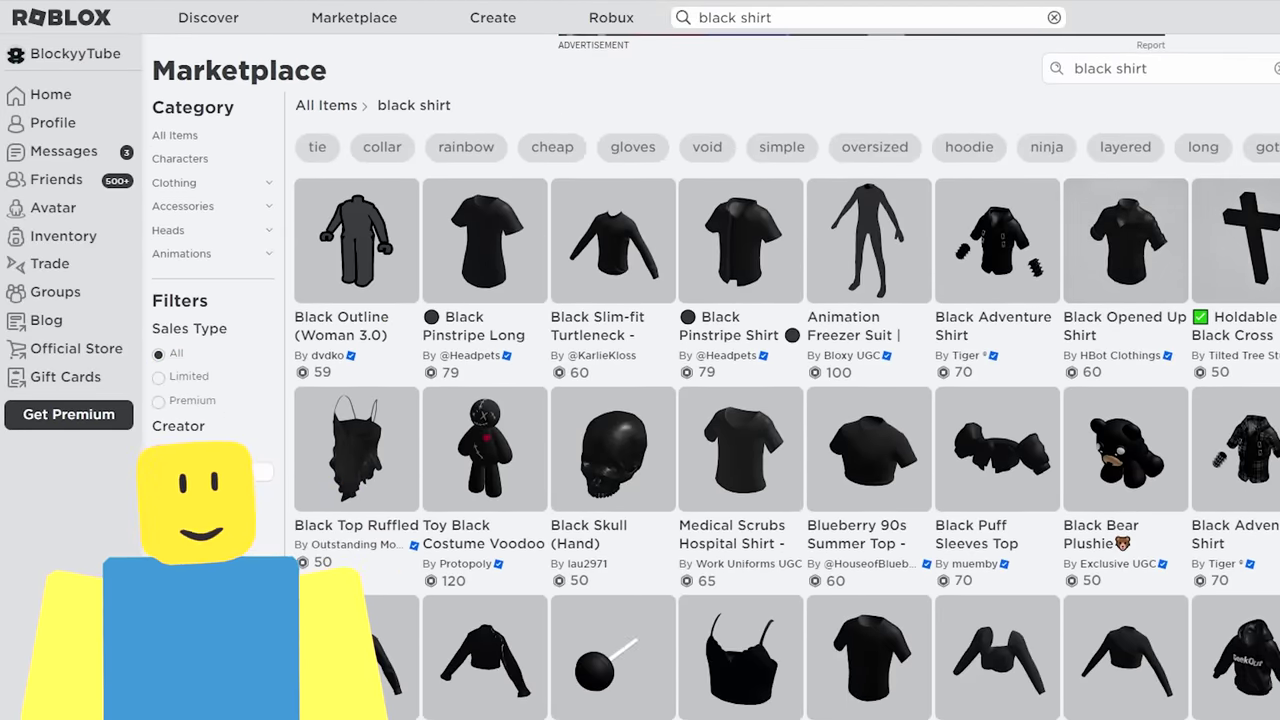
Narrow the marketplace to Classic Shirts and search that category for "black".
left_click(174, 266)
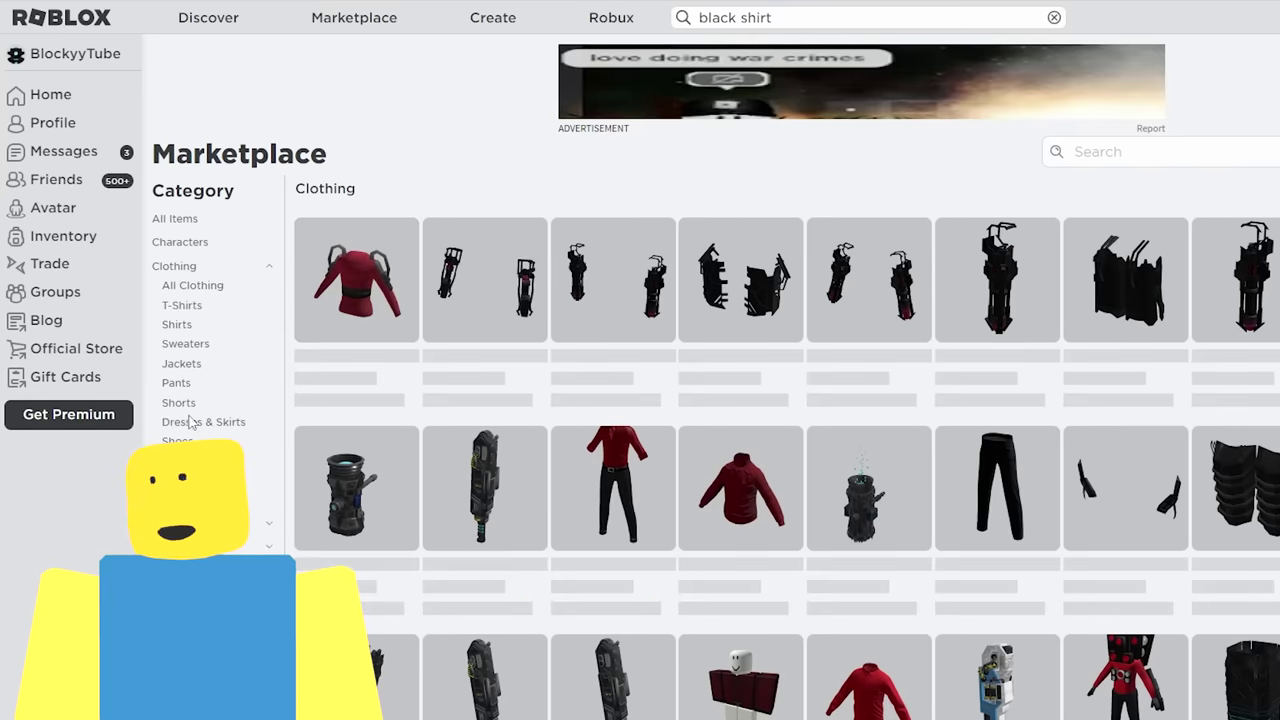
left_click(176, 324)
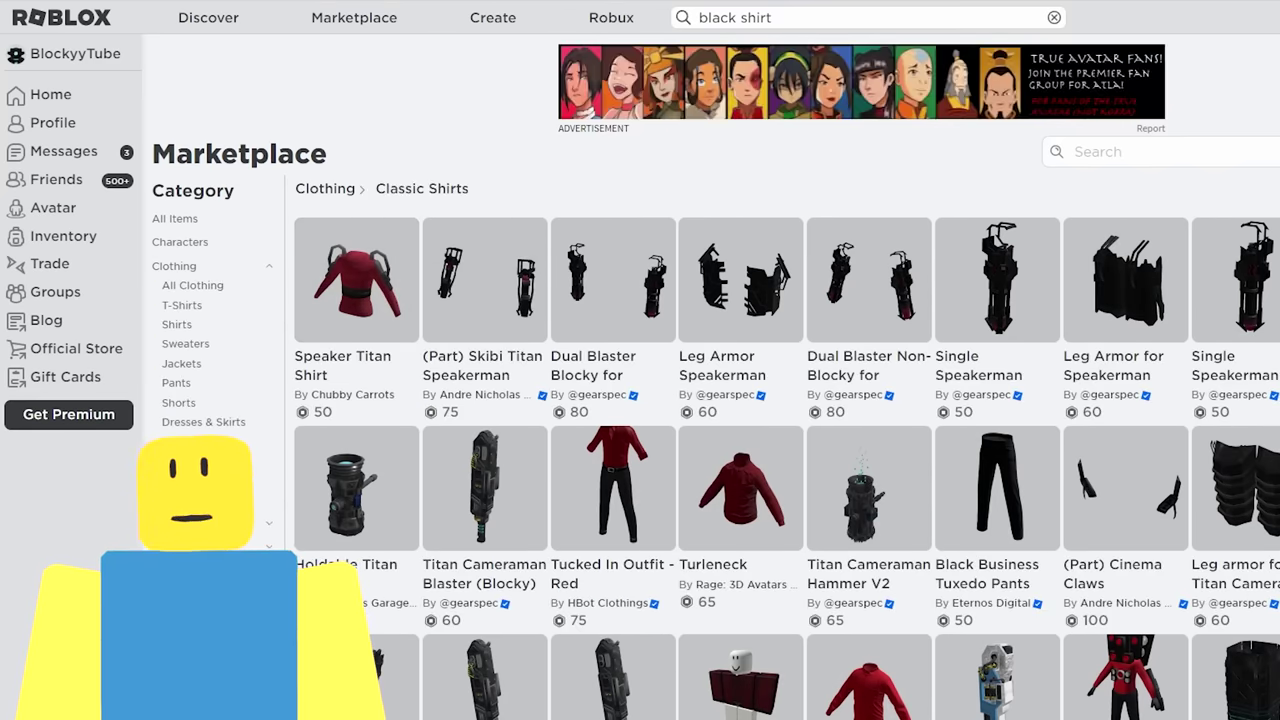
left_click(1188, 152)
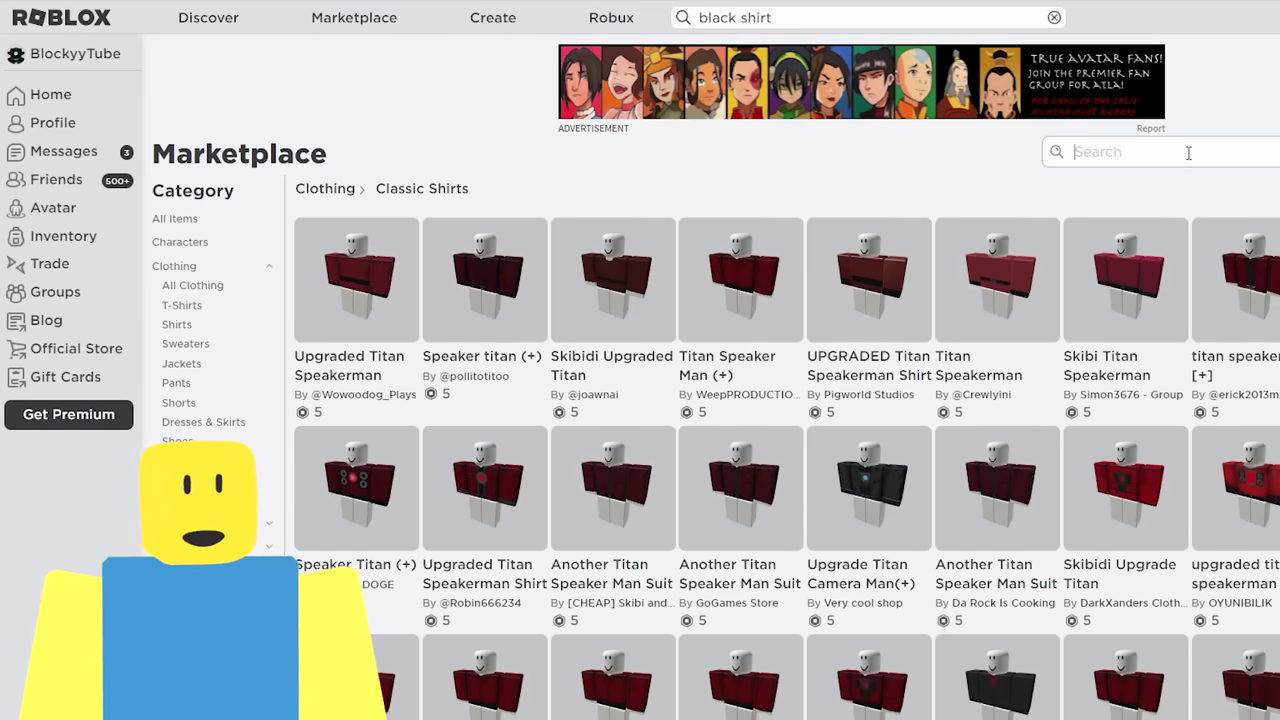
type("black")
key("Return")
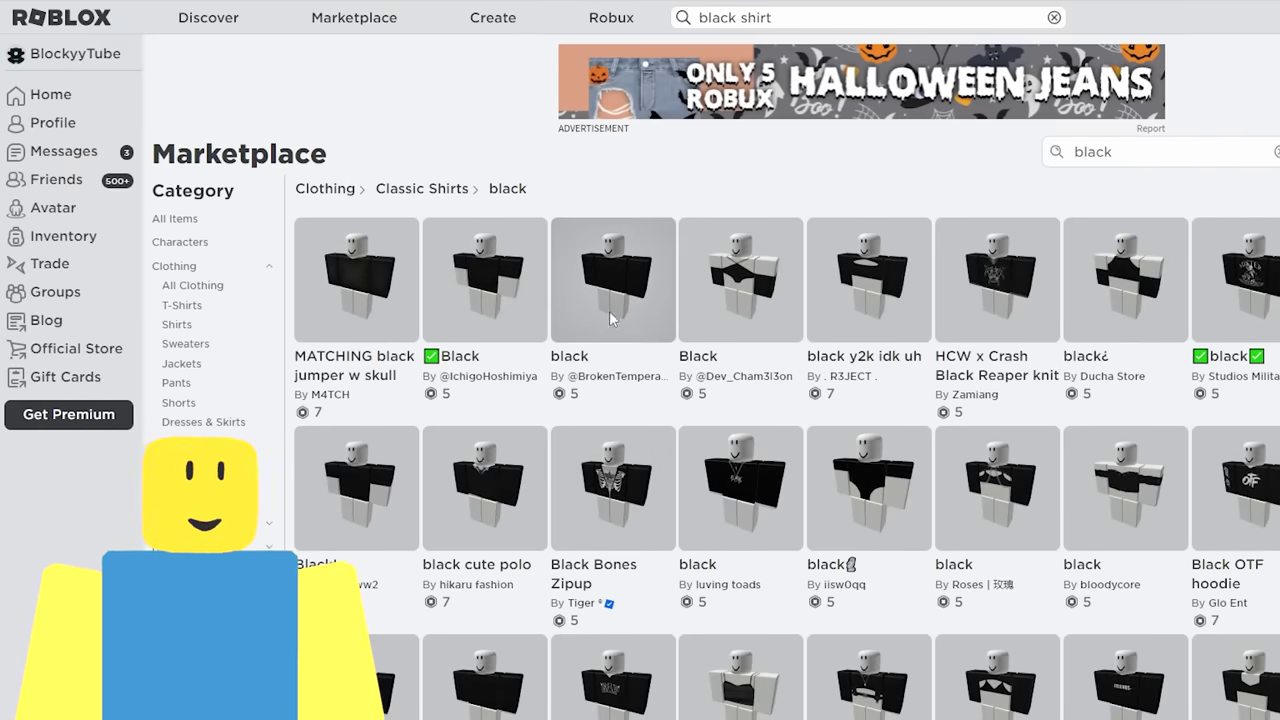
Buy the plain classic shirt named "black" by BrokenTemperament for 5 Robux.
left_click(611, 318)
left_click(869, 268)
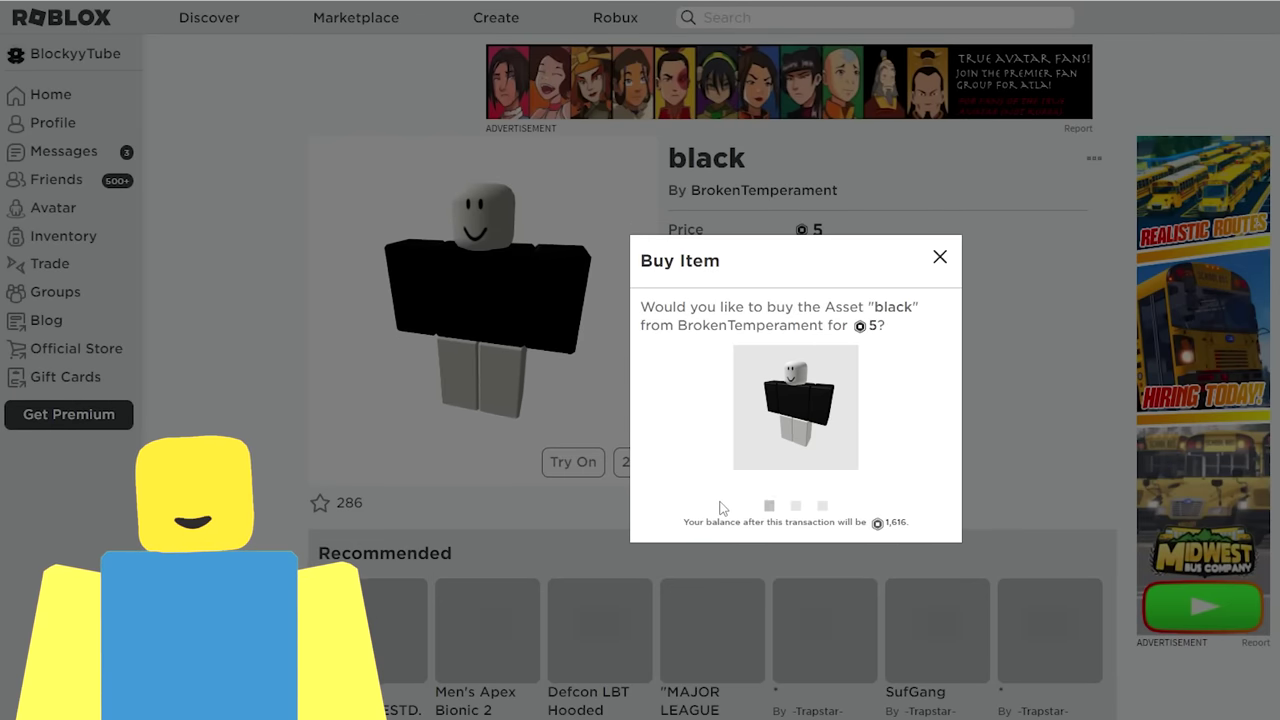
left_click(740, 502)
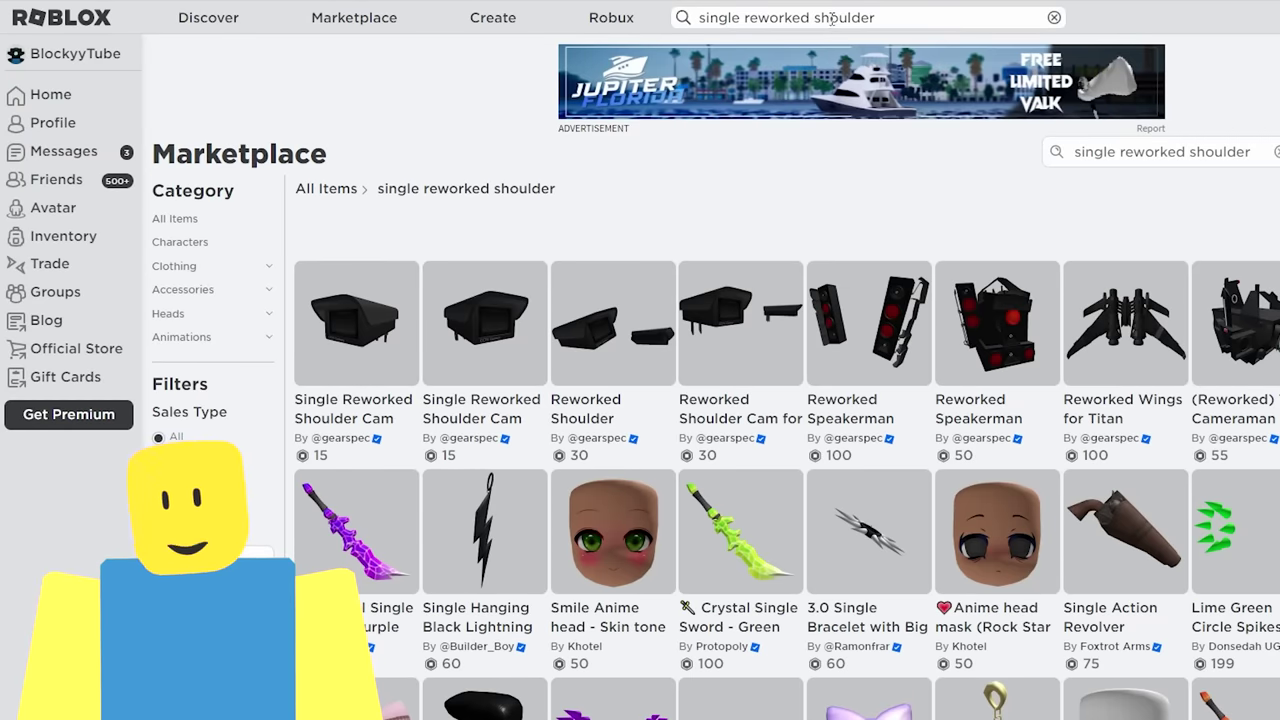
Search the marketplace for "titan hammer" and open the Titan Hammer for Reworked Wings by gearspec.
left_click(927, 10)
type("titan")
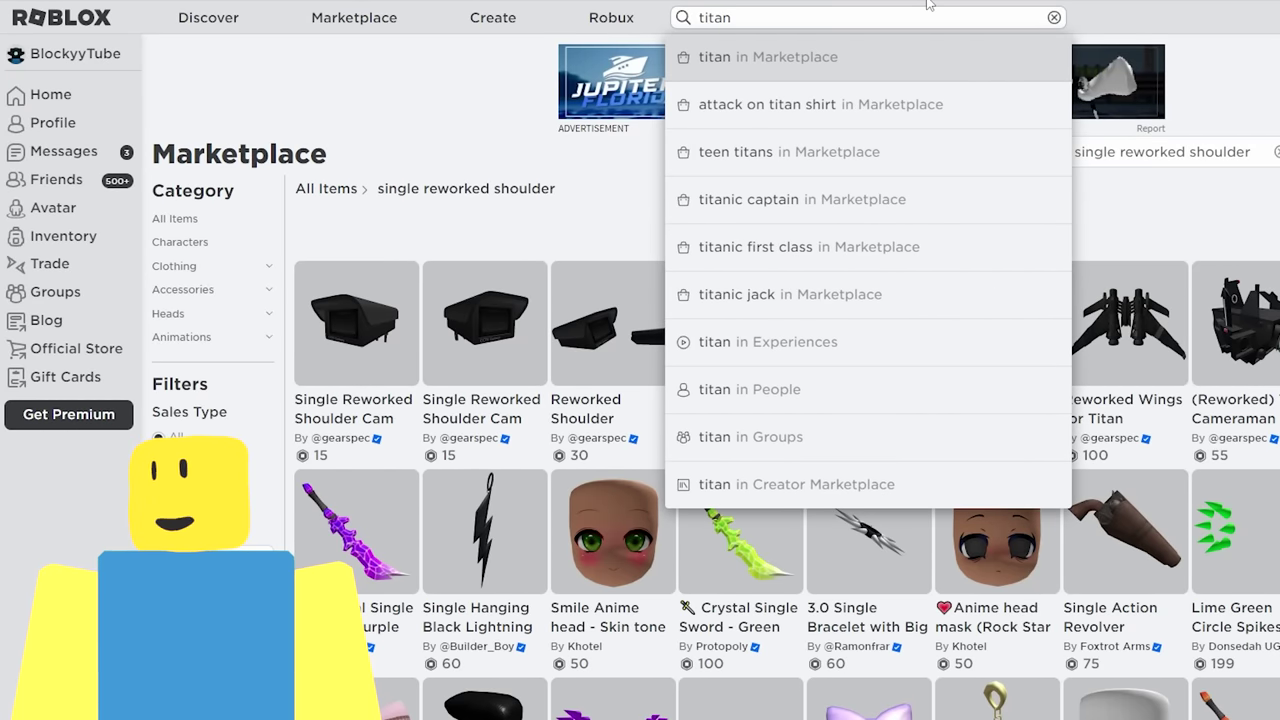
type(" hammer")
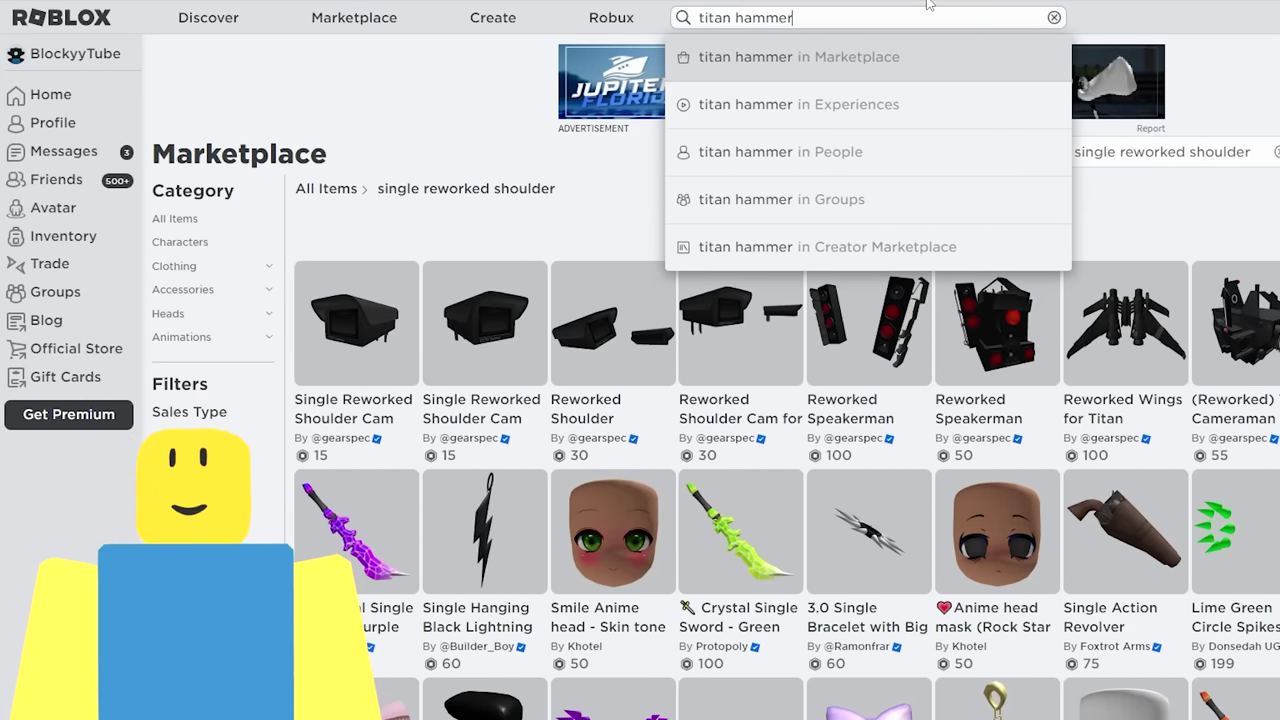
key("Return")
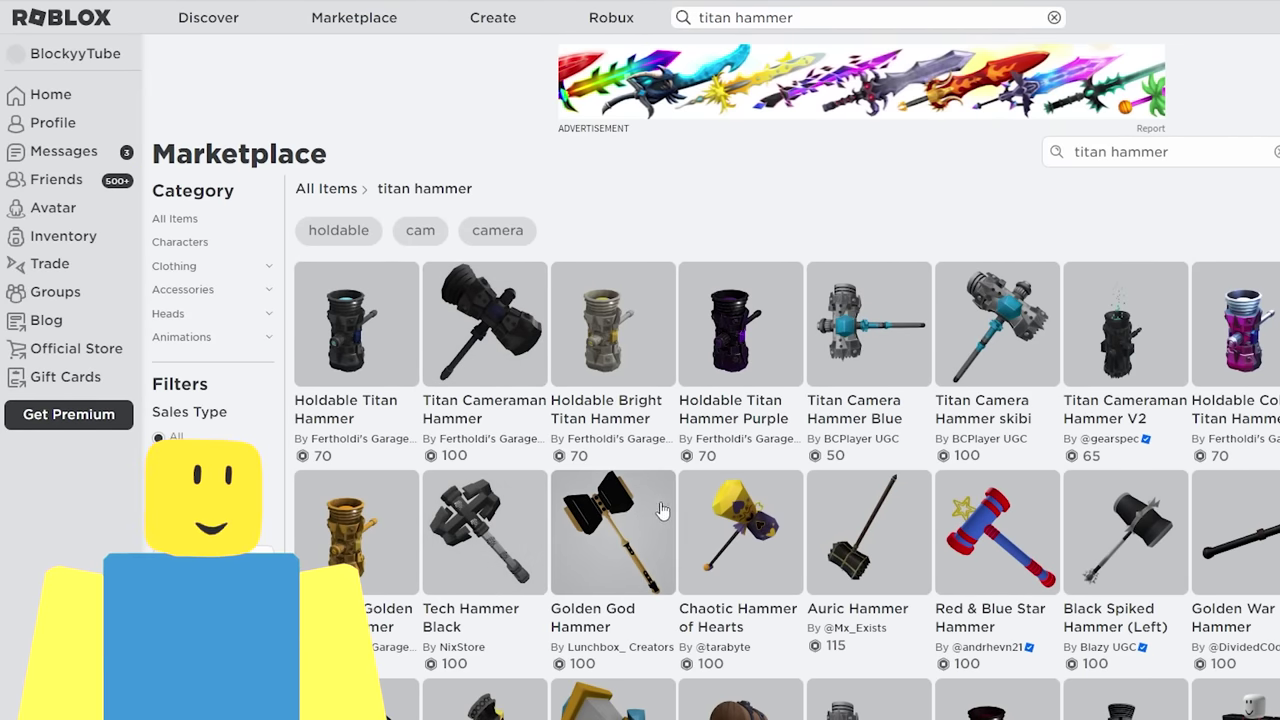
left_click(1266, 400)
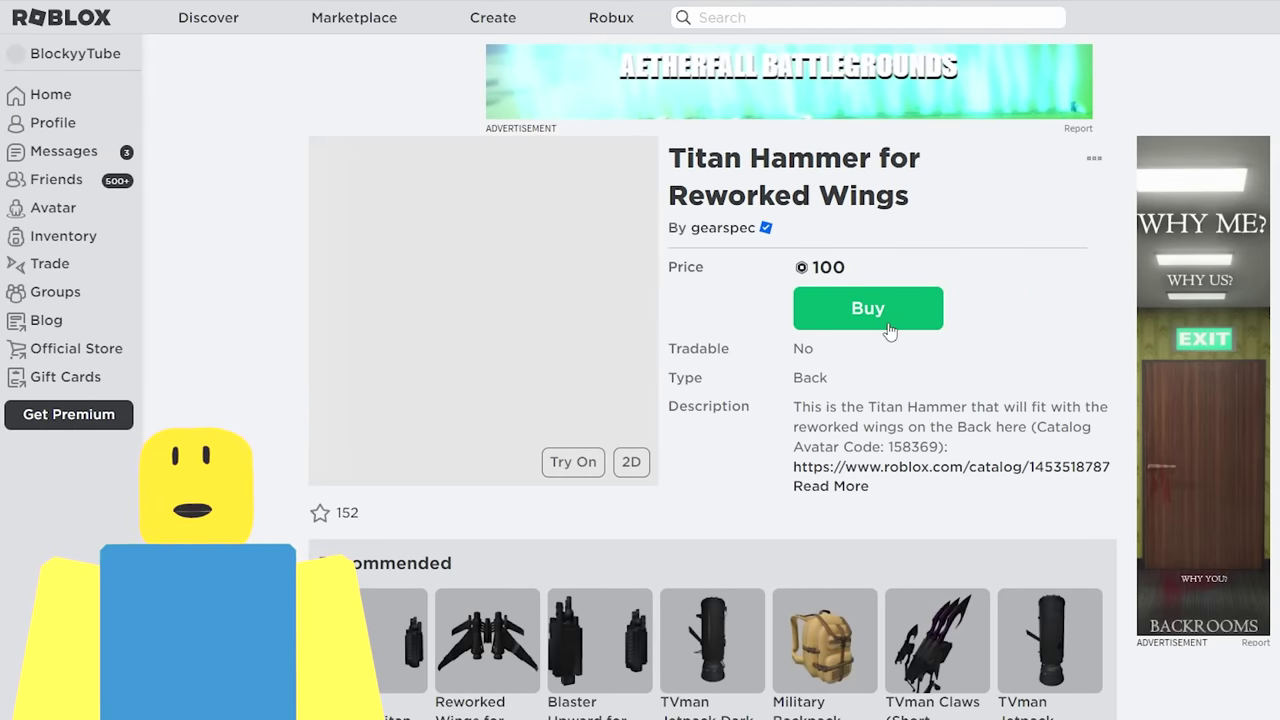
Buy the Titan Hammer for Reworked Wings for 100 Robux and go on to customize the avatar.
left_click(886, 322)
left_click(752, 510)
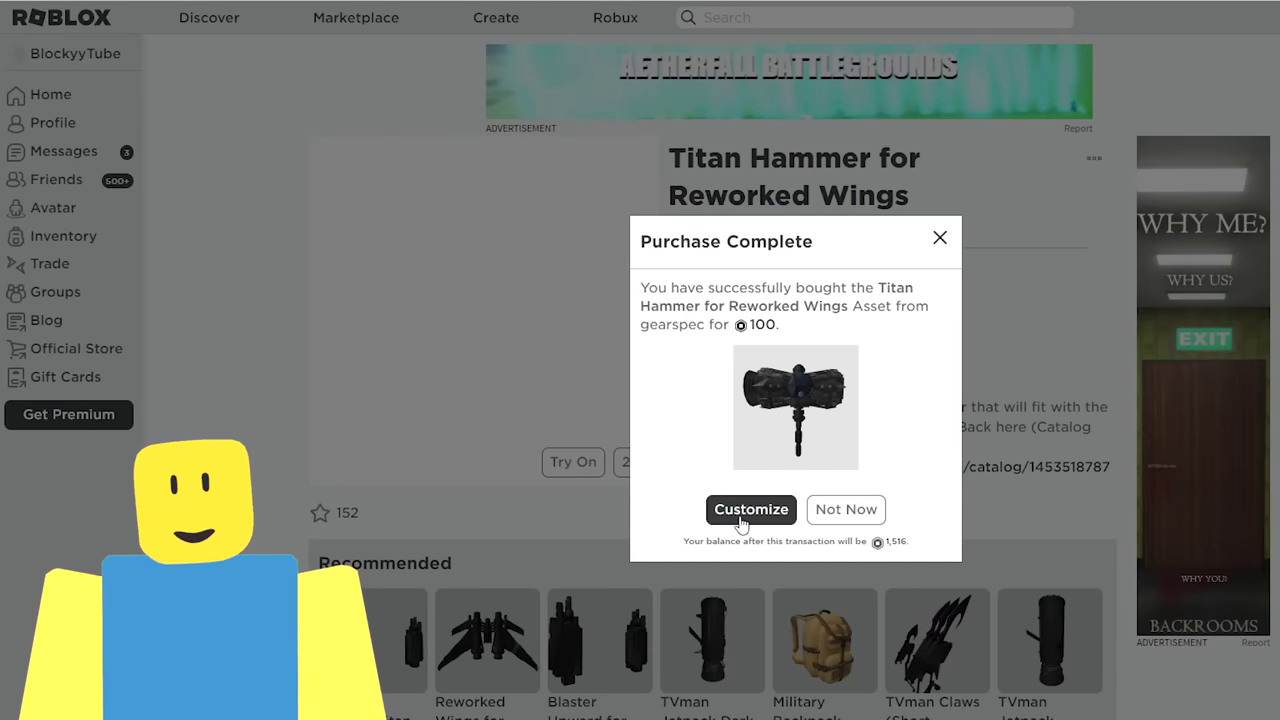
left_click(743, 512)
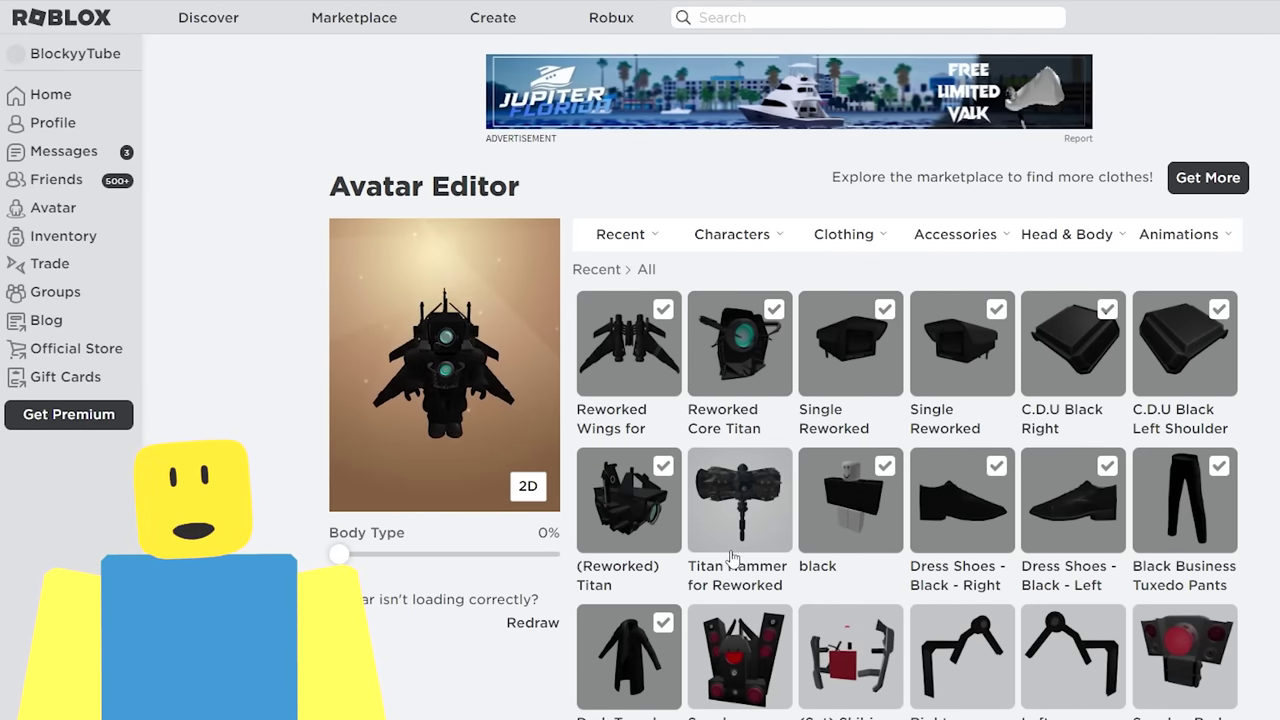
Try to equip the Titan Hammer alongside the wings by adding its asset ID to the advanced back accessory options.
mouse_move(983, 250)
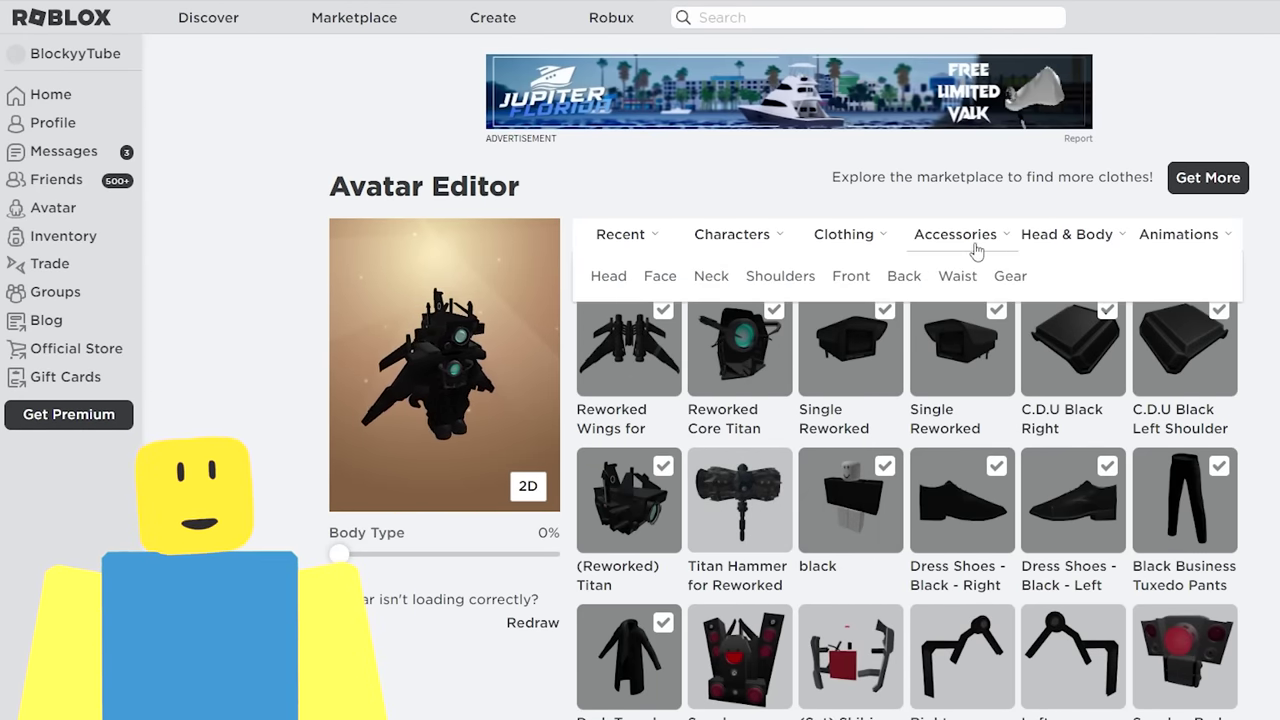
left_click(928, 277)
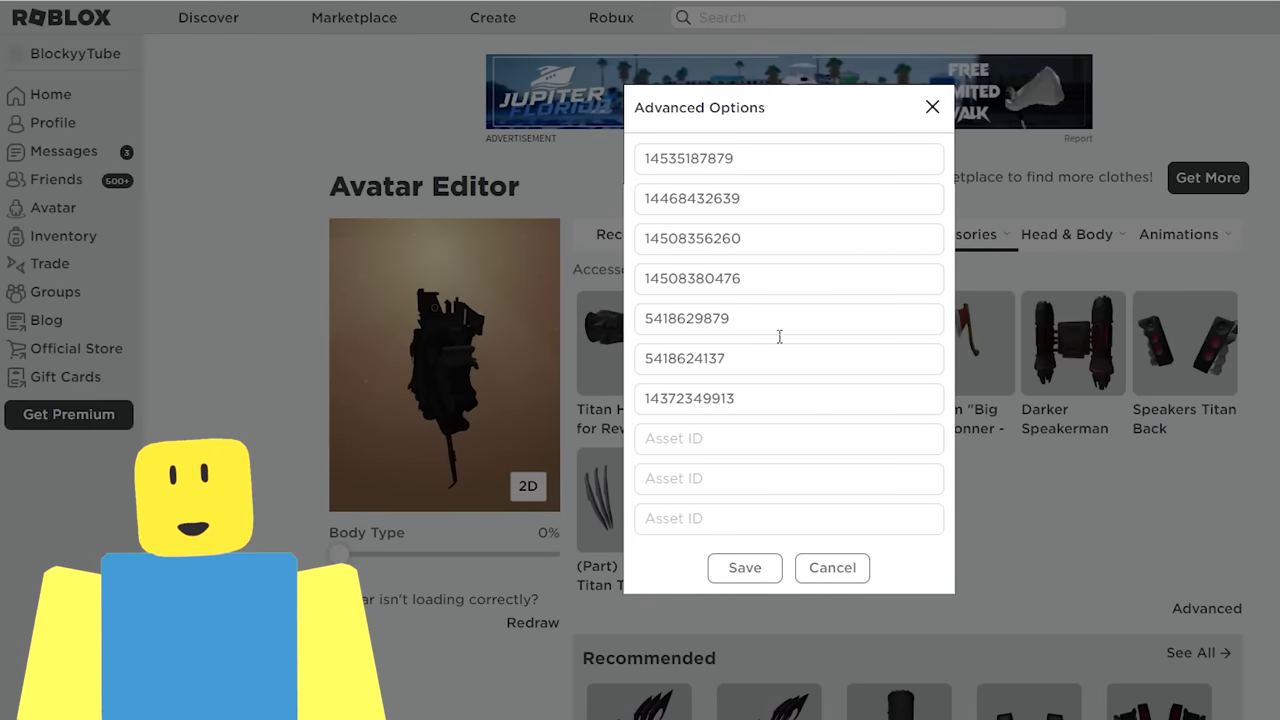
left_click(748, 568)
left_click(743, 437)
left_click(835, 605)
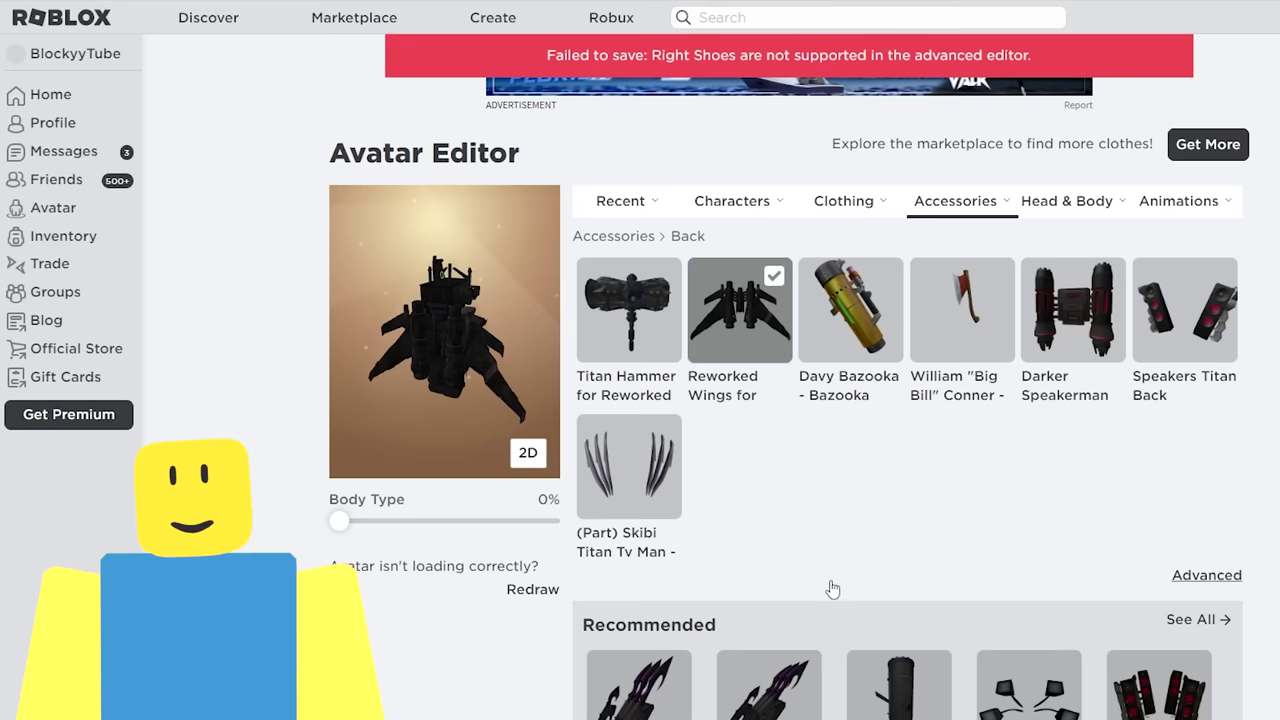
scroll(815, 350, "down", 1)
Switch the avatar's body type to R6 in the body scale settings.
left_click(657, 205)
scroll(734, 294, "up", 1)
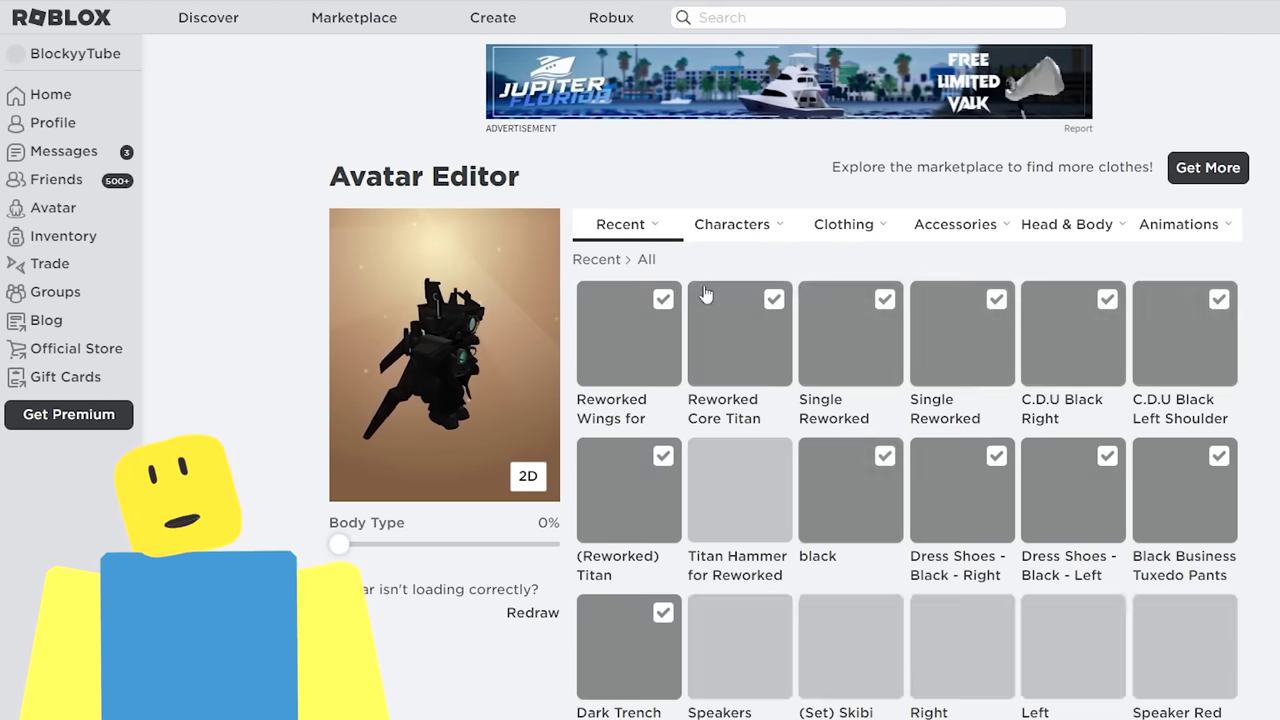
left_click_drag(367, 398, 521, 383)
mouse_move(1077, 248)
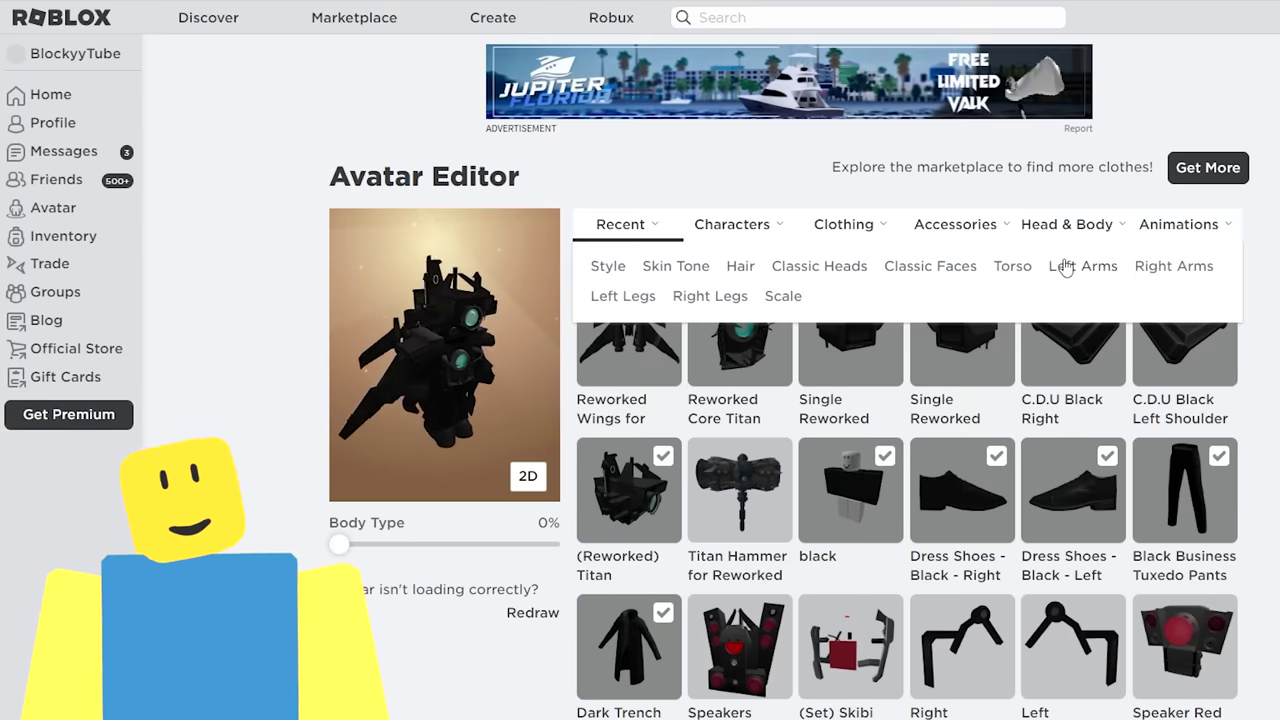
left_click(784, 297)
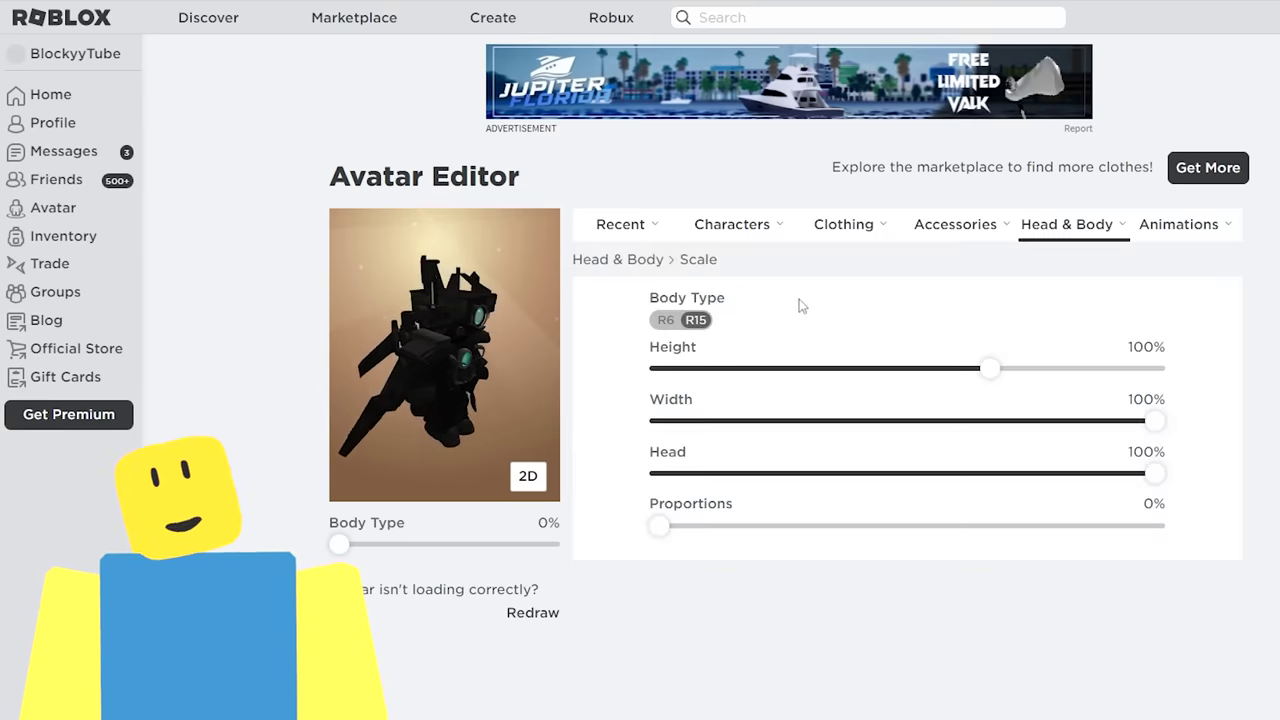
left_click(664, 322)
left_click(741, 444)
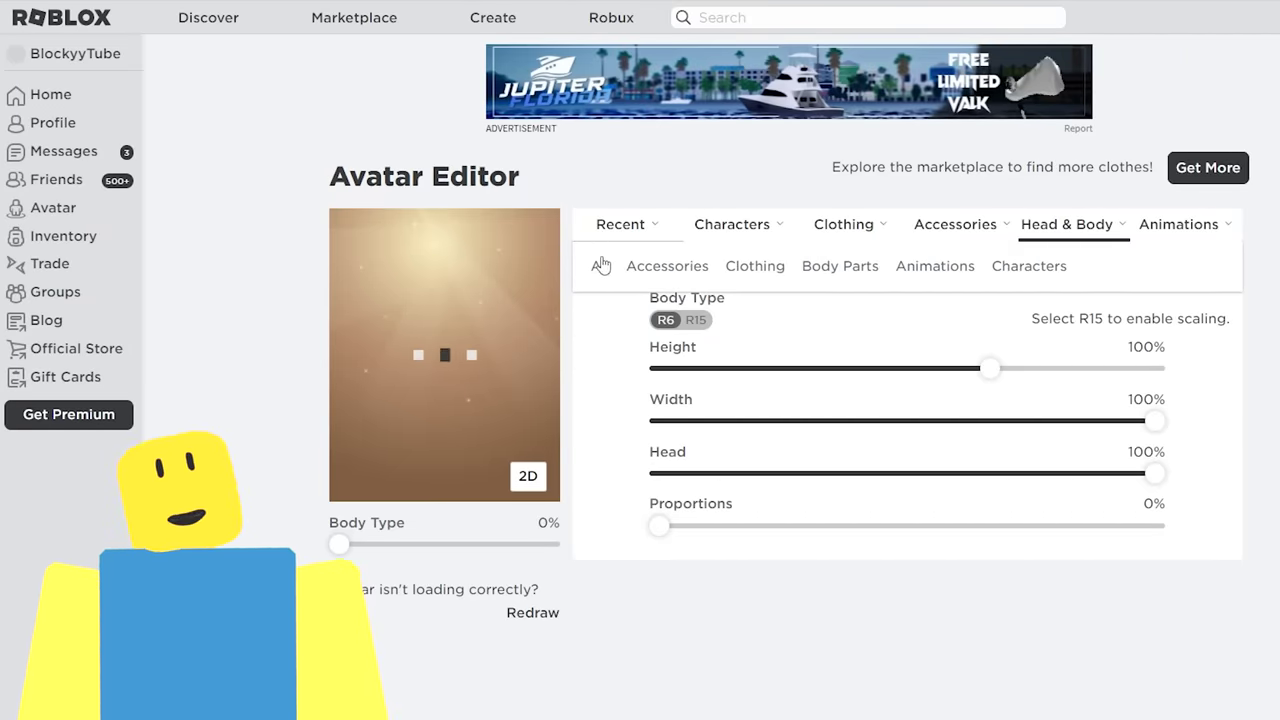
left_click(620, 224)
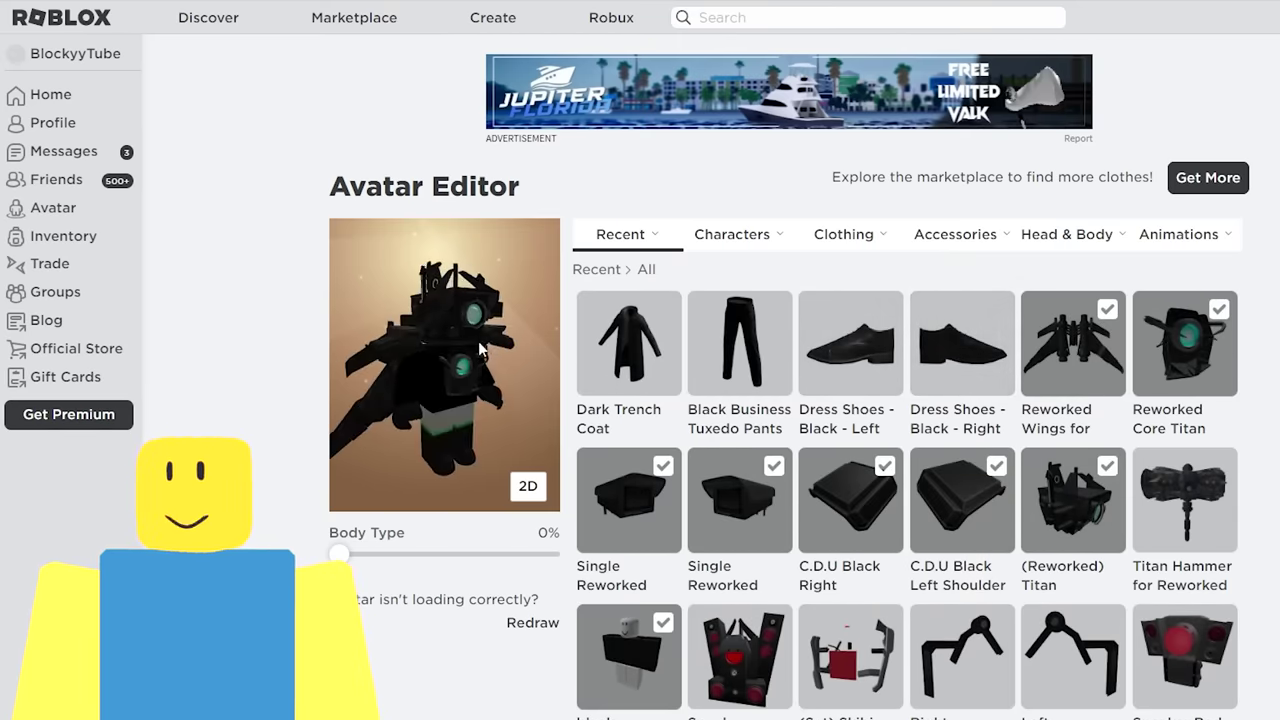
left_click_drag(480, 350, 459, 402)
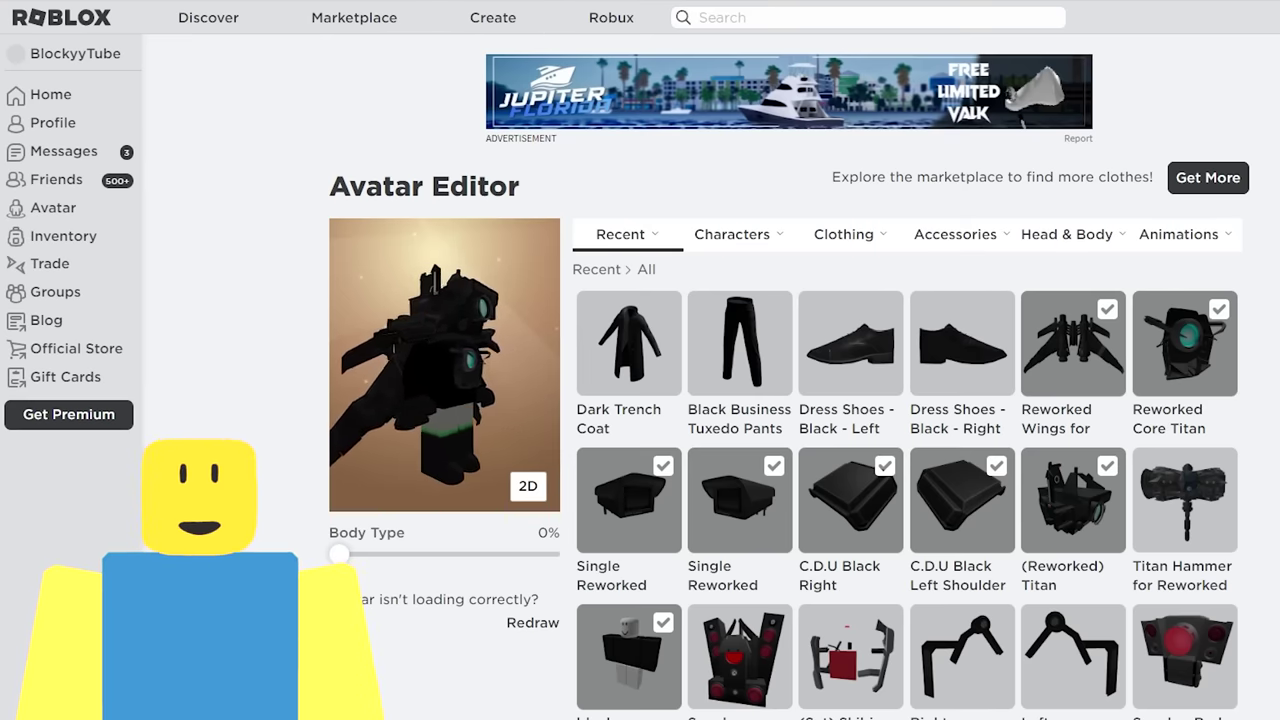
mouse_move(826, 244)
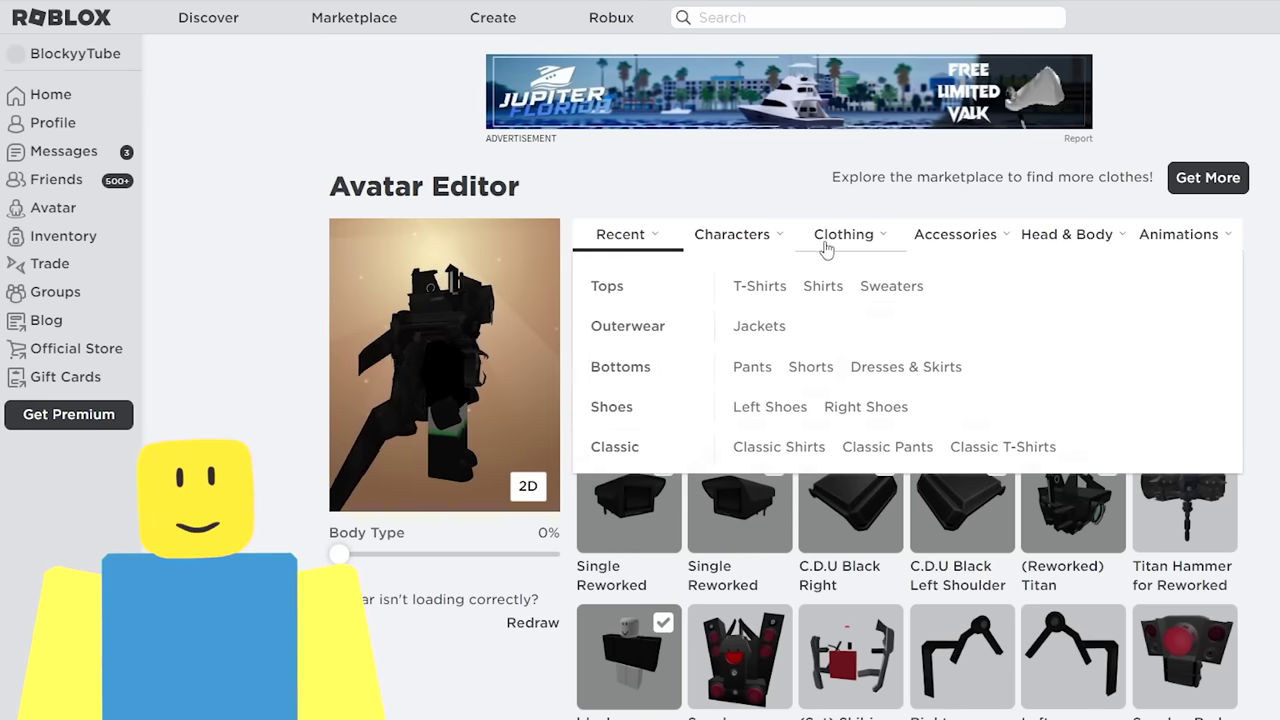
mouse_move(940, 244)
left_click(905, 281)
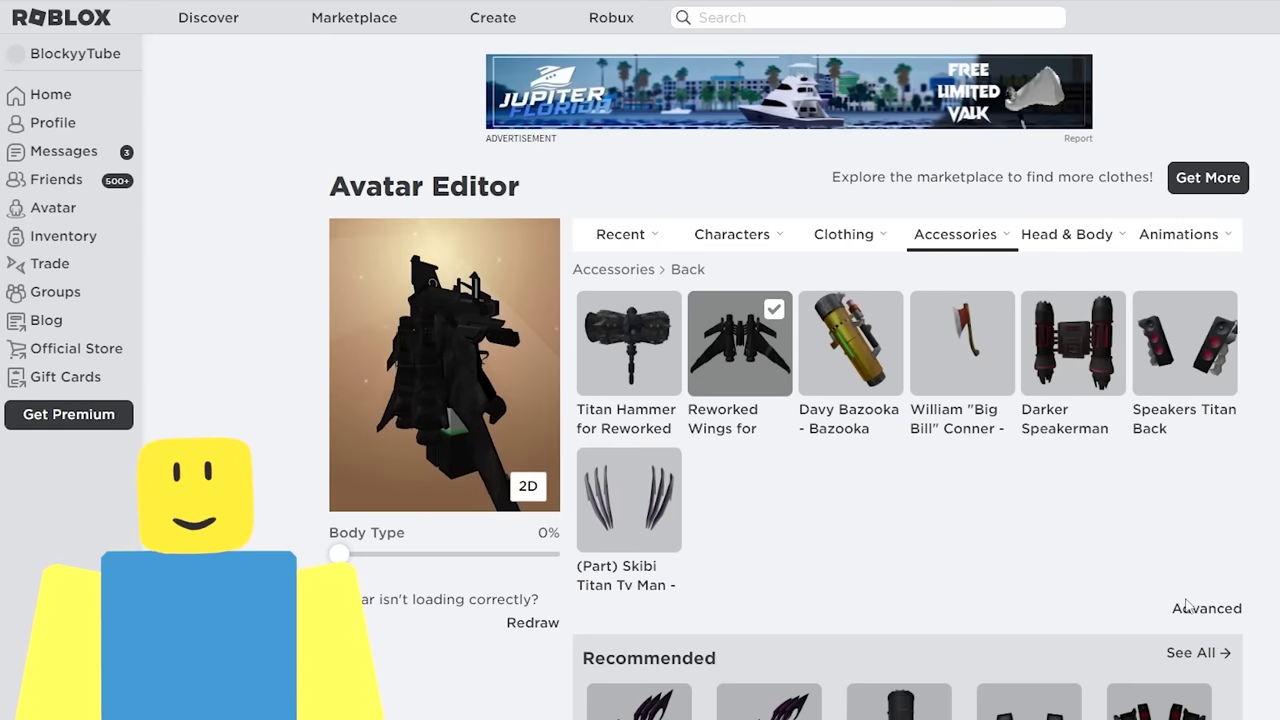
left_click(1187, 607)
left_click(745, 567)
left_click(750, 438)
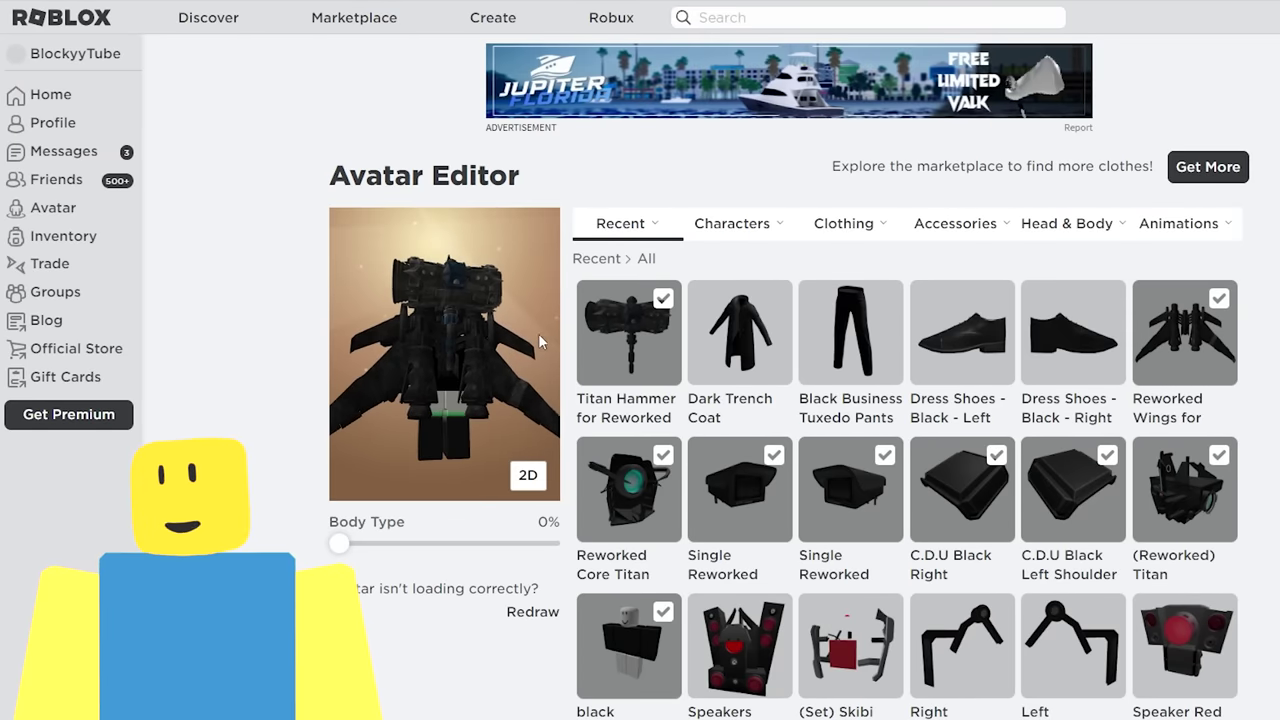
left_click_drag(491, 355, 437, 367)
Search the marketplace for "upward blaster titan" and open the Upward Blaster Titan Cameraman (Blocky) by gearspec.
left_click(754, 22)
type("upw")
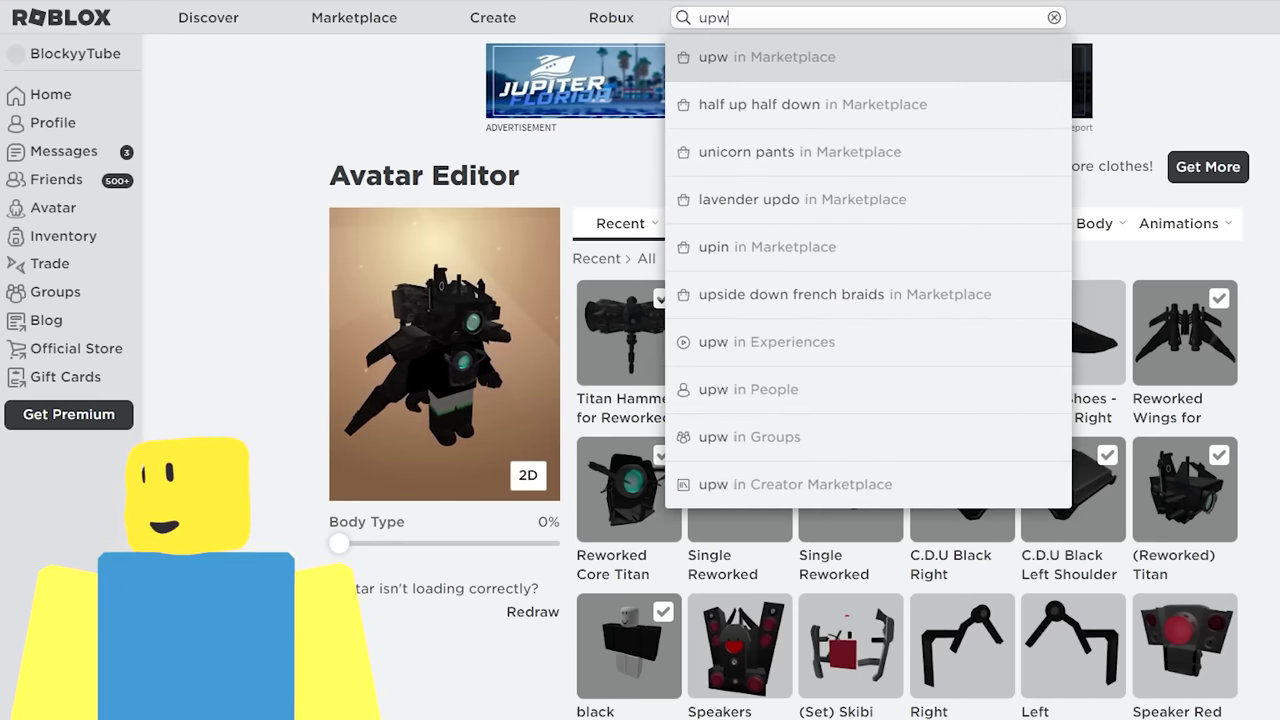
type("ard blaster titan")
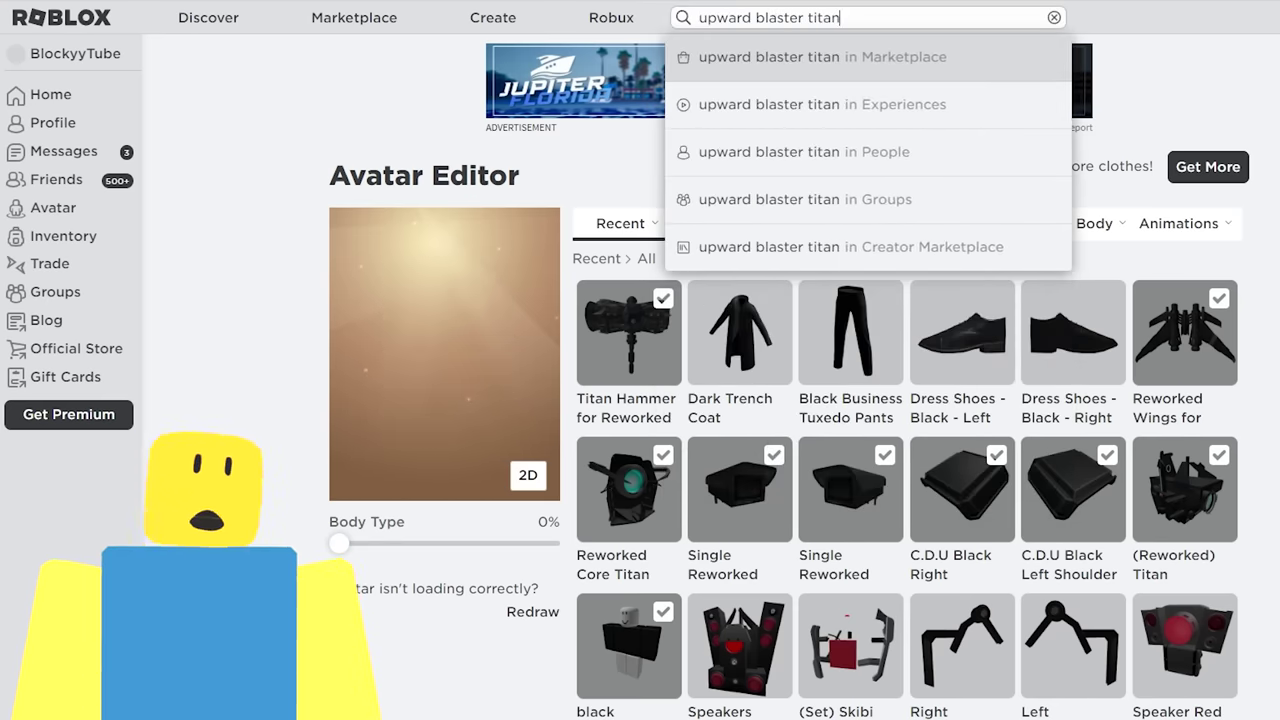
key("Return")
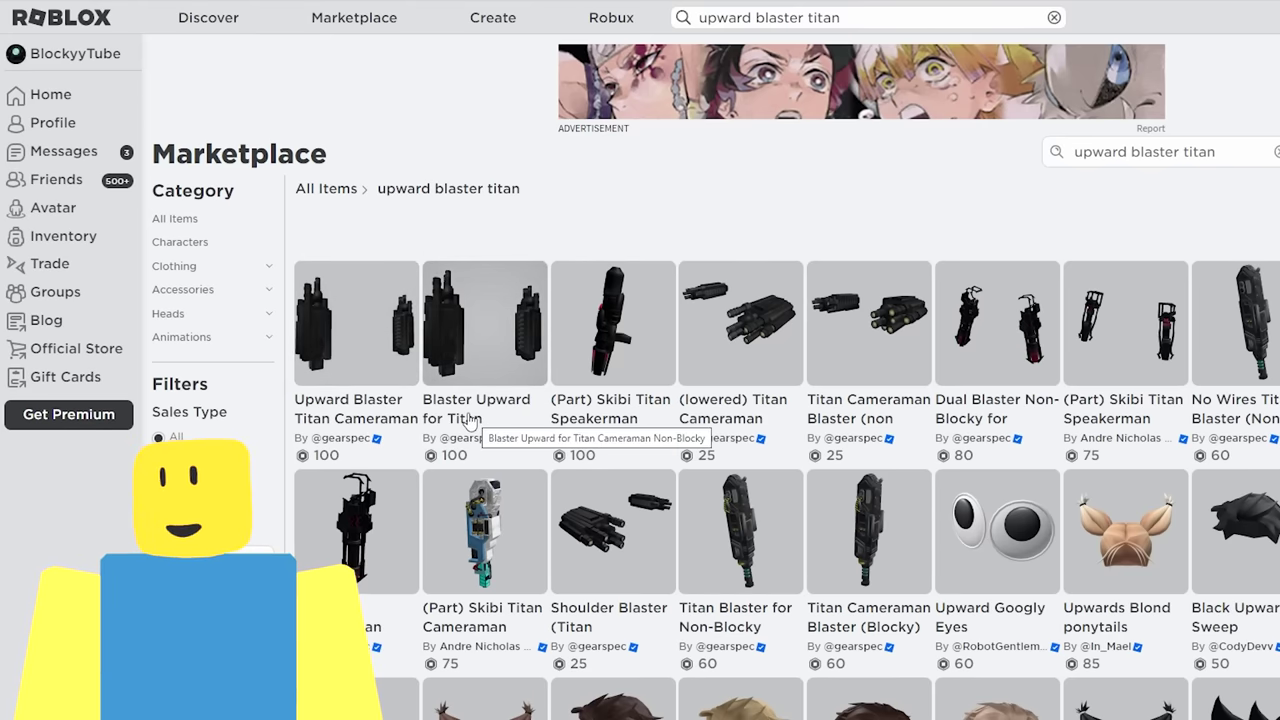
left_click(376, 360)
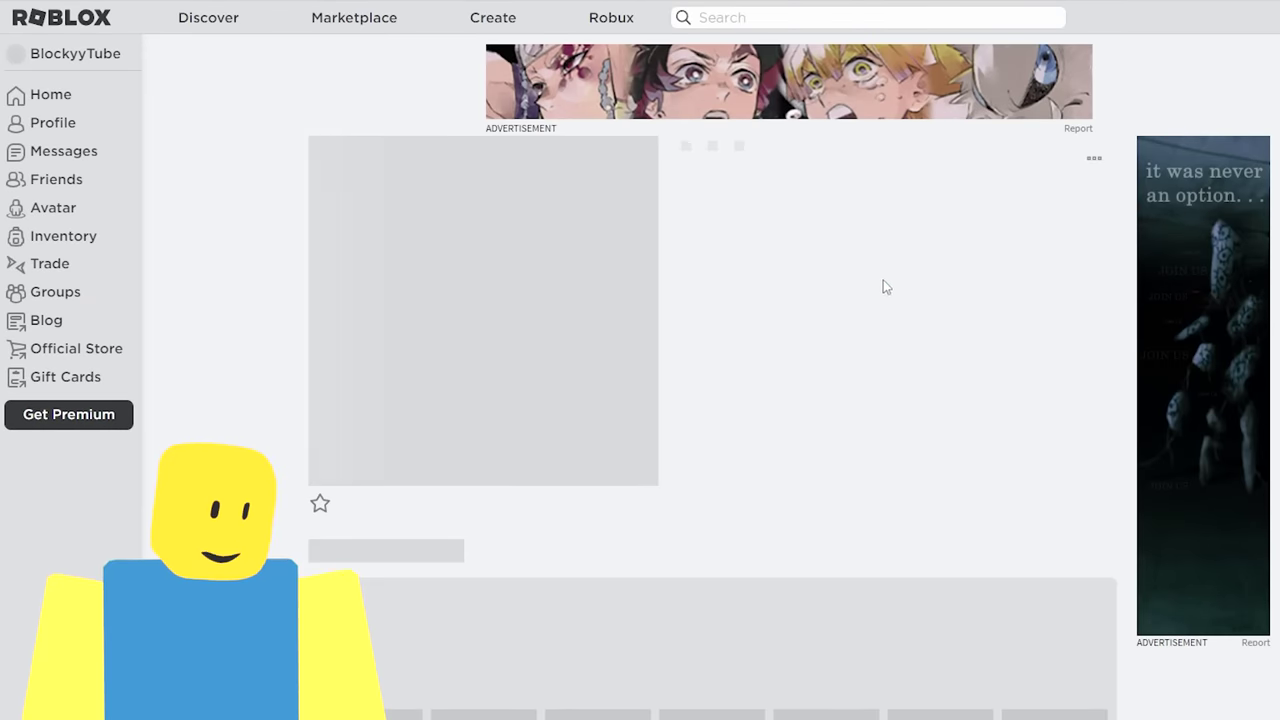
Buy the Upward Blaster Titan Cameraman (Blocky) for 100 Robux and go on to customize the avatar.
left_click(896, 318)
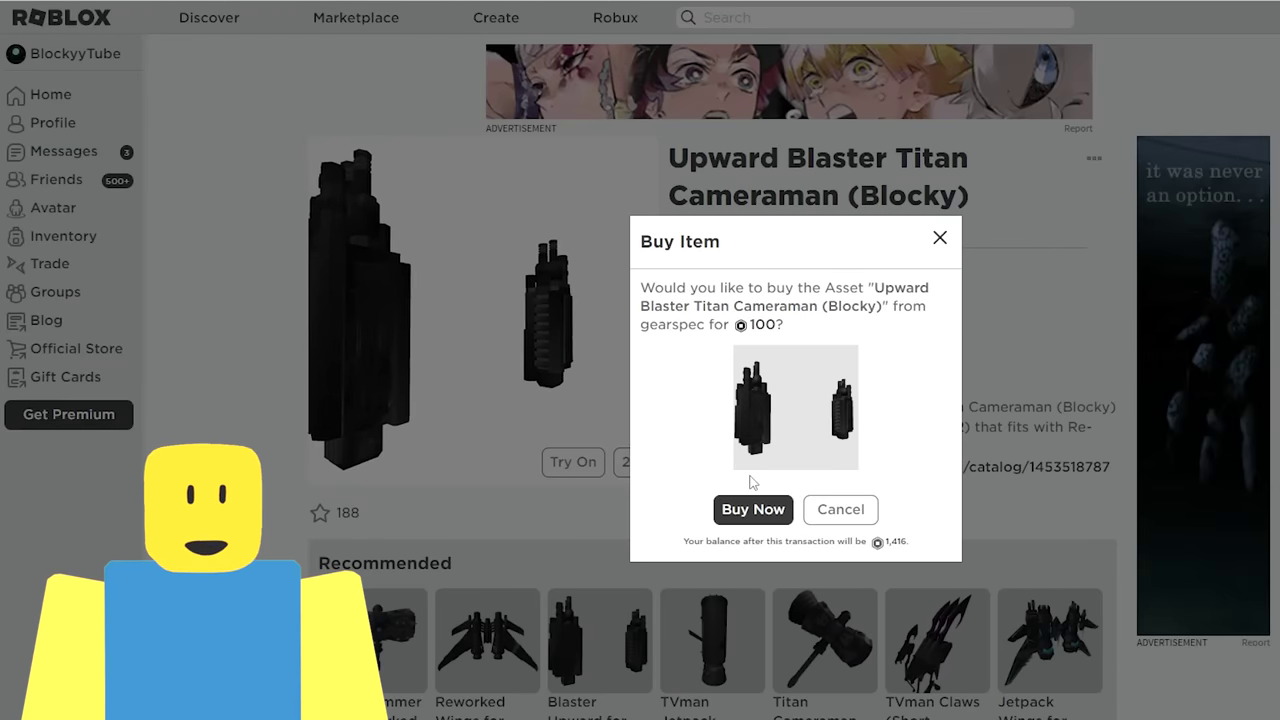
left_click(748, 512)
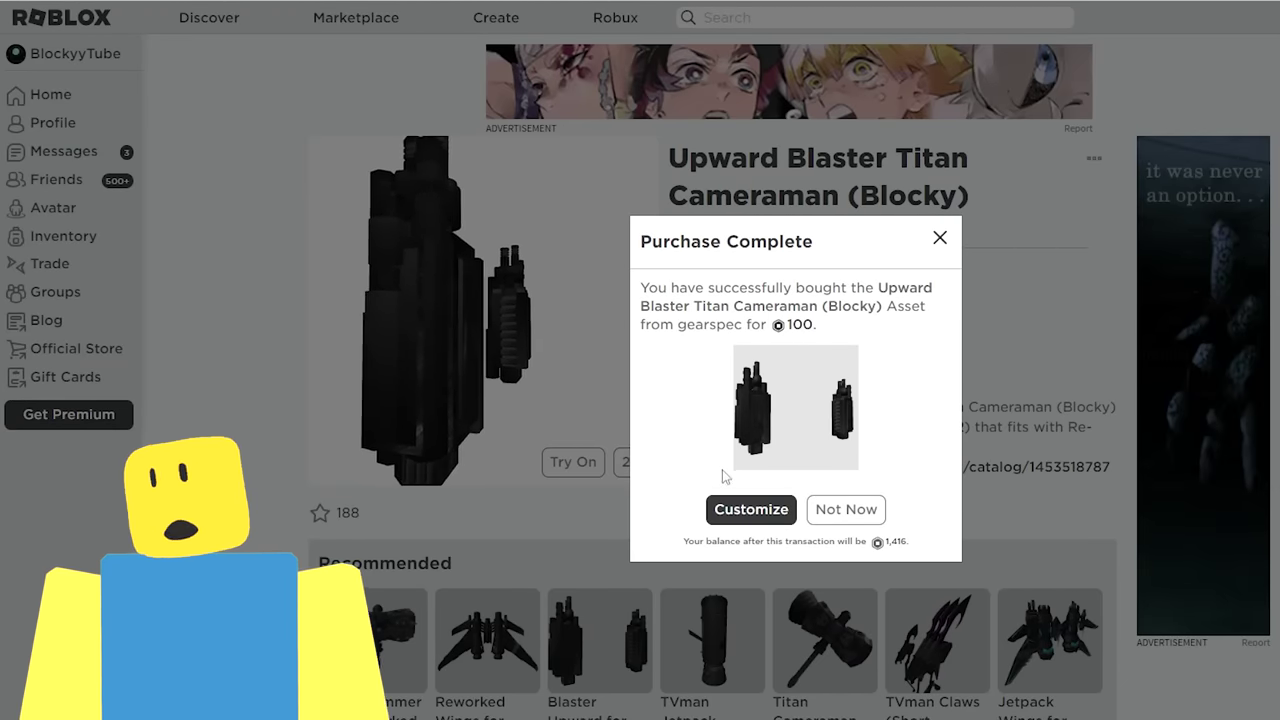
left_click(754, 510)
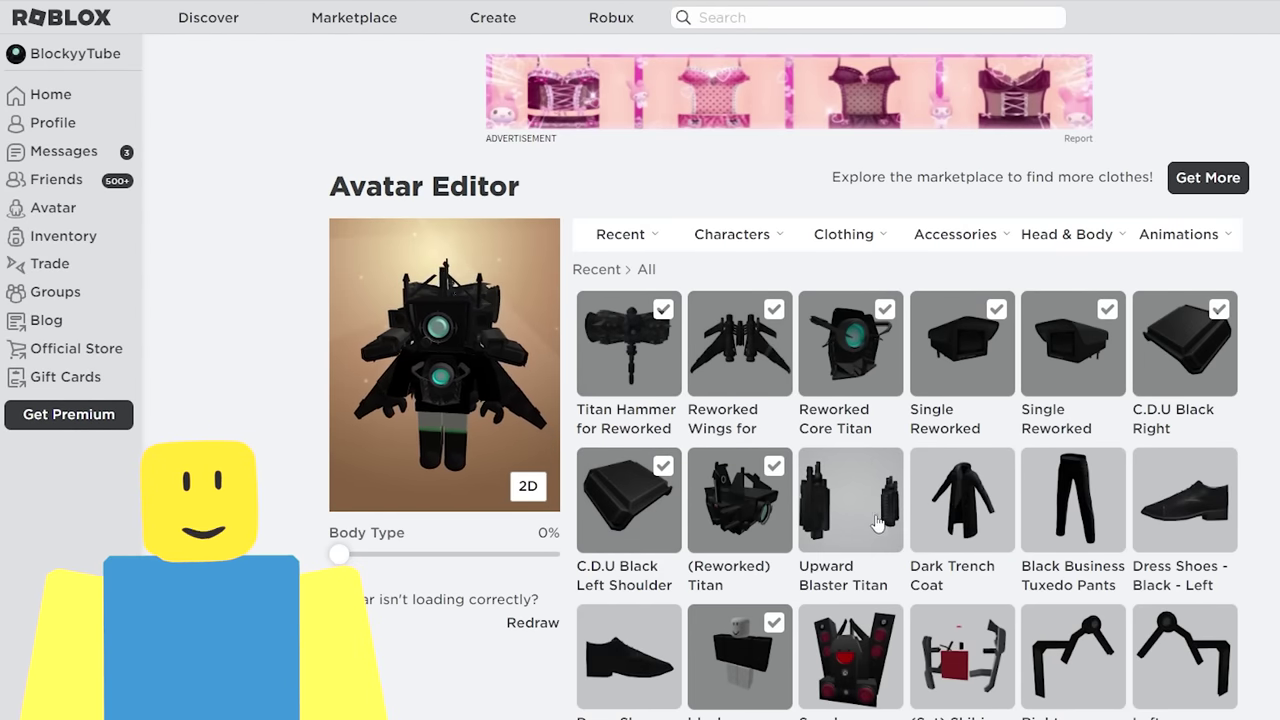
mouse_move(894, 280)
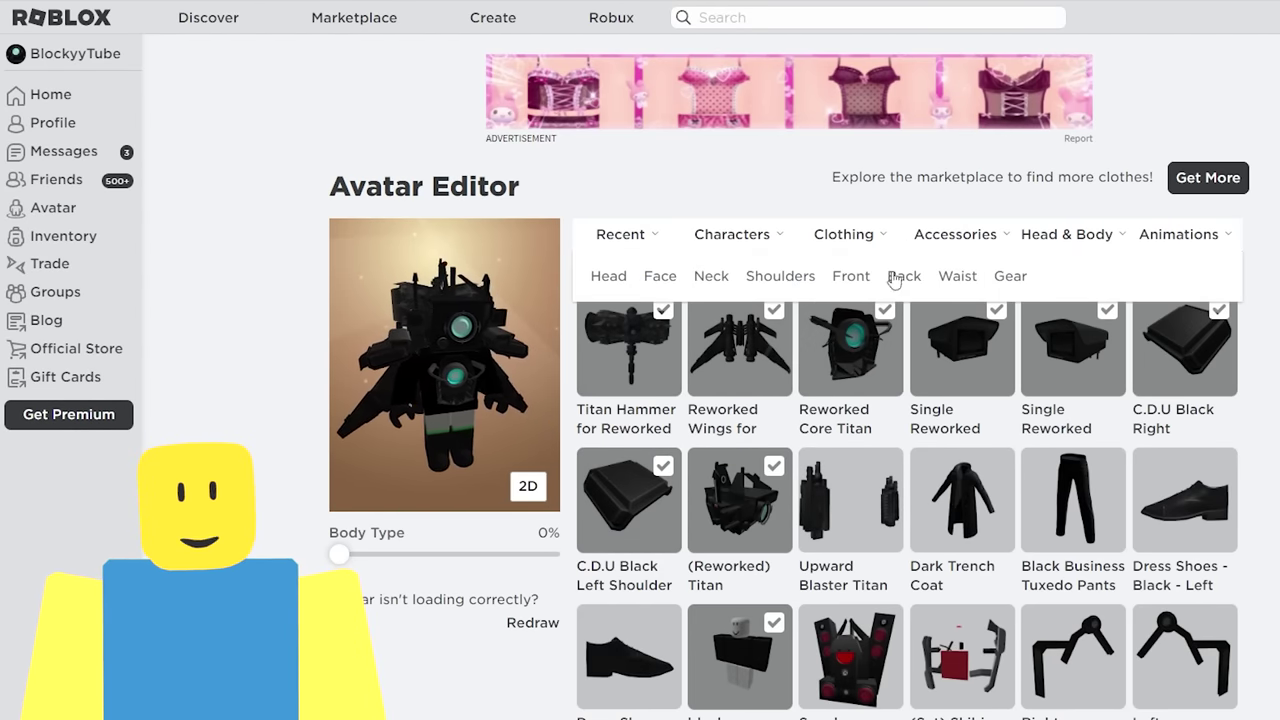
left_click(768, 276)
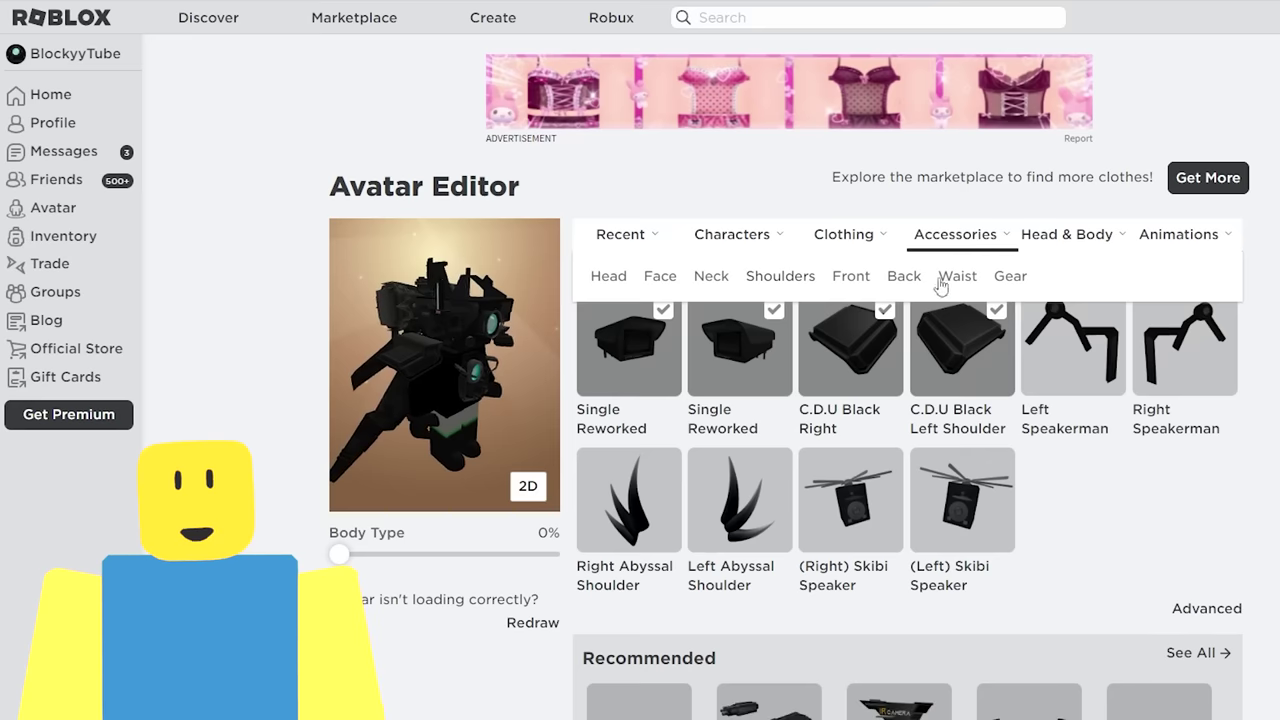
left_click(898, 282)
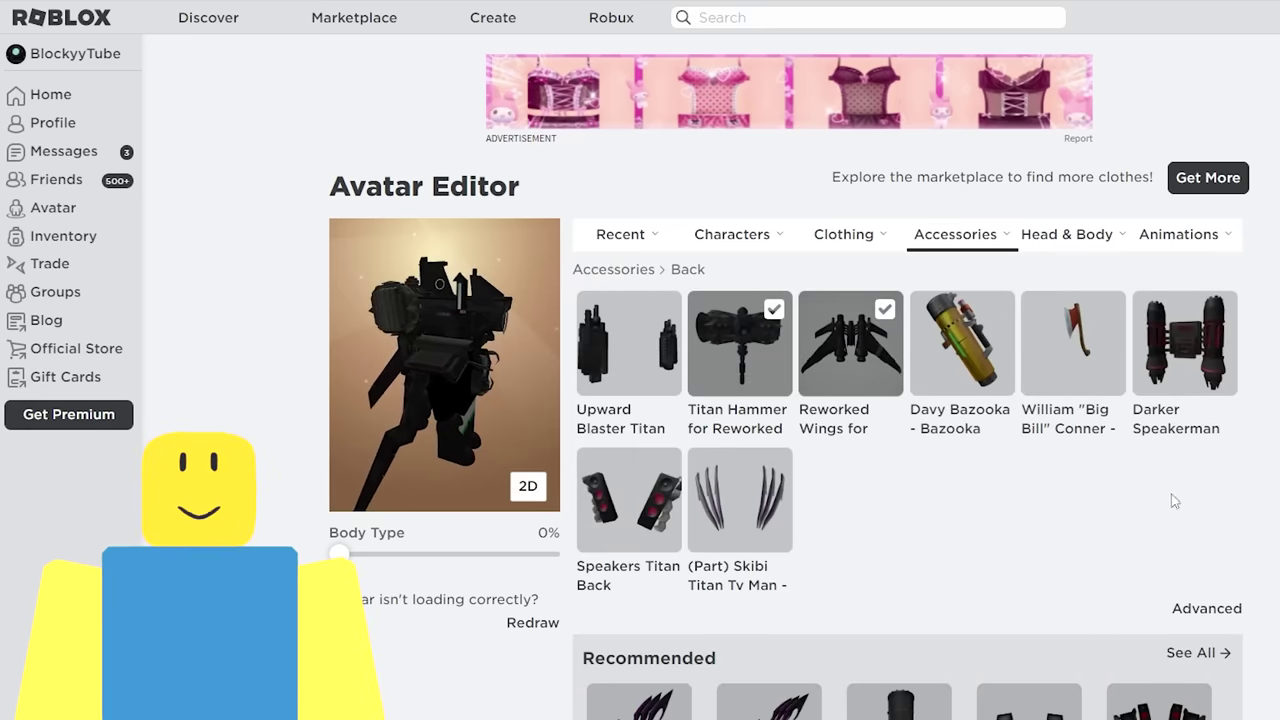
left_click(1180, 608)
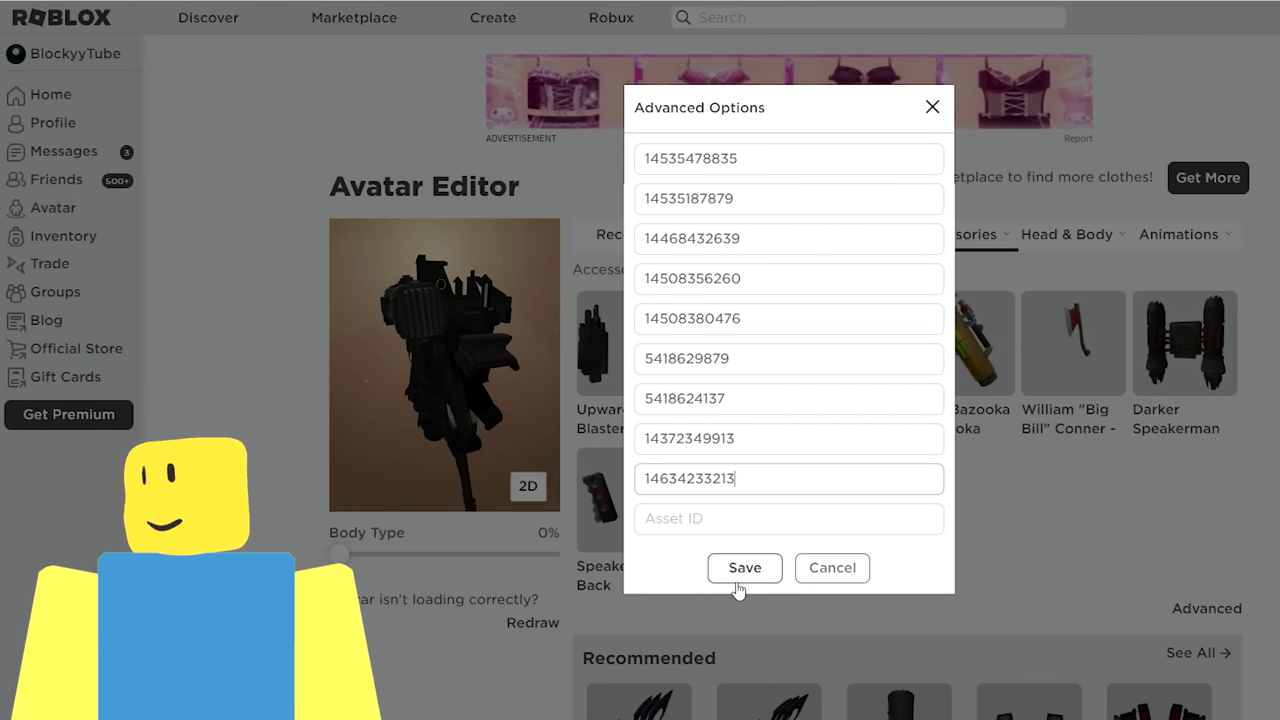
left_click(744, 567)
left_click(743, 440)
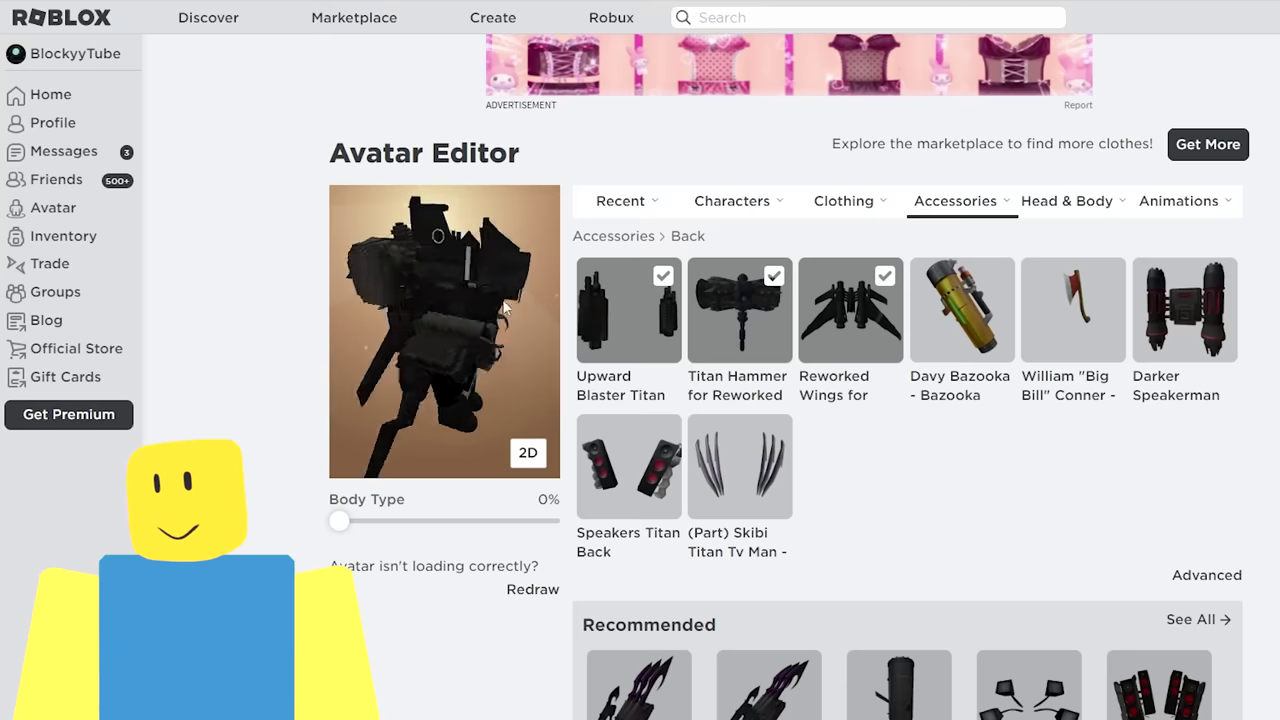
left_click_drag(481, 297, 372, 280)
left_click_drag(502, 268, 394, 270)
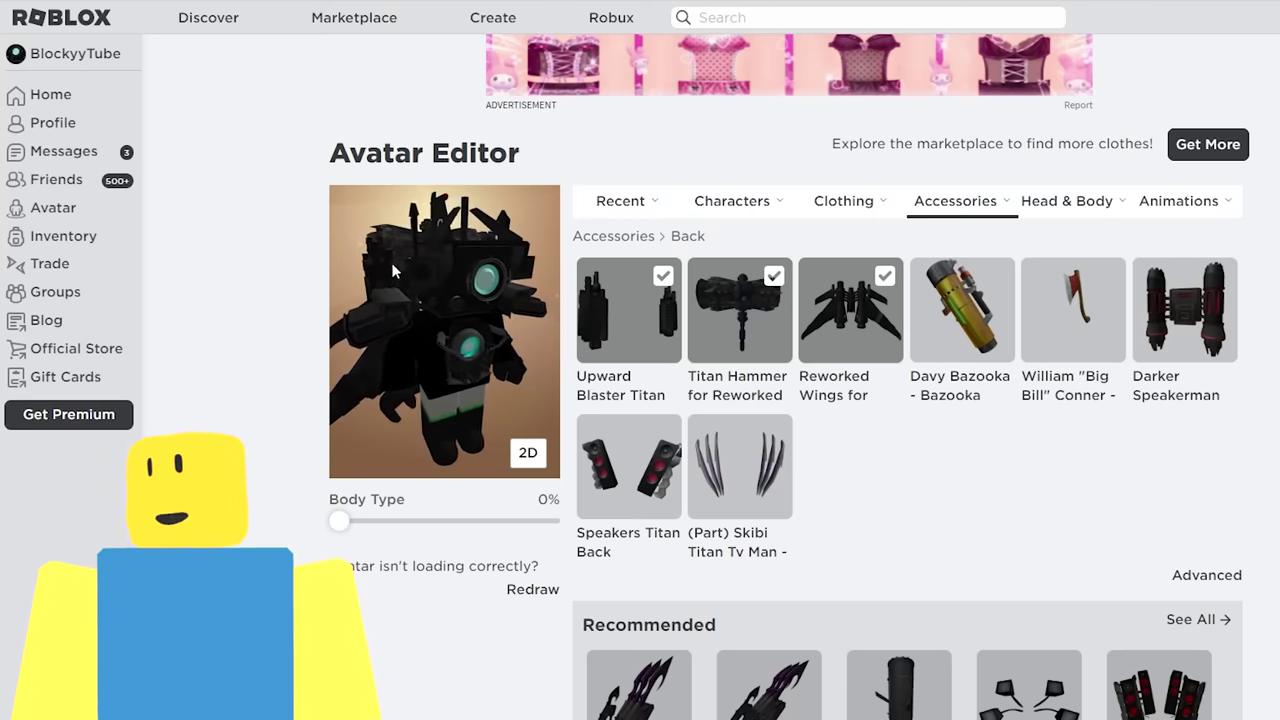
Search the marketplace for "titan cameraman blaster" and open the Titan Cameraman Blaster (Blocky) by gearspec.
left_click(791, 16)
type("titan")
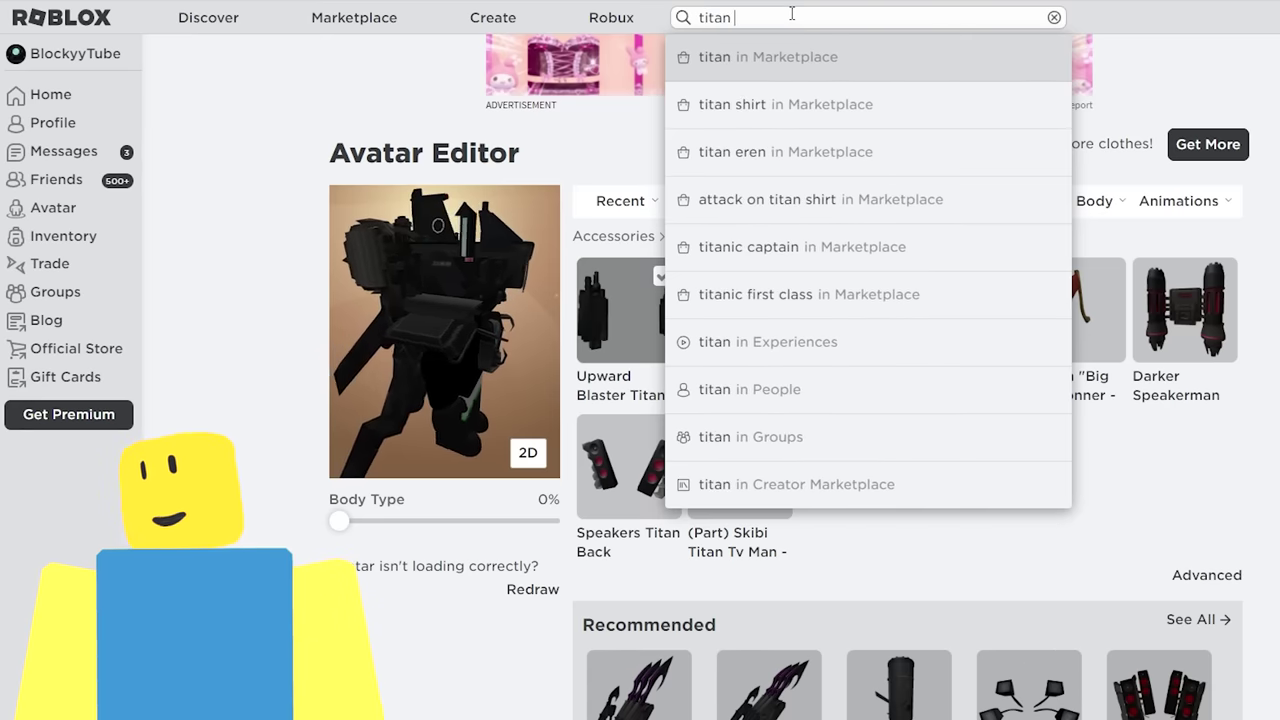
type(" c")
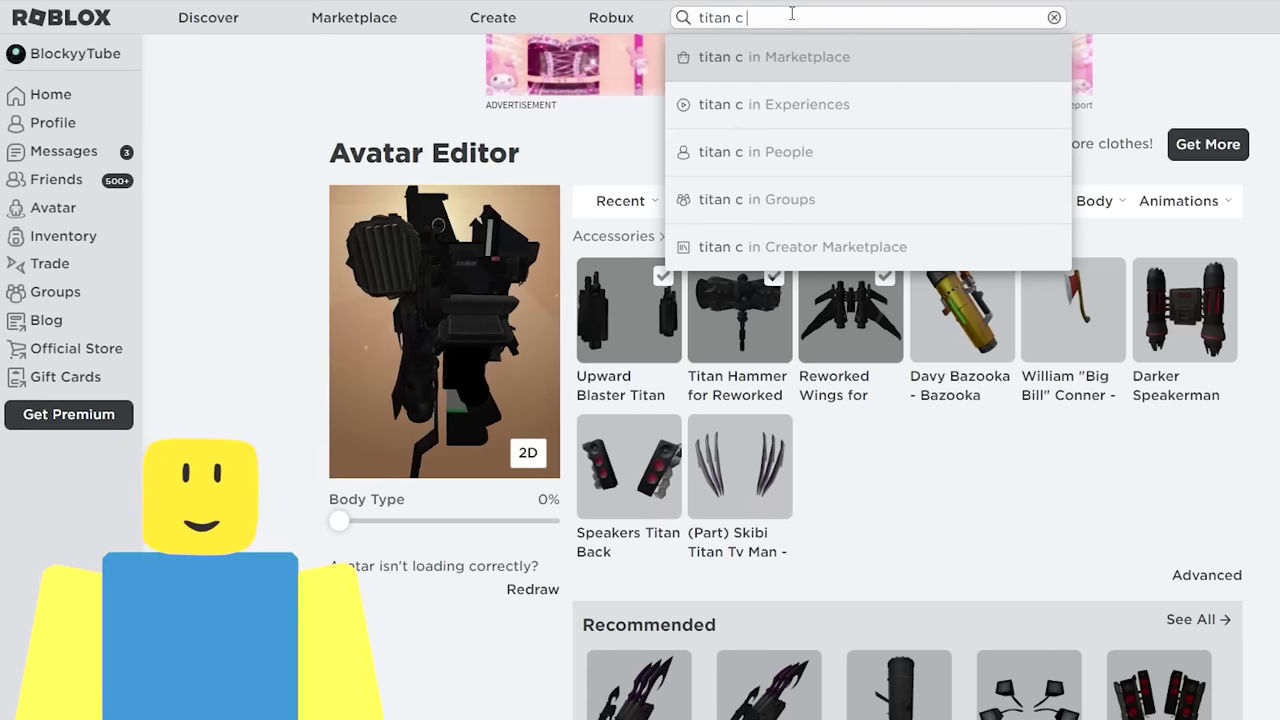
type("ameraman blaster")
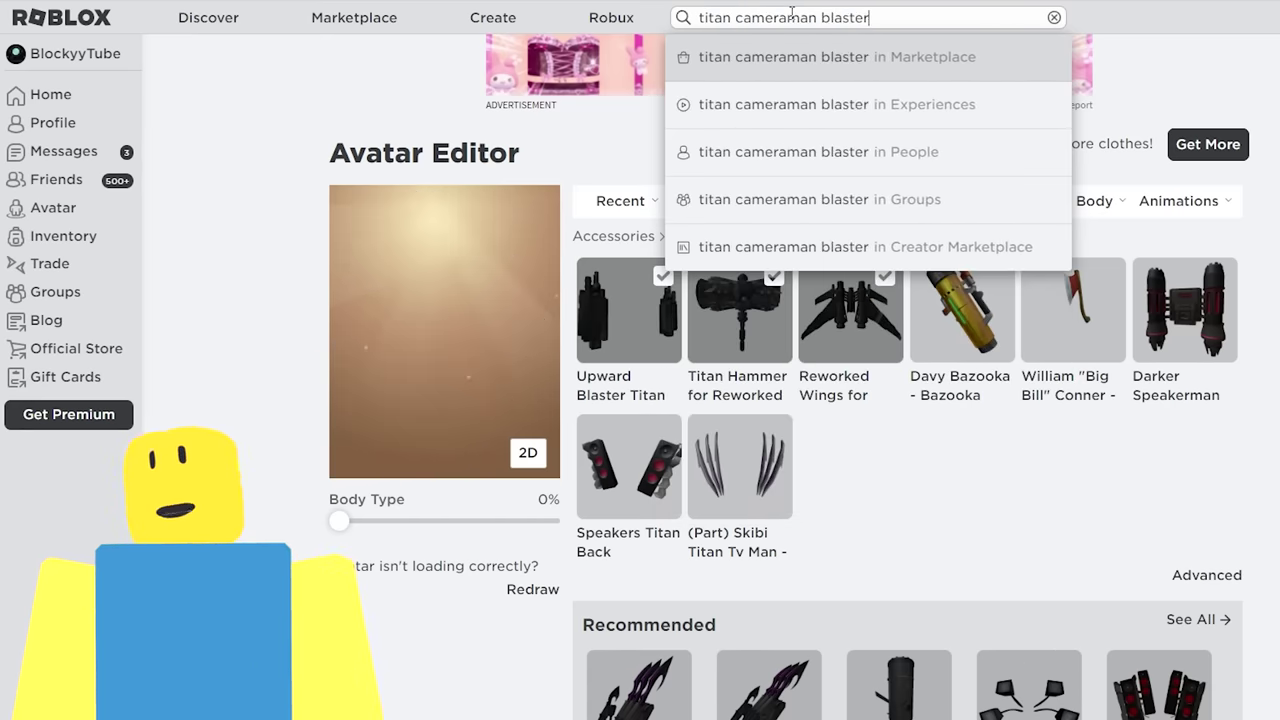
key("Return")
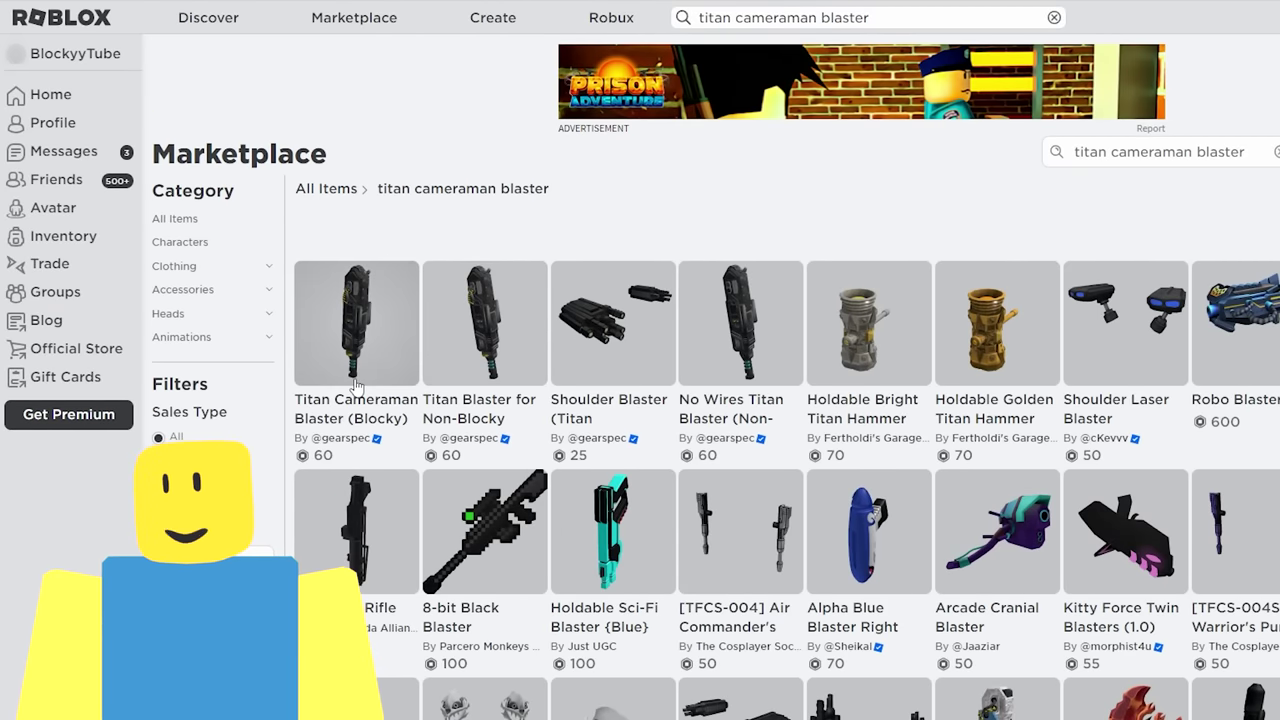
left_click(383, 362)
Buy the Titan Cameraman Blaster (Blocky) for 60 Robux and go on to customize the avatar.
left_click(862, 326)
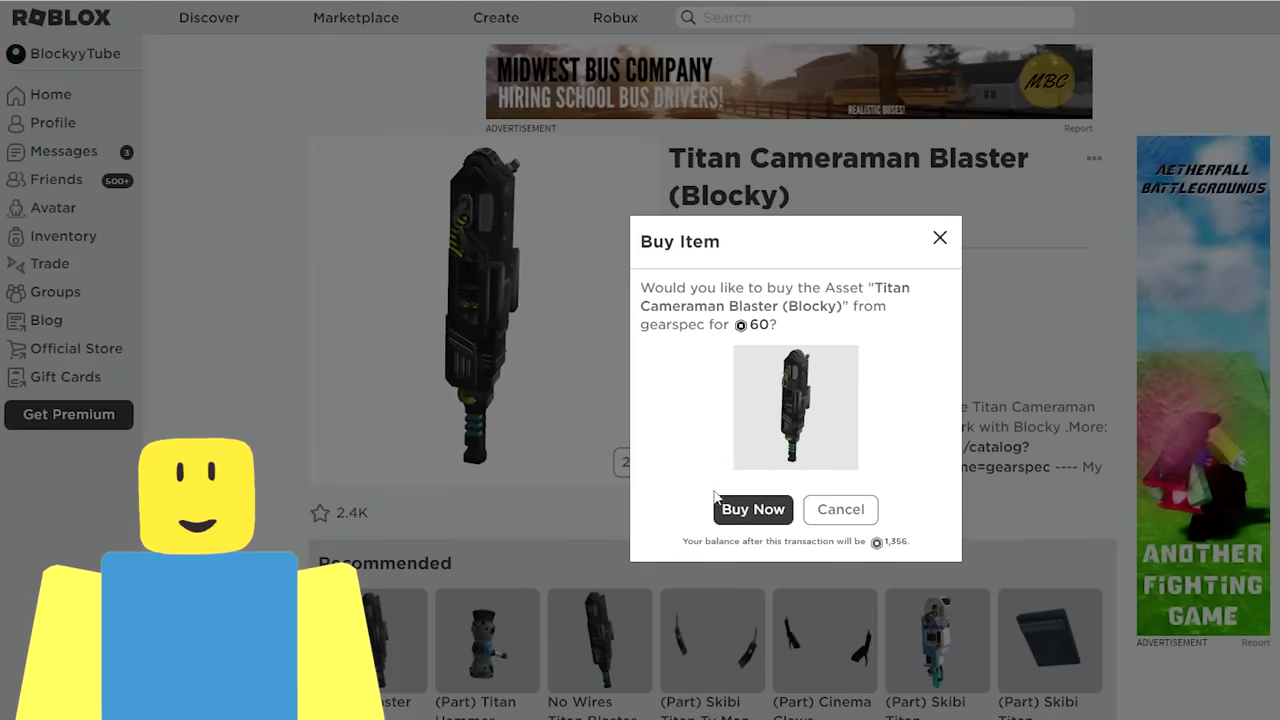
left_click(743, 509)
left_click(743, 507)
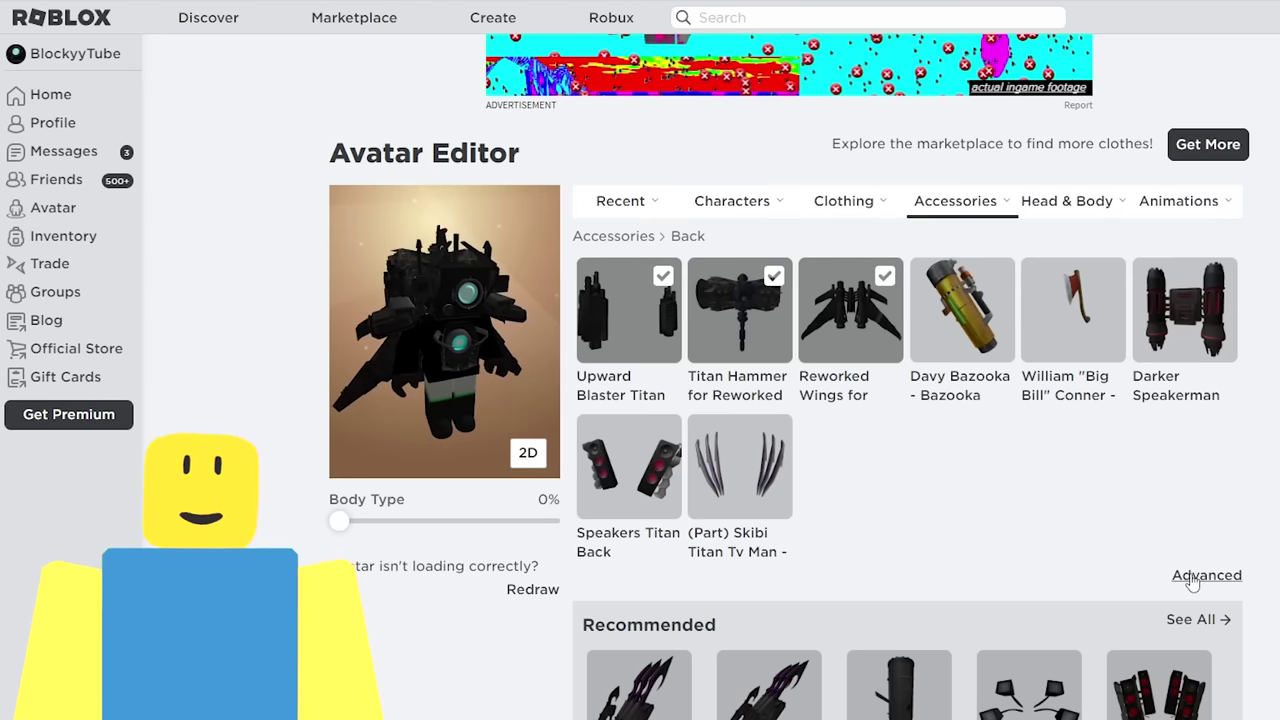
left_click(1190, 574)
left_click(738, 568)
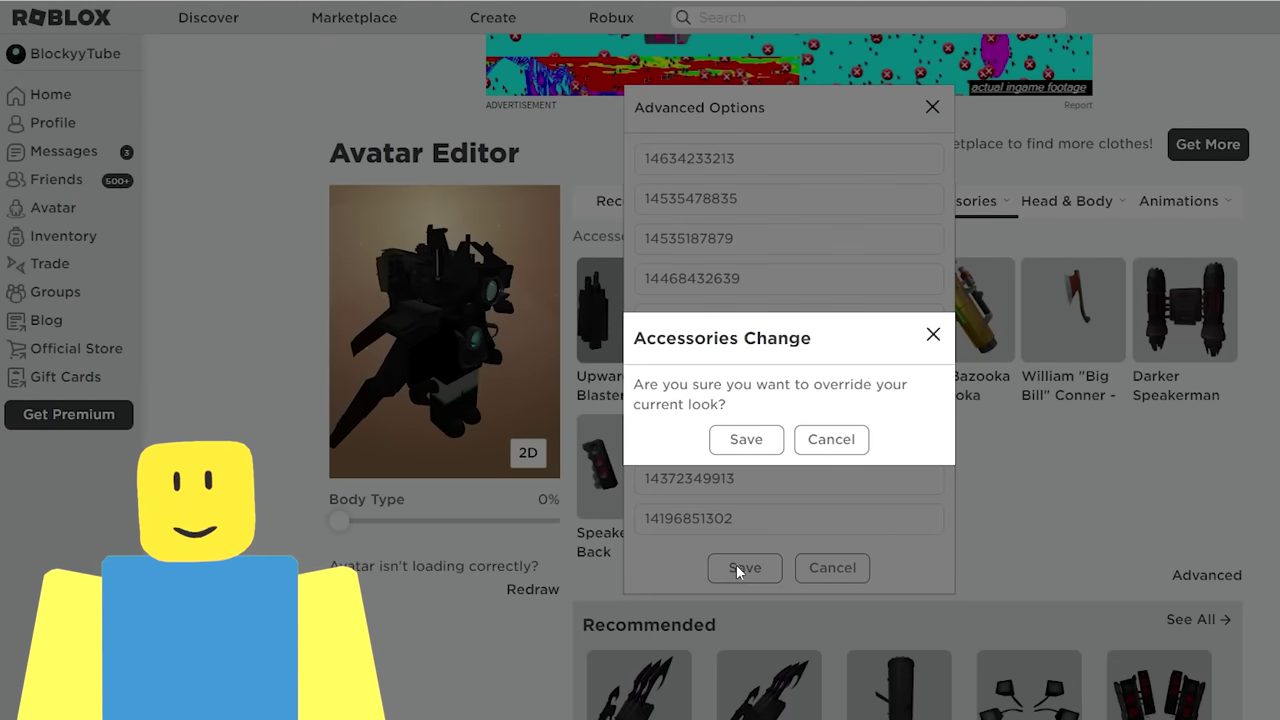
left_click(746, 440)
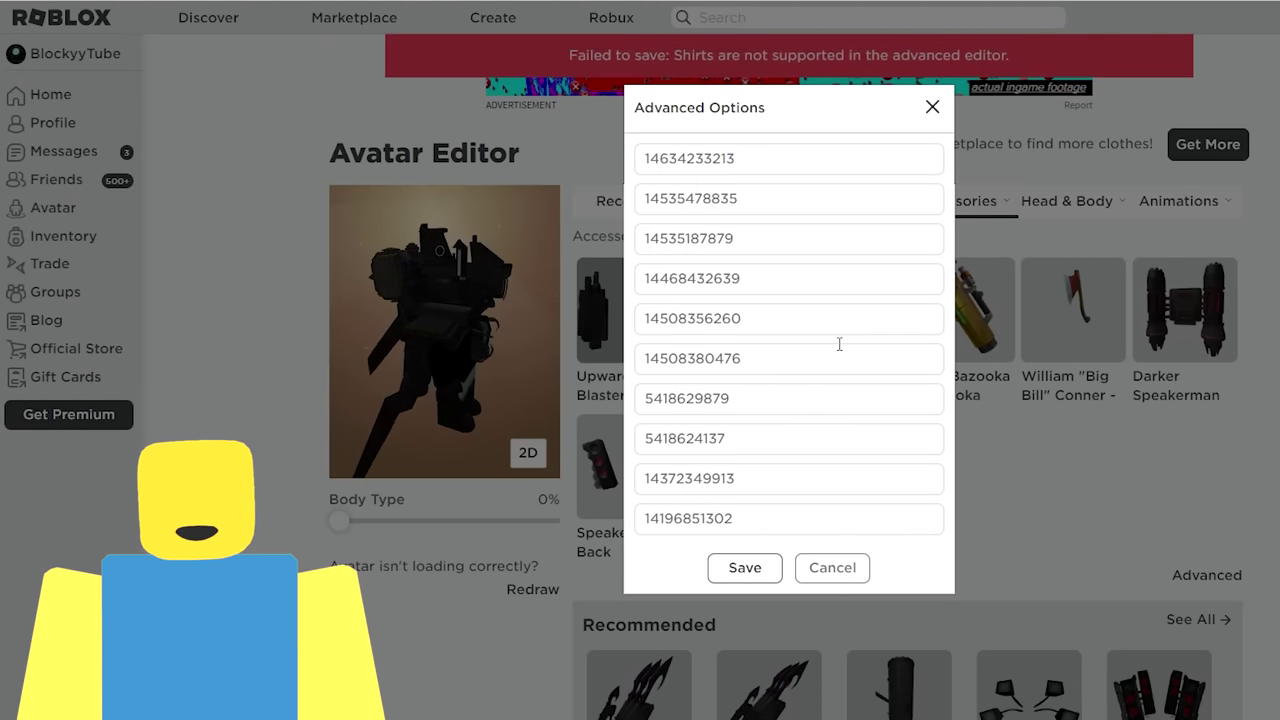
Close the advanced accessory options without saving and rotate the avatar preview to inspect the equipped blaster.
left_click(842, 578)
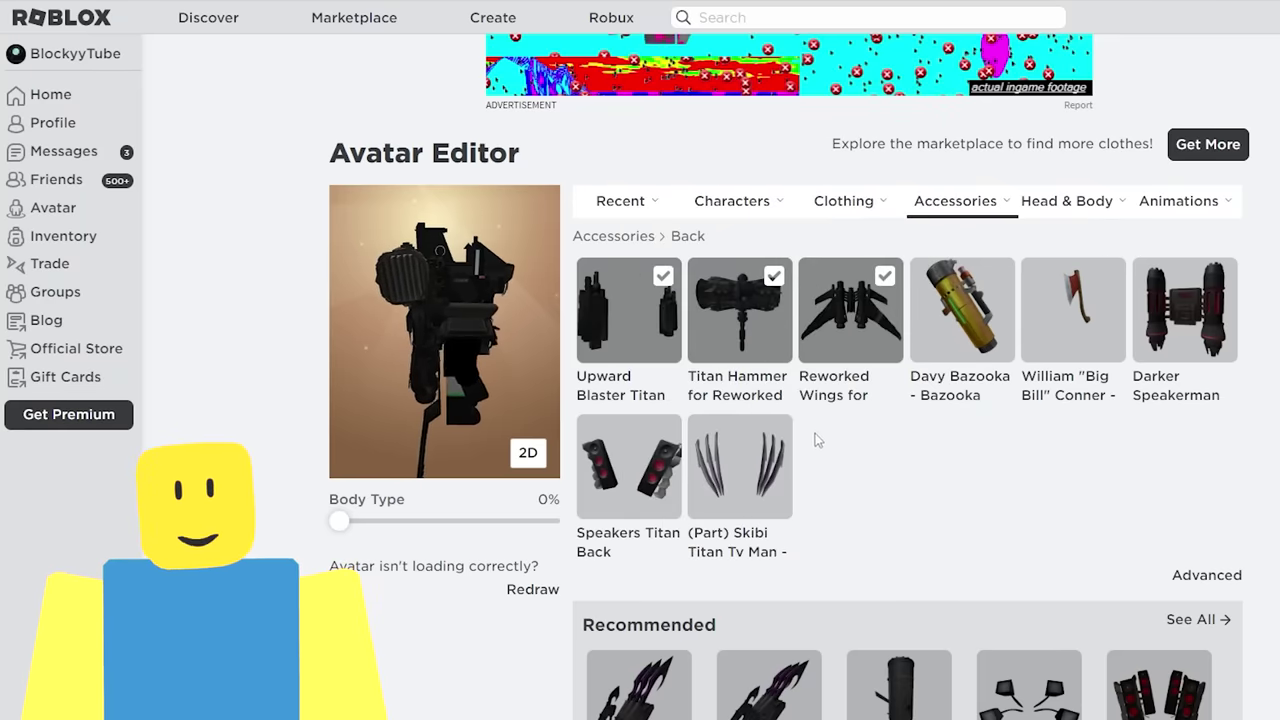
scroll(830, 430, "up", 1)
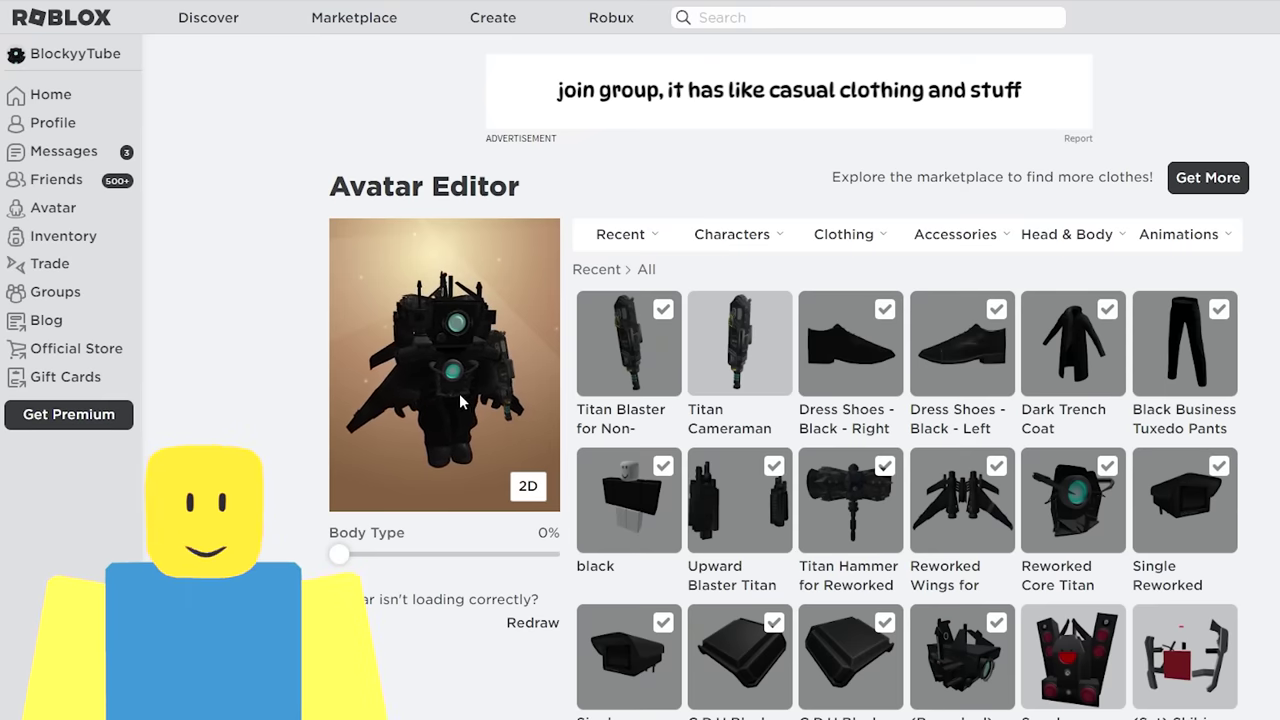
left_click_drag(458, 392, 492, 365)
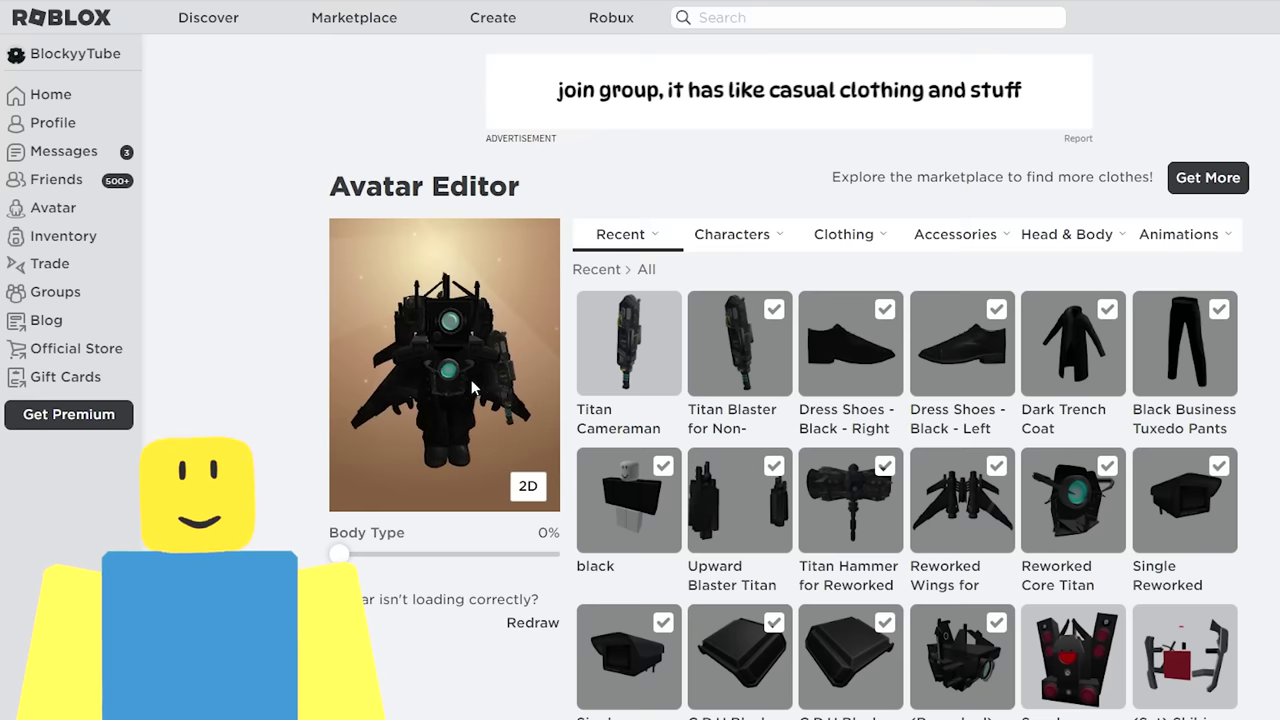
left_click_drag(470, 388, 507, 403)
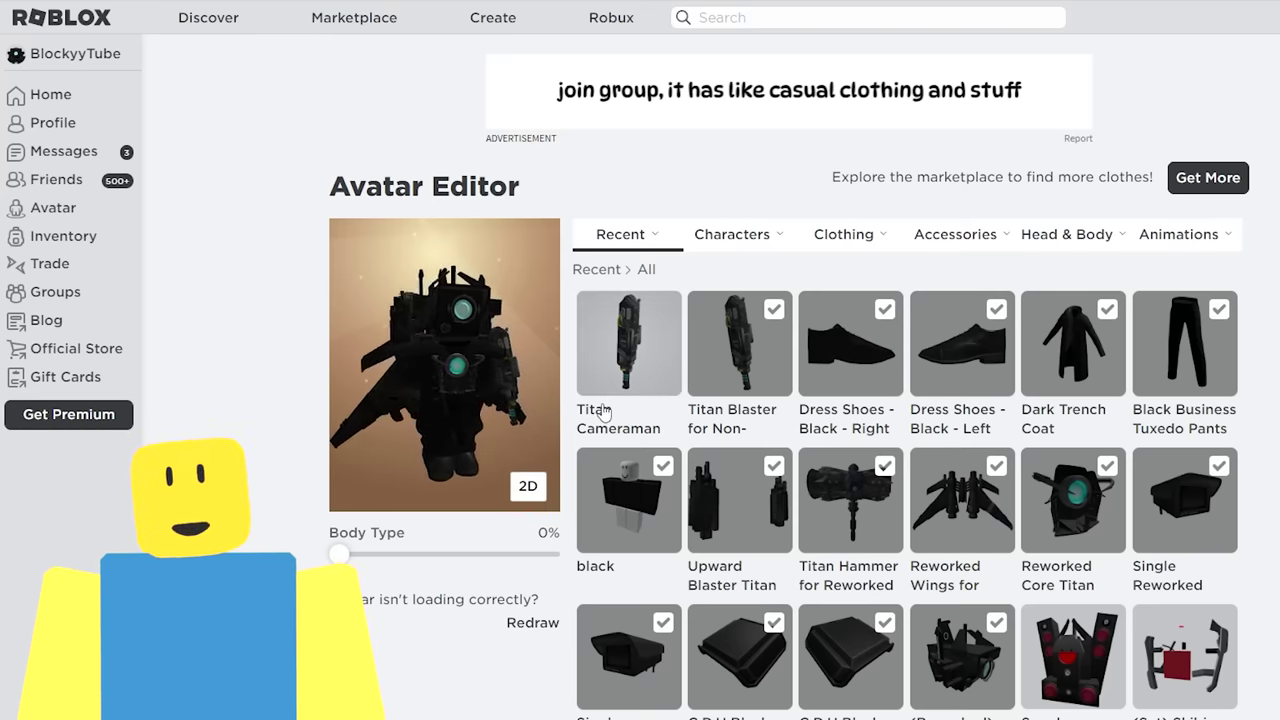
Try the Titan Cameraman blaster on the avatar for comparison and switch back to the Titan Blaster for Non-Blocky.
left_click(608, 372)
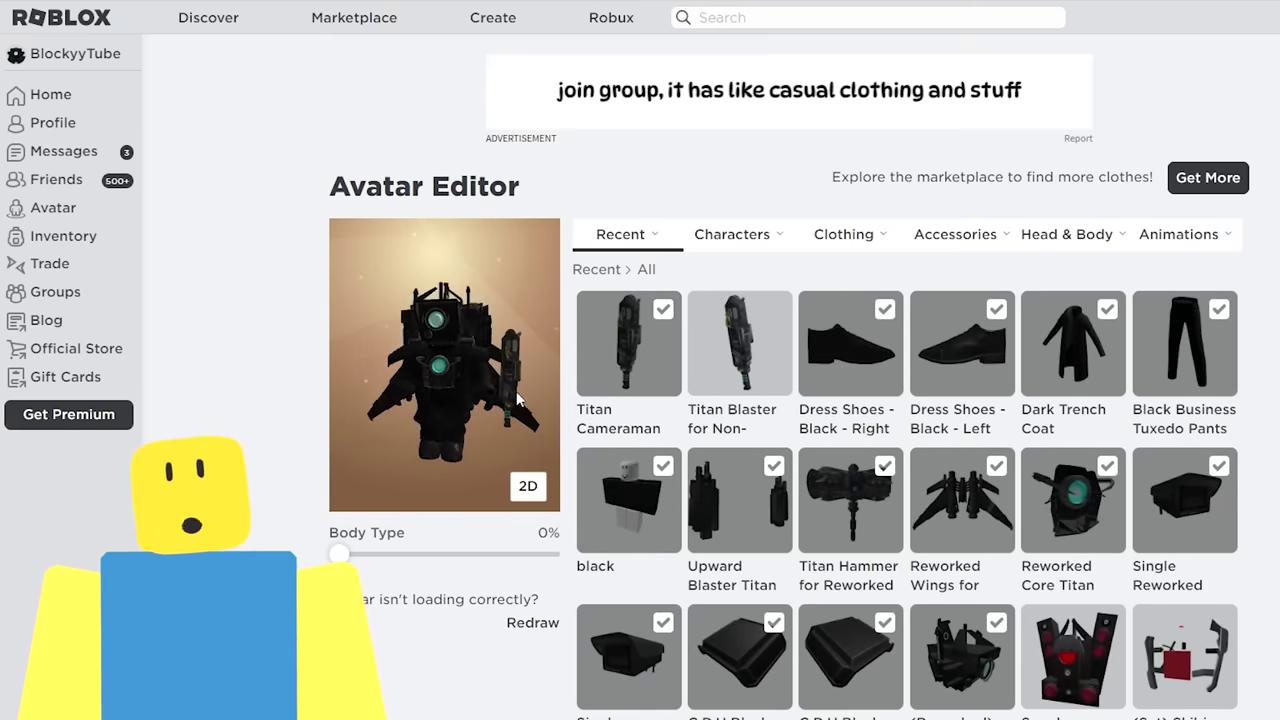
left_click(726, 377)
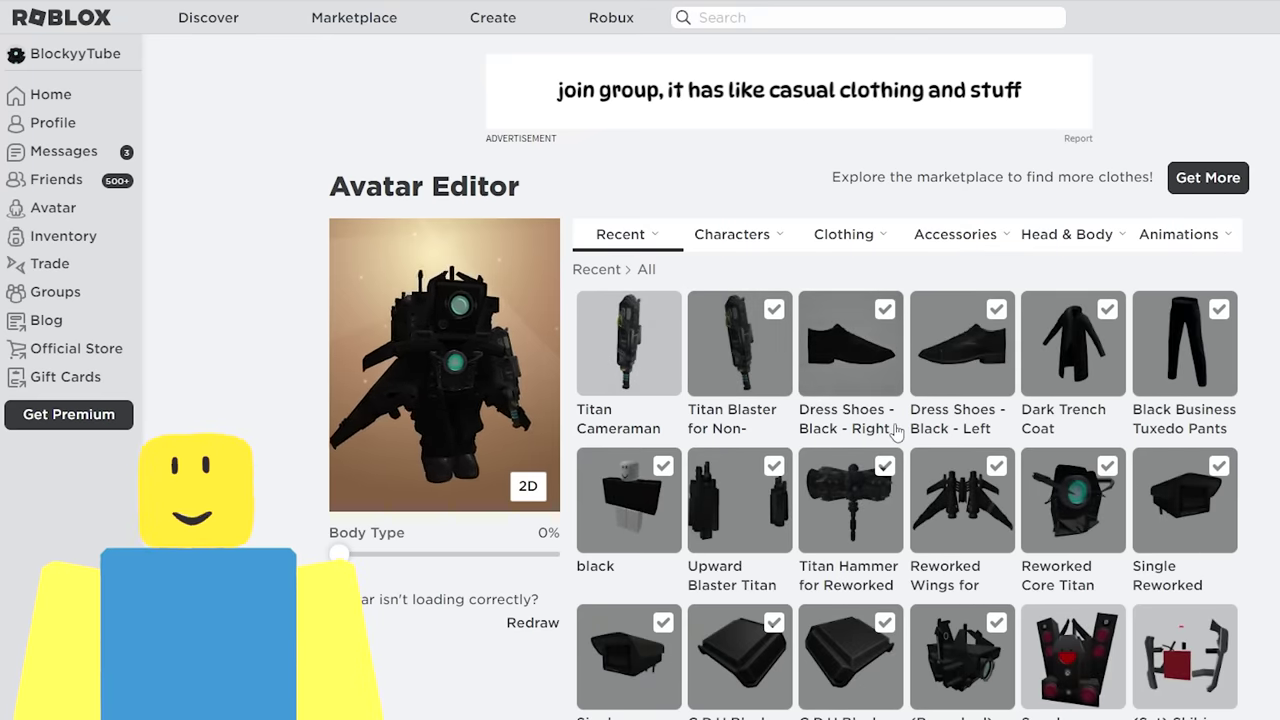
left_click_drag(446, 406, 914, 381)
scroll(914, 381, "down", 1)
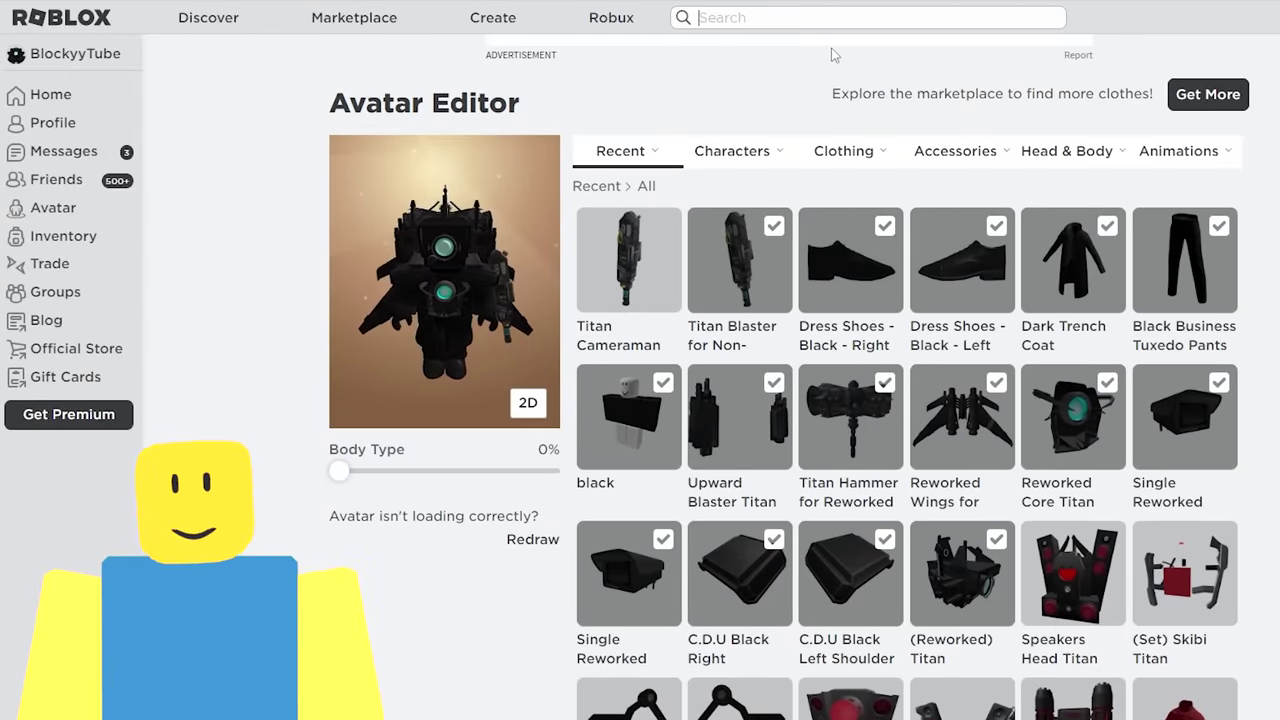
Search the marketplace for "zombie", open the Zombie bundle by Roblox and go on to customize the avatar.
type("zombie")
key("Return")
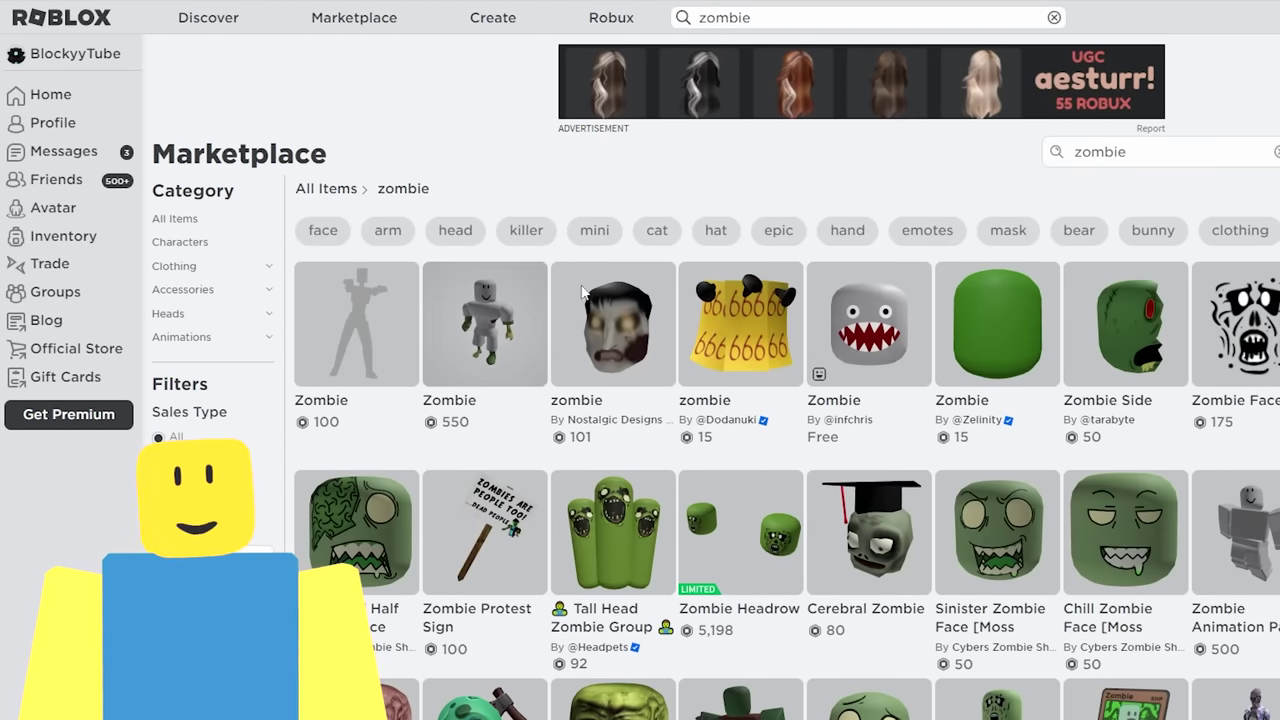
left_click(515, 350)
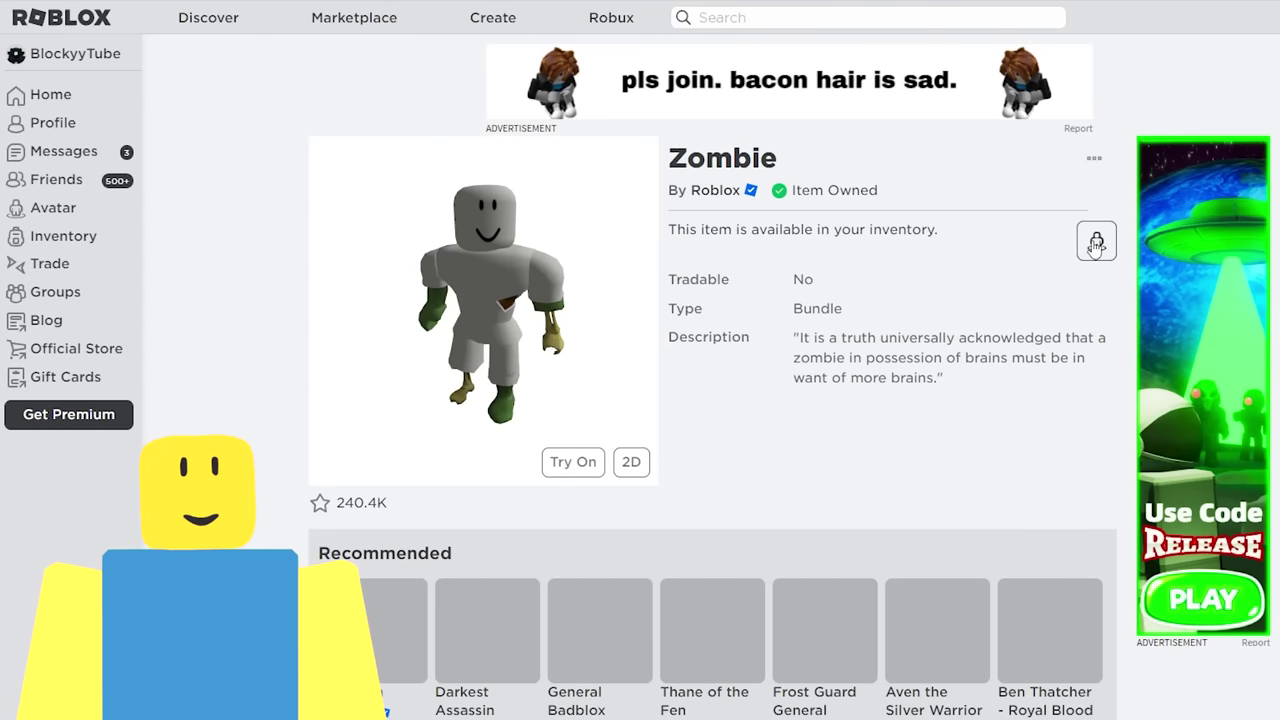
left_click(1096, 244)
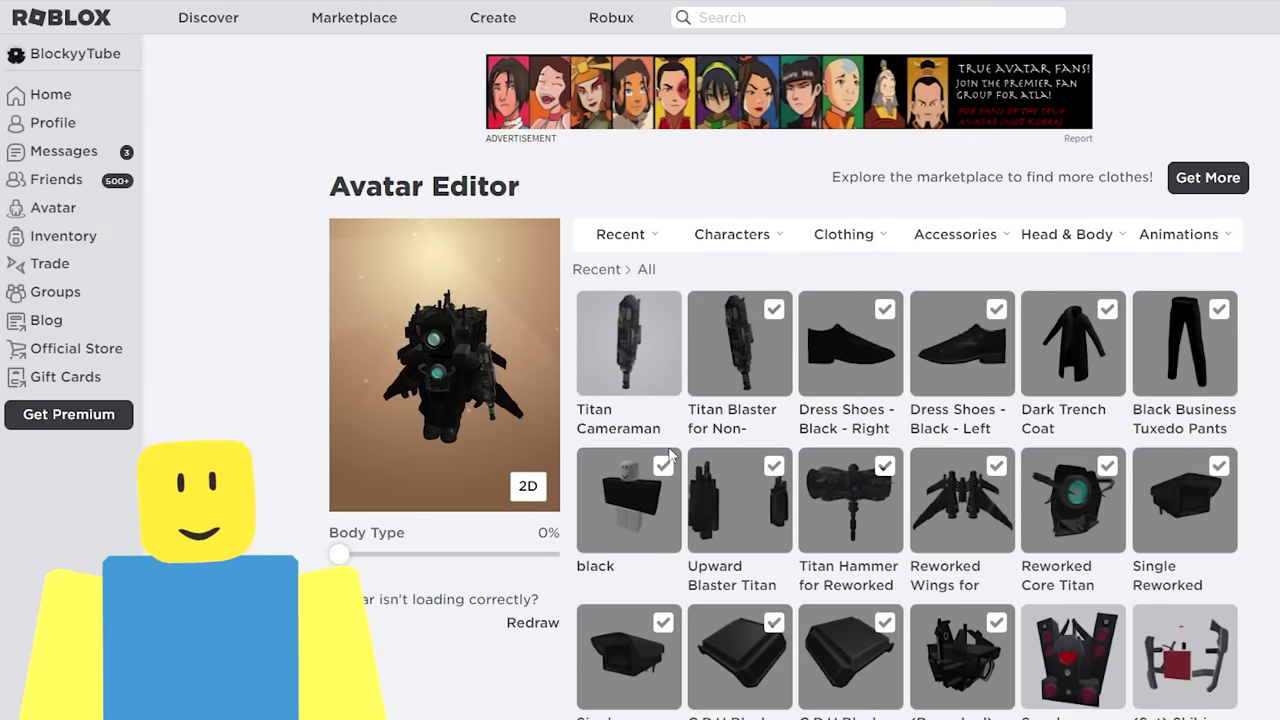
Equip the Zombie Torso from the recent items in place of the Man Torso.
scroll(787, 437, "down", 2)
scroll(787, 437, "down", 9)
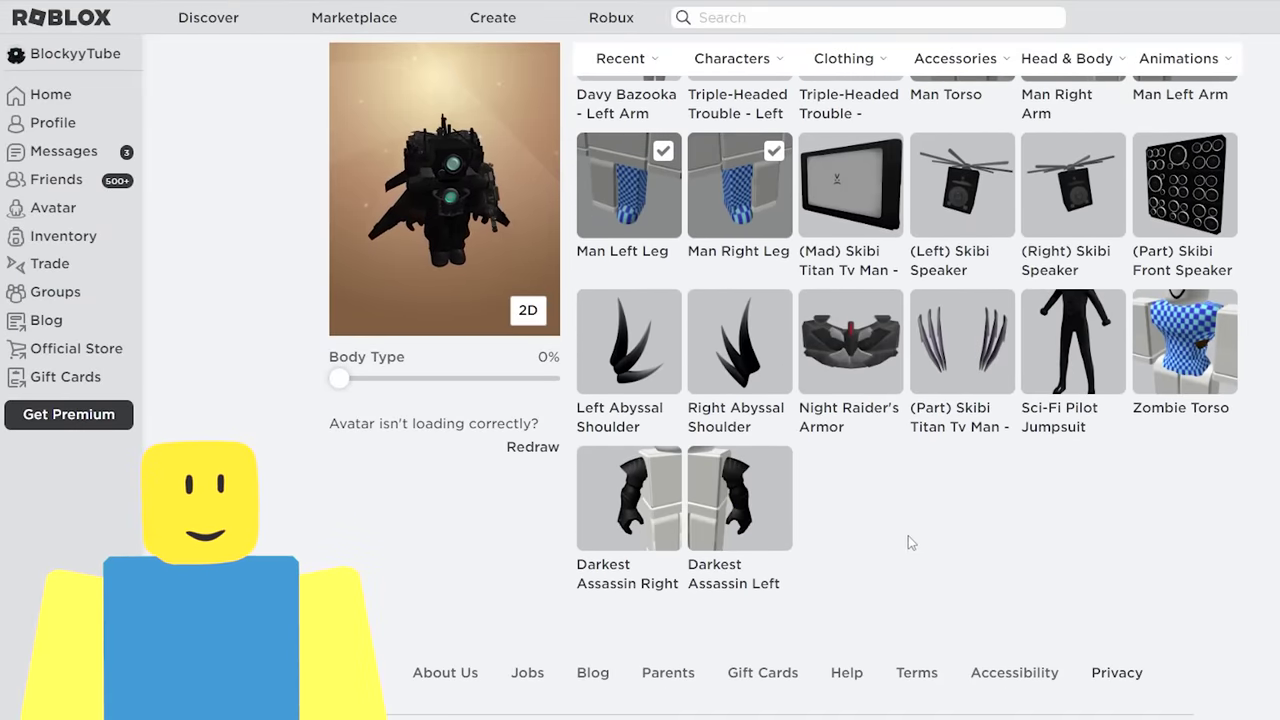
scroll(908, 535, "up", 6)
scroll(924, 372, "down", 5)
left_click(1160, 470)
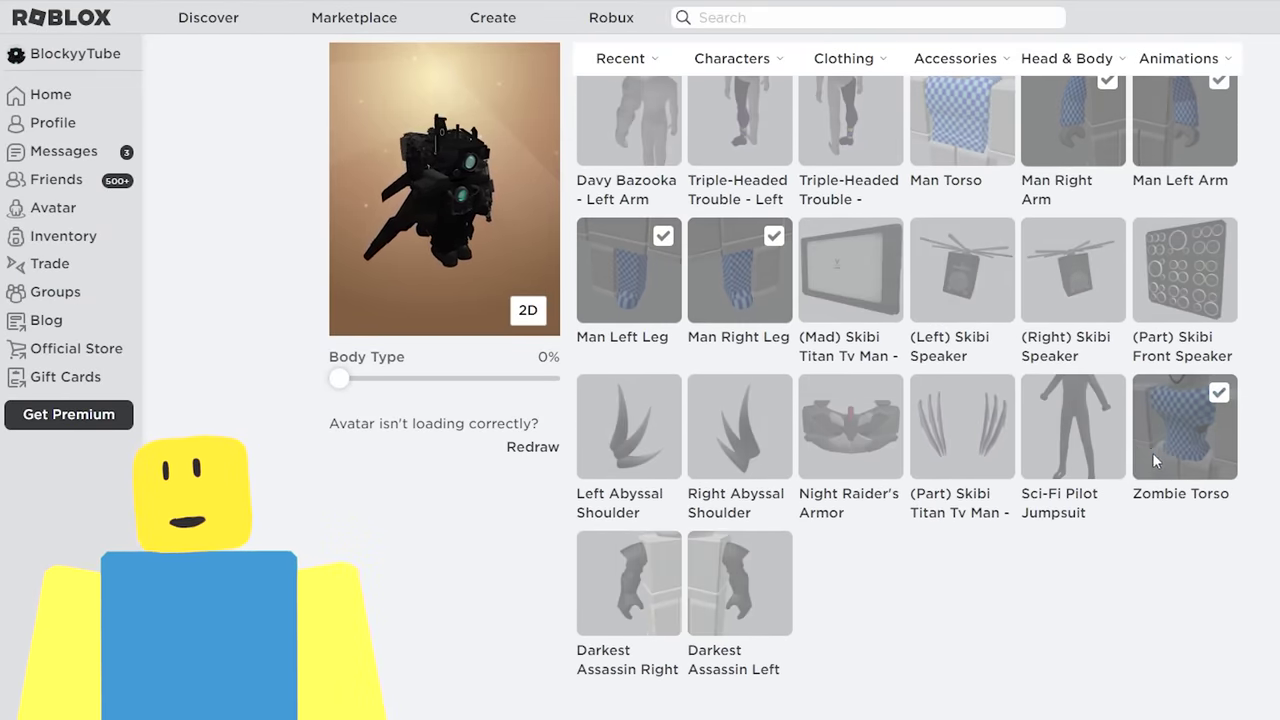
scroll(1149, 451, "up", 5)
scroll(1008, 444, "up", 4)
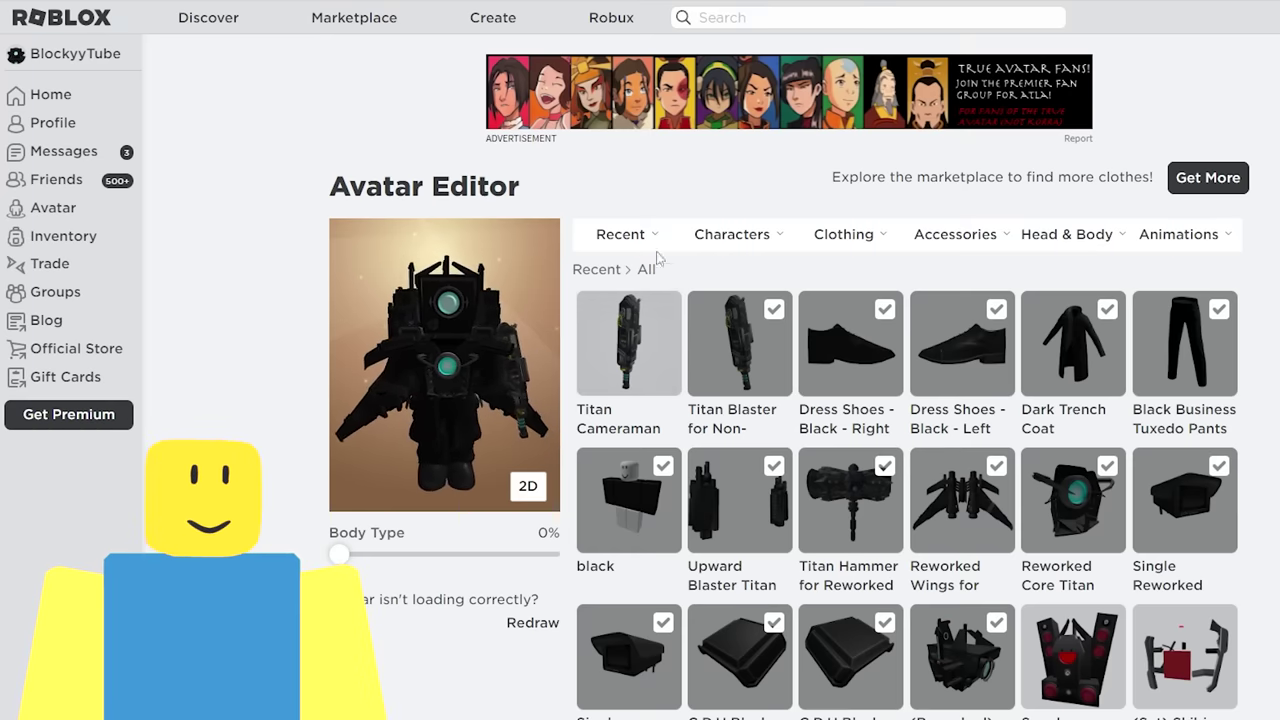
Search the marketplace for "davy bazooka" and open the Davy Bazooka bundle priced at 250 Robux.
left_click(749, 16)
type("da")
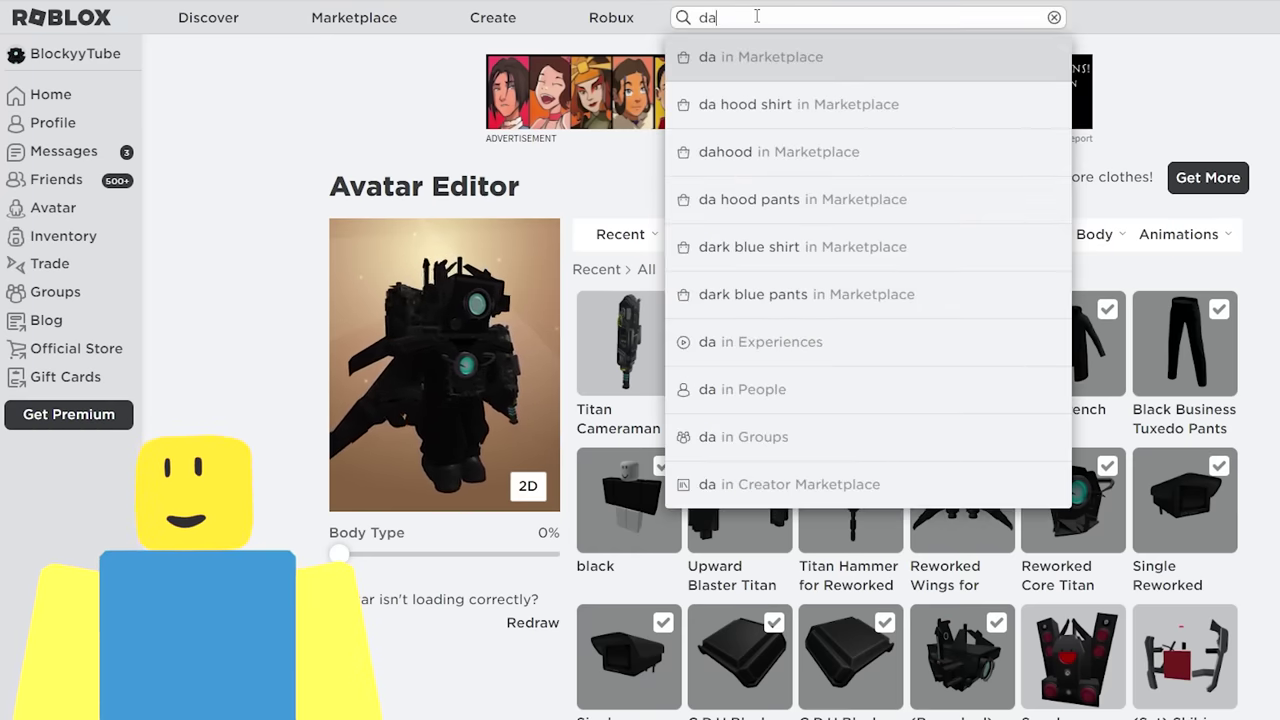
type("vy bazooka")
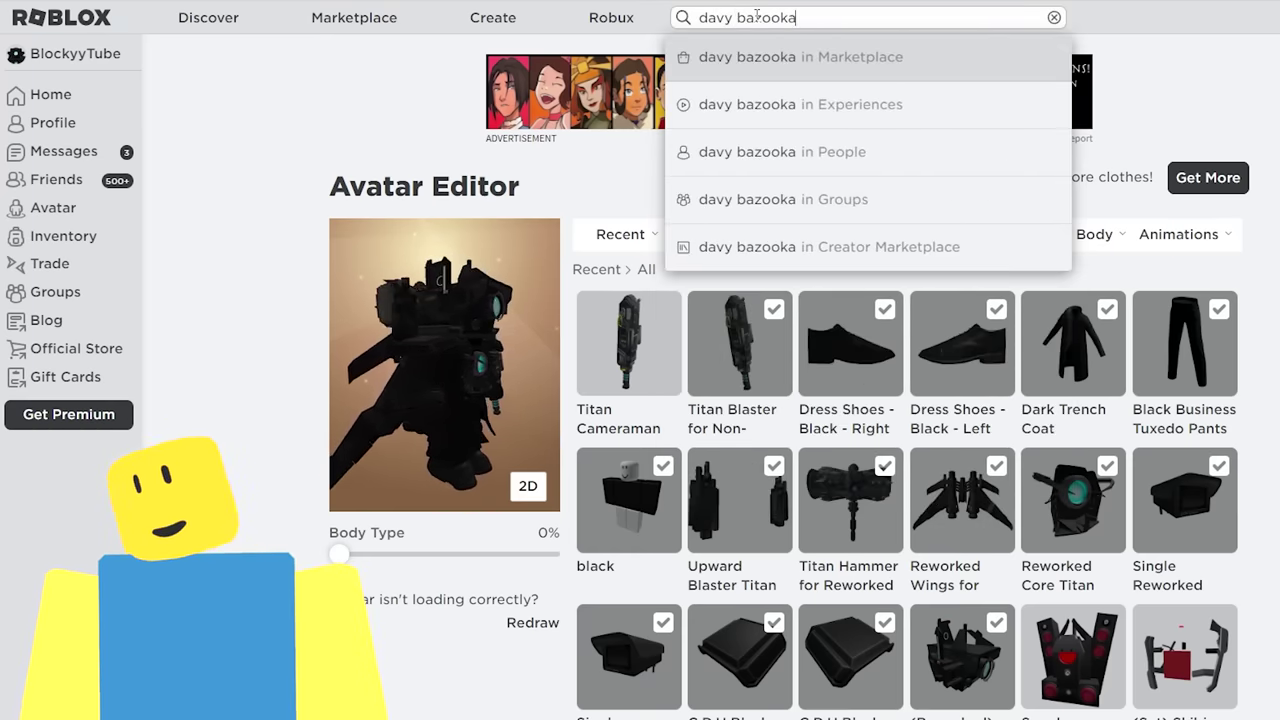
left_click(730, 112)
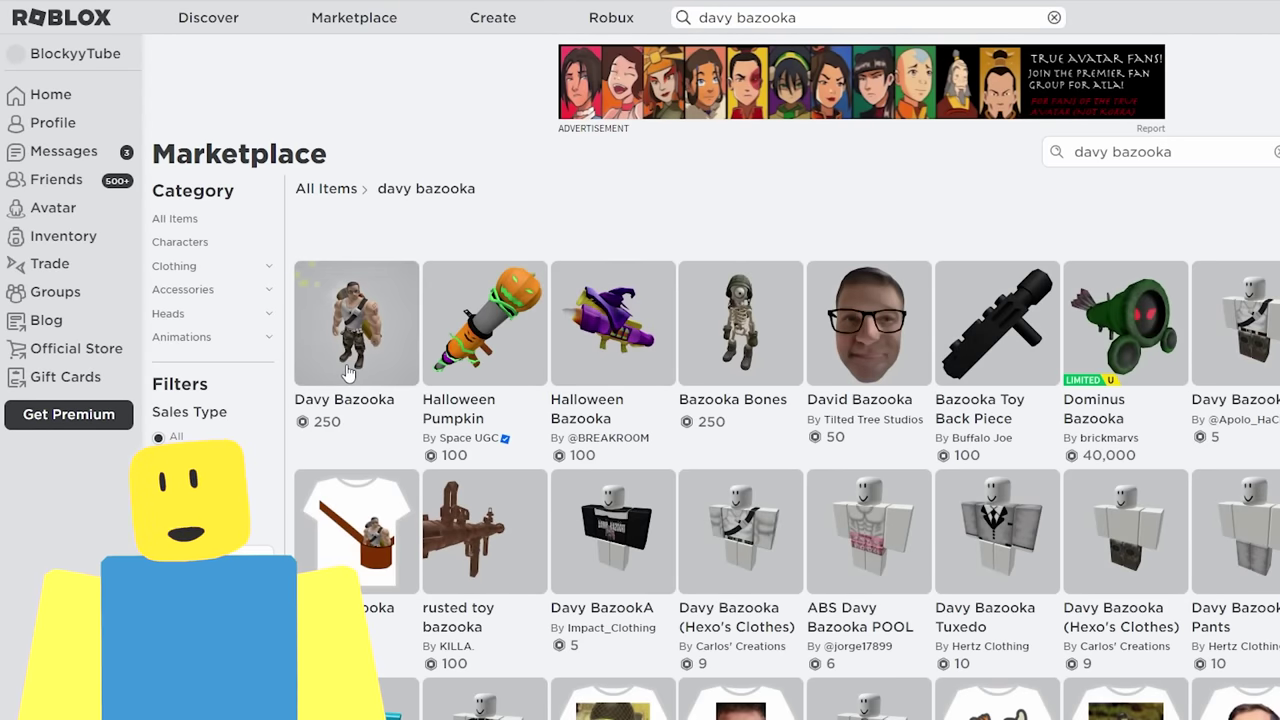
left_click(387, 272)
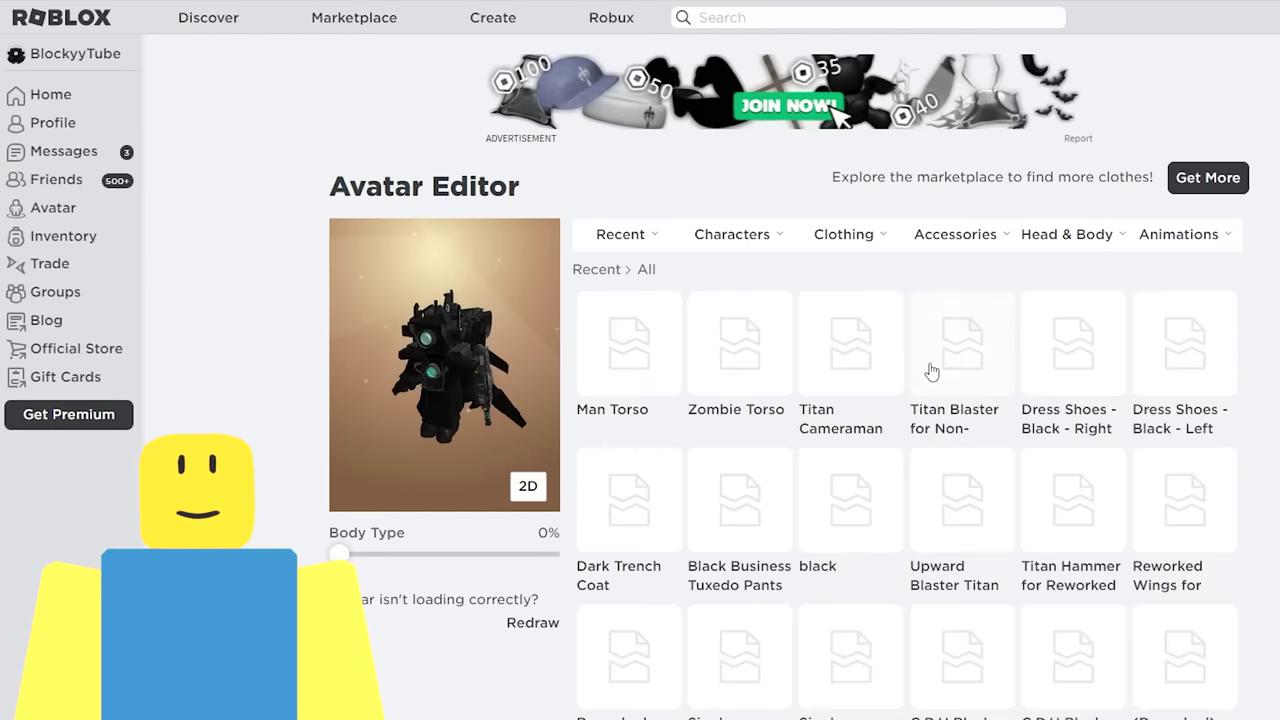
Equip the Davy Bazooka left arm and right arm from the recent items.
scroll(929, 366, "down", 10)
scroll(1093, 433, "down", 3)
scroll(837, 591, "up", 4)
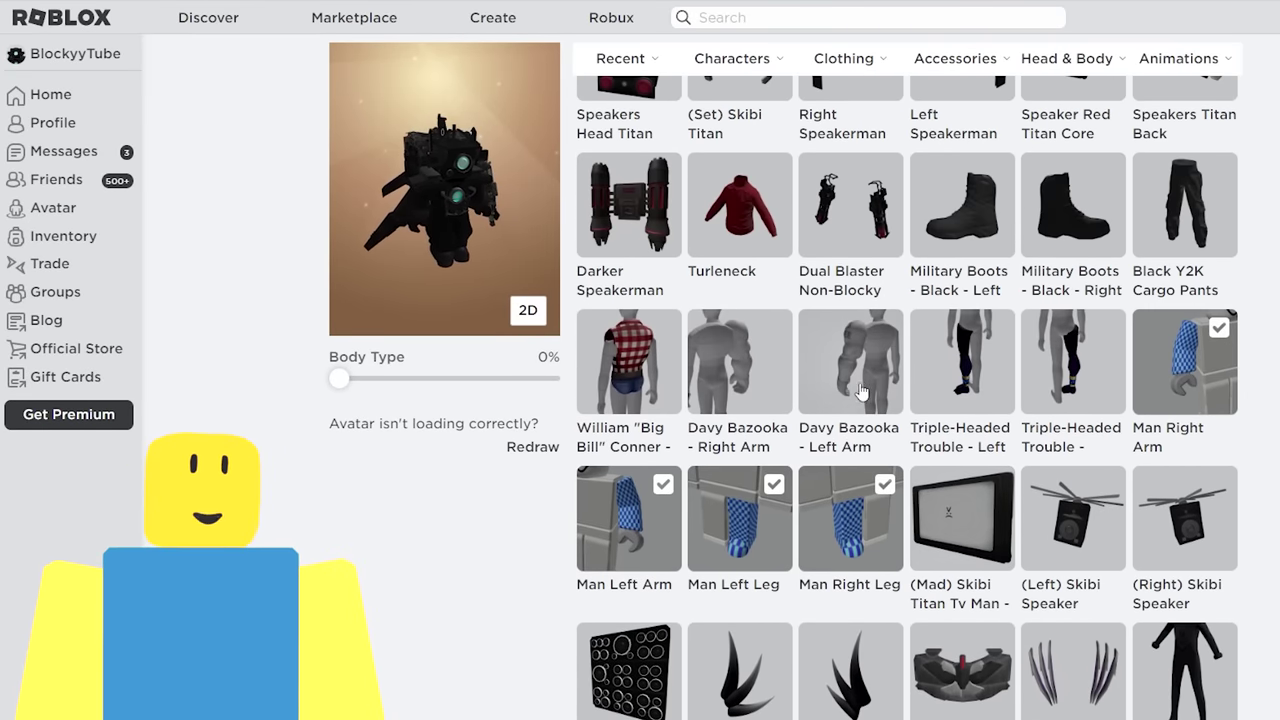
left_click(843, 388)
left_click(721, 376)
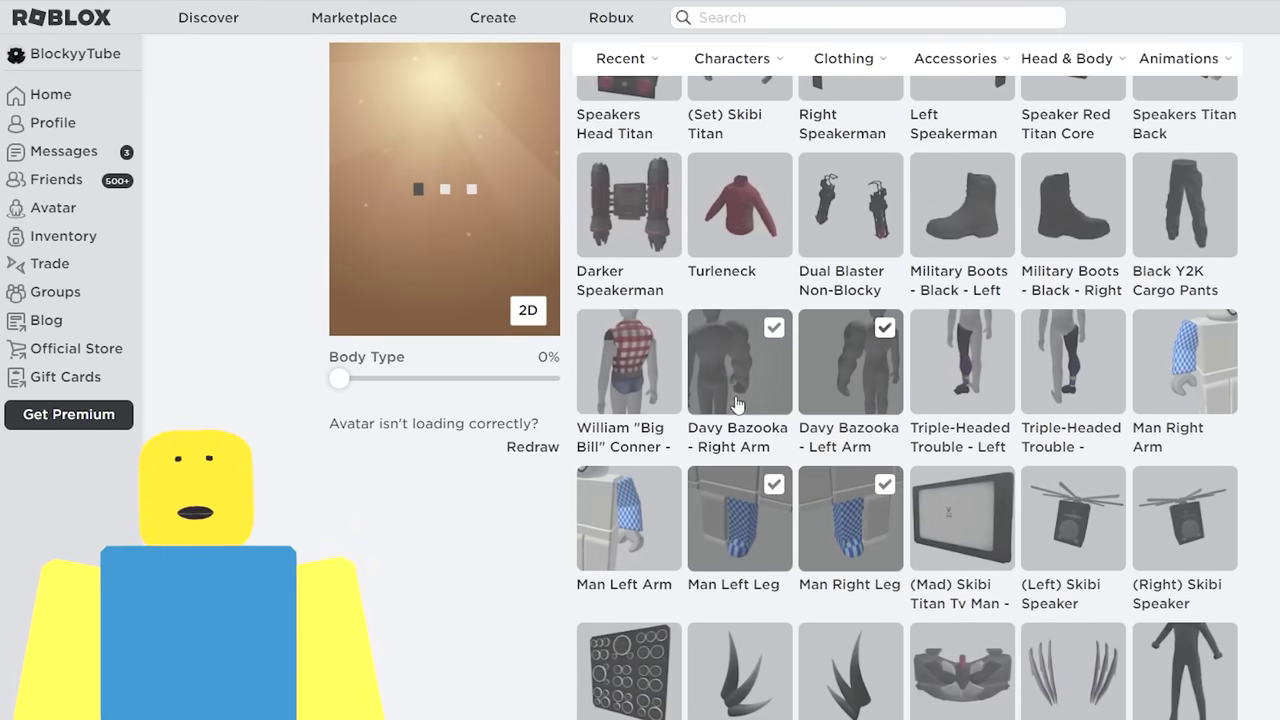
scroll(745, 410, "up", 3)
scroll(745, 410, "up", 5)
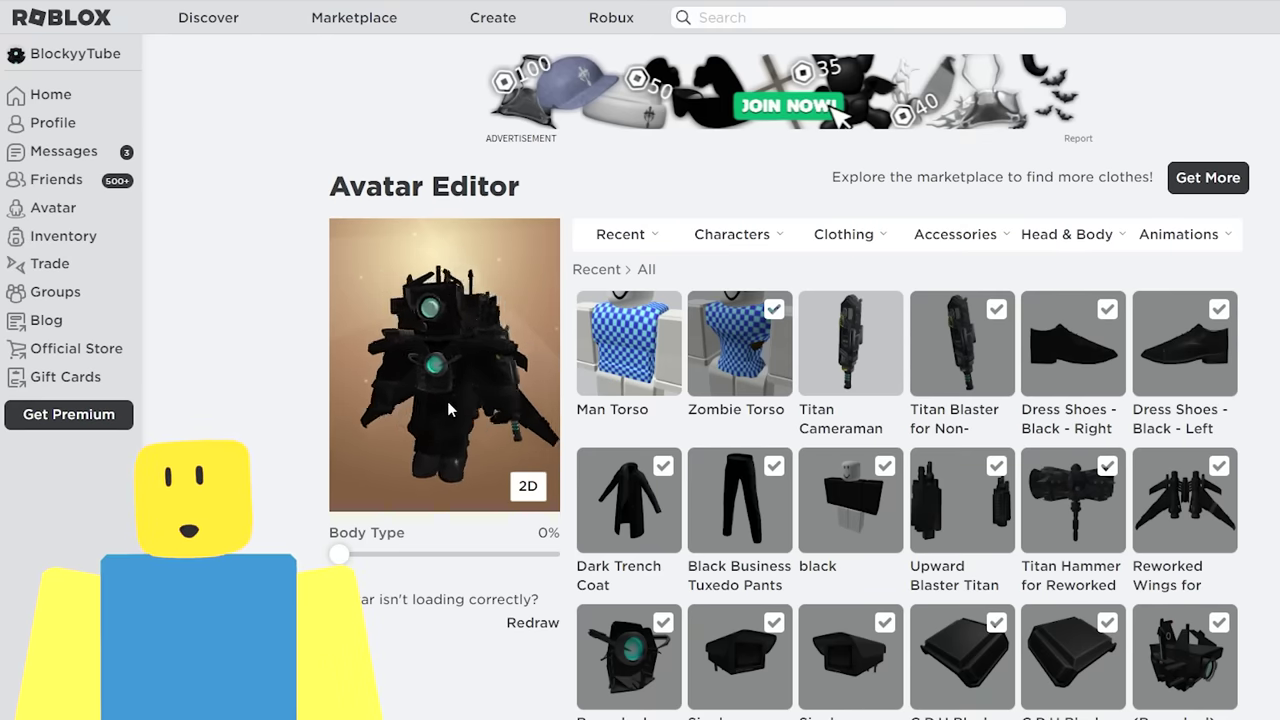
Refresh the list of all recent items and examine the avatar's new arms and torso in the preview.
scroll(449, 410, "down", 3)
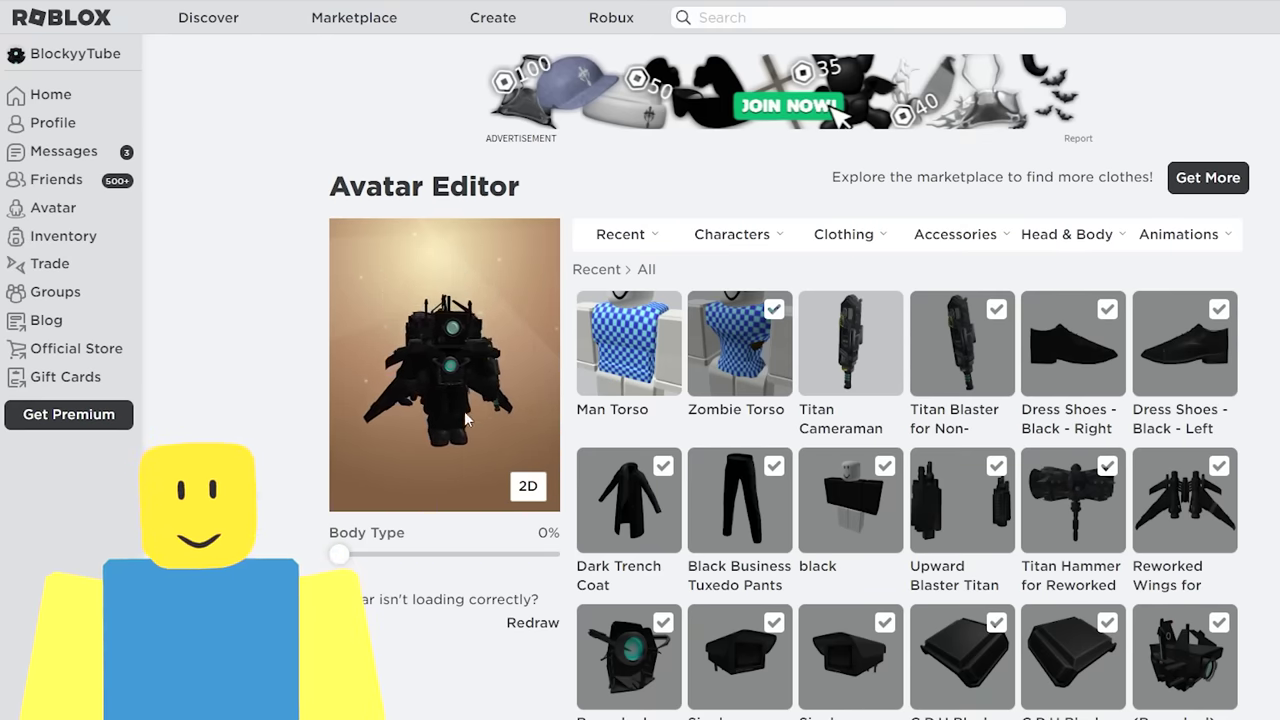
mouse_move(611, 248)
left_click(603, 277)
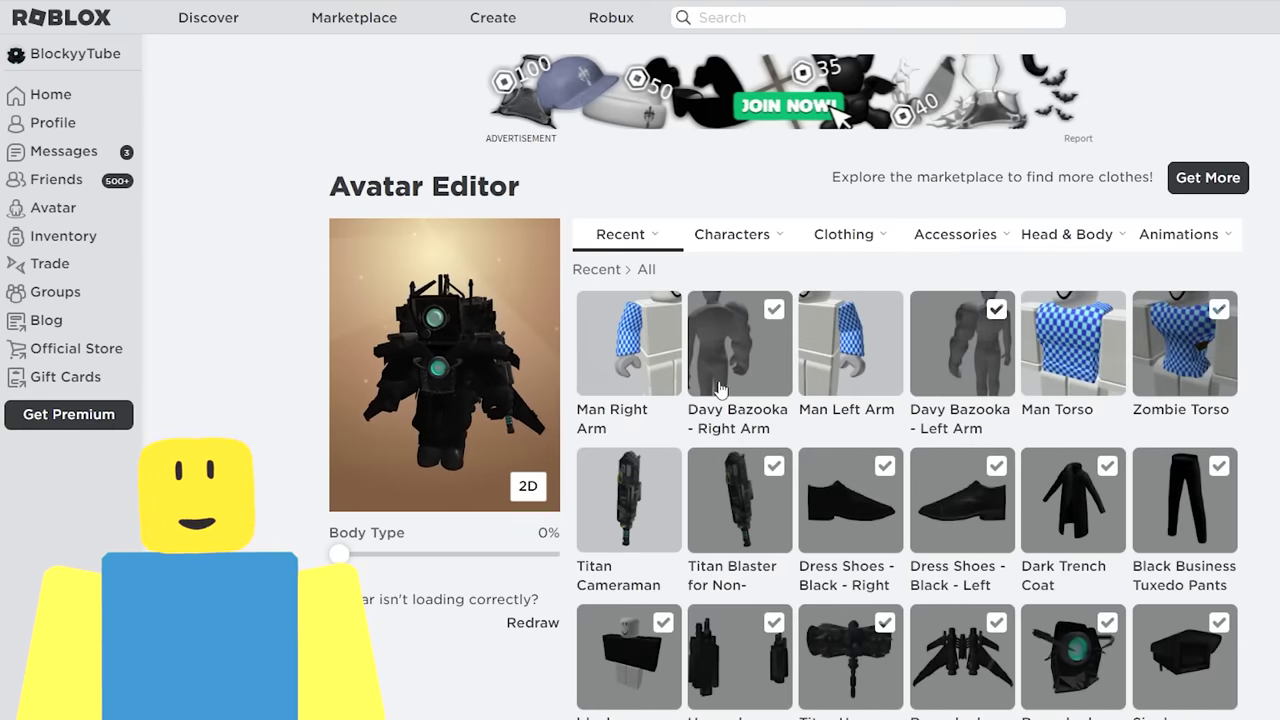
scroll(730, 390, "down", 2)
scroll(730, 390, "up", 2)
mouse_move(449, 410)
left_mouse_down()
mouse_move(459, 383)
mouse_move(428, 427)
mouse_move(448, 421)
left_mouse_up()
scroll(766, 380, "down", 3)
scroll(766, 380, "up", 3)
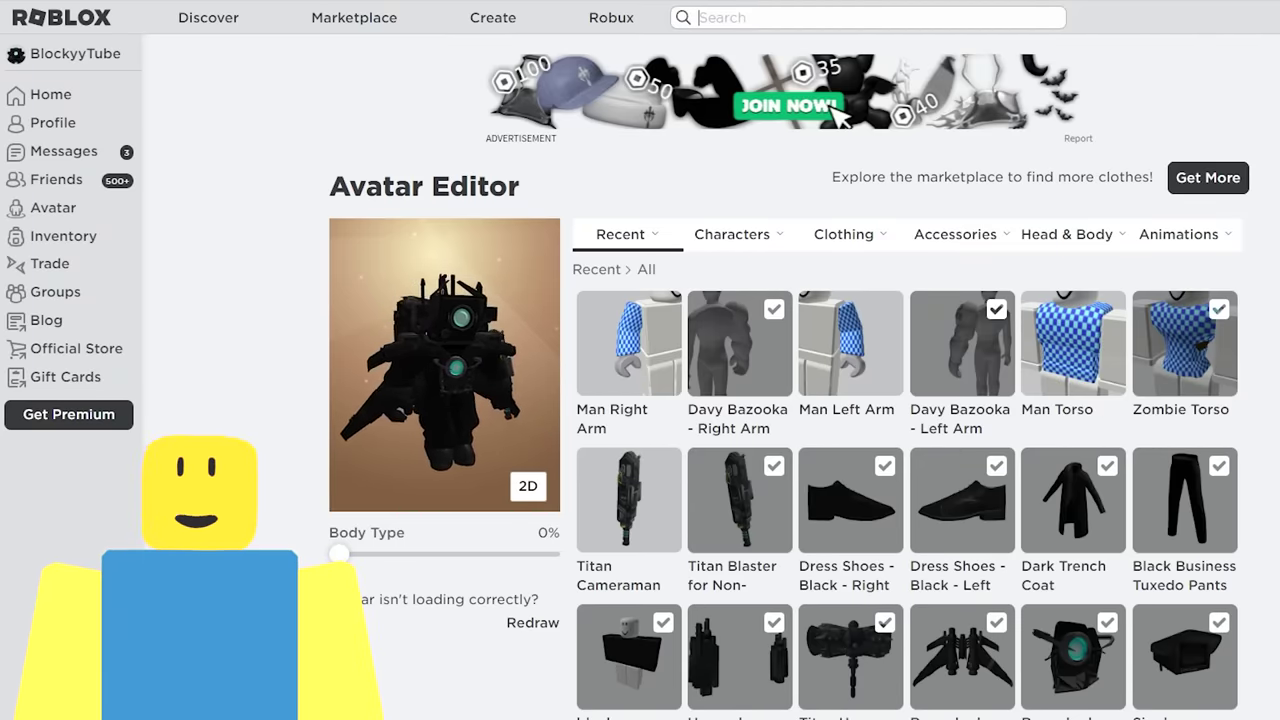
Search the marketplace for "the great bear war", open The Great Bear War: Grizzly Warrior bundle and return to the avatar editor.
type("the great bear war")
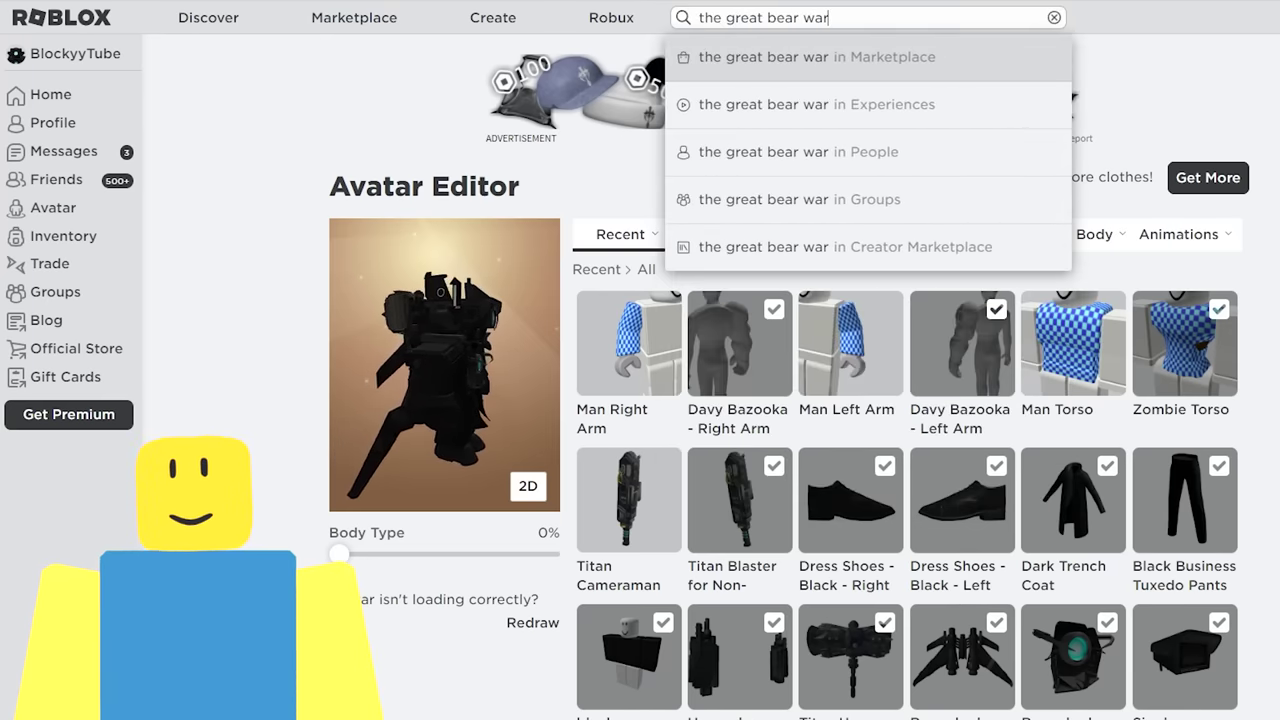
key("Return")
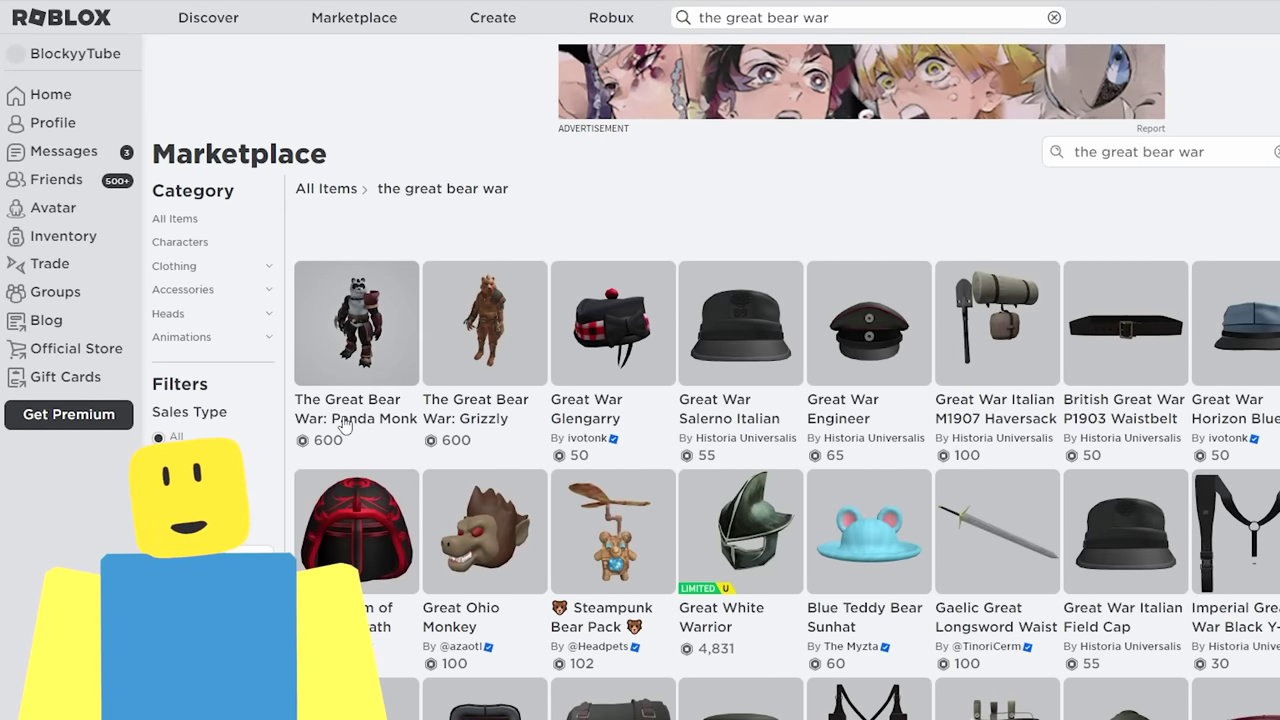
left_click(486, 418)
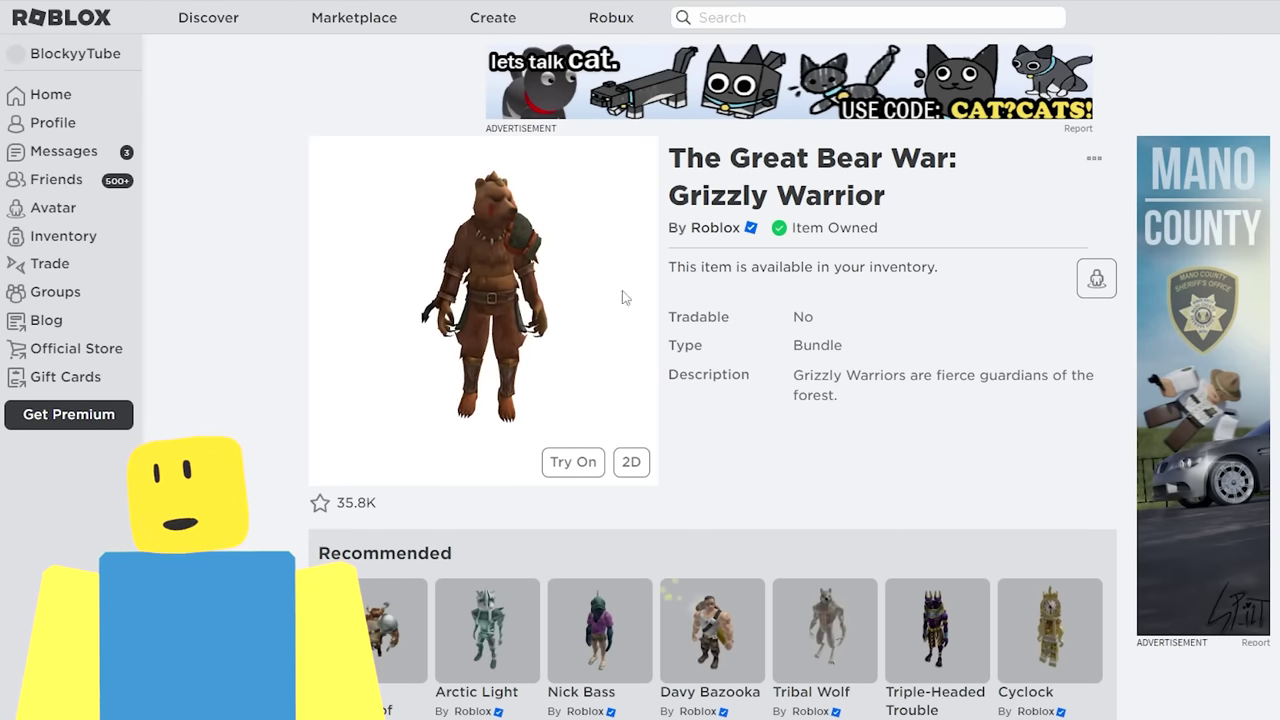
left_click(92, 208)
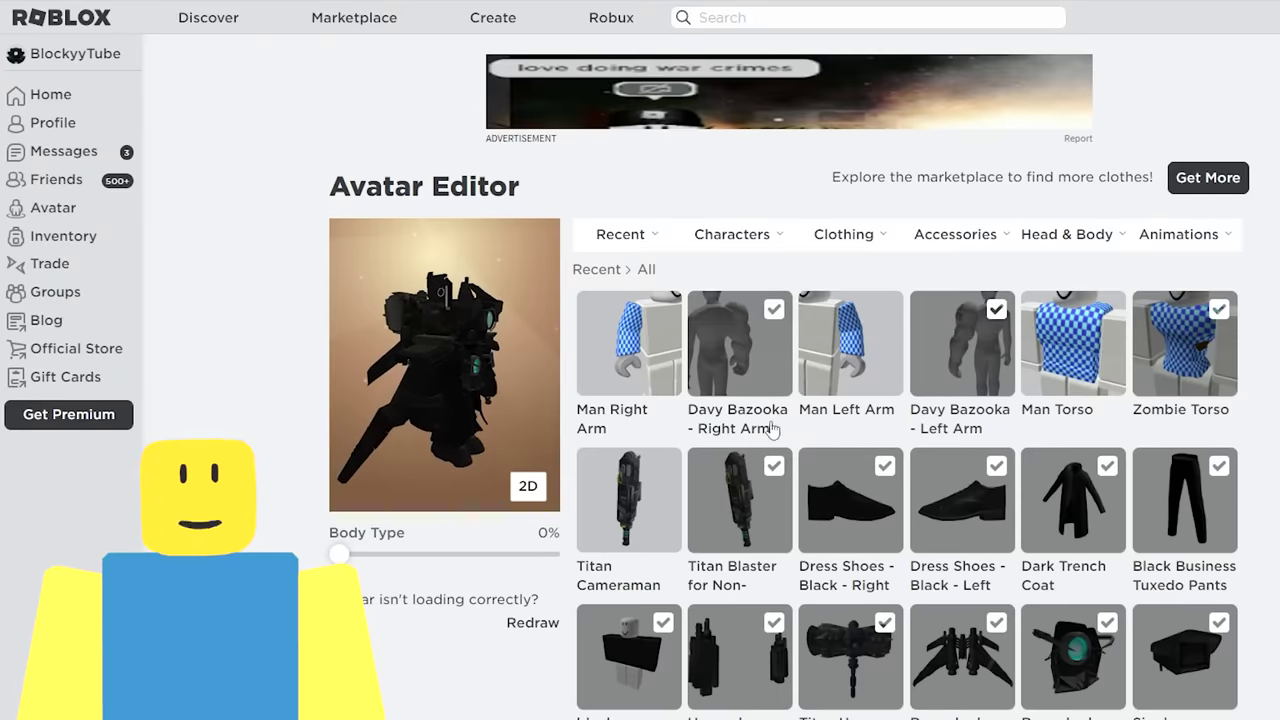
Equip The Great Bear War left leg and right leg from the avatar's body parts.
mouse_move(1078, 264)
left_click(624, 306)
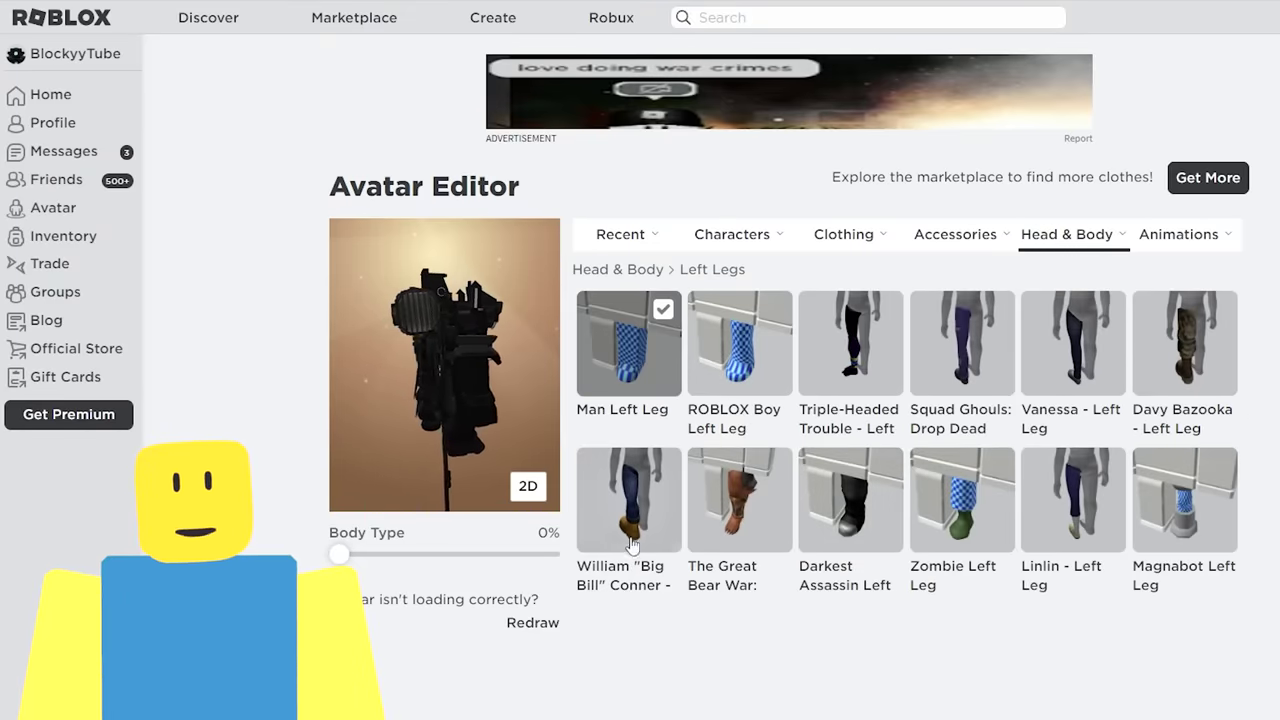
left_click(745, 525)
mouse_move(1066, 238)
left_click(713, 308)
left_click(713, 528)
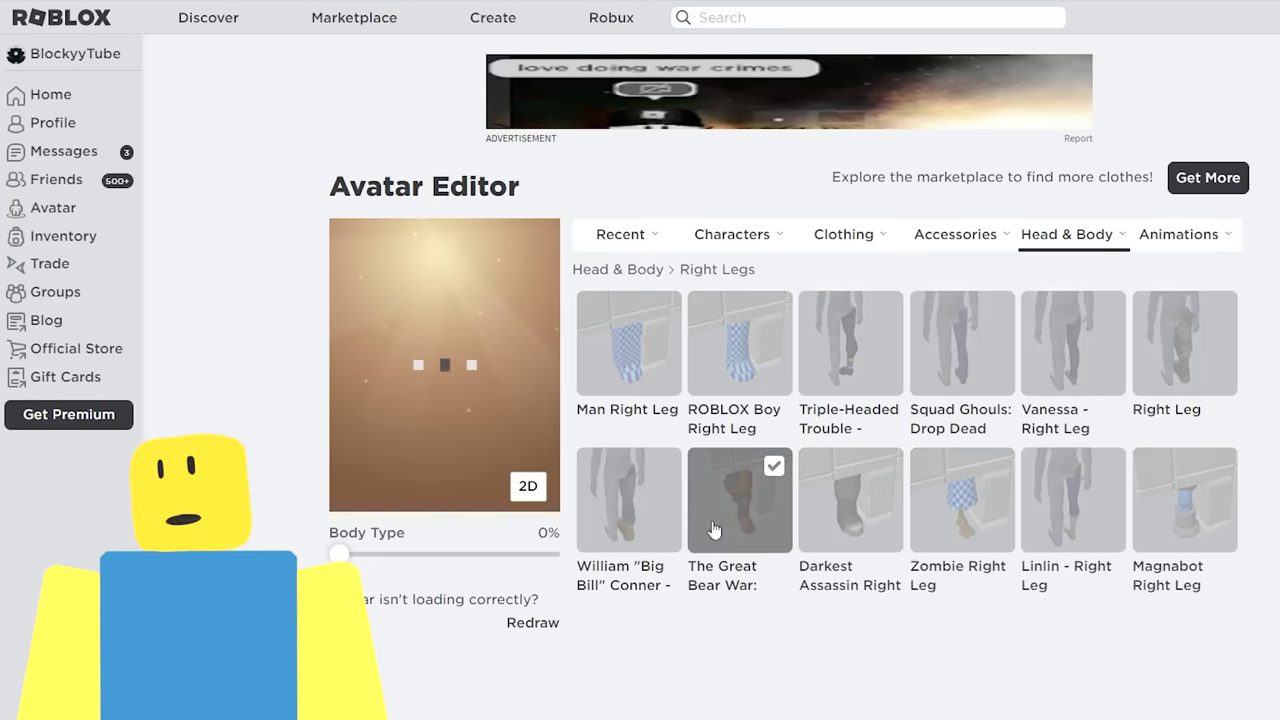
Open the avatar's scale settings, set Body Type to 100% and inspect the avatar from another angle.
mouse_move(1066, 238)
left_click(963, 392)
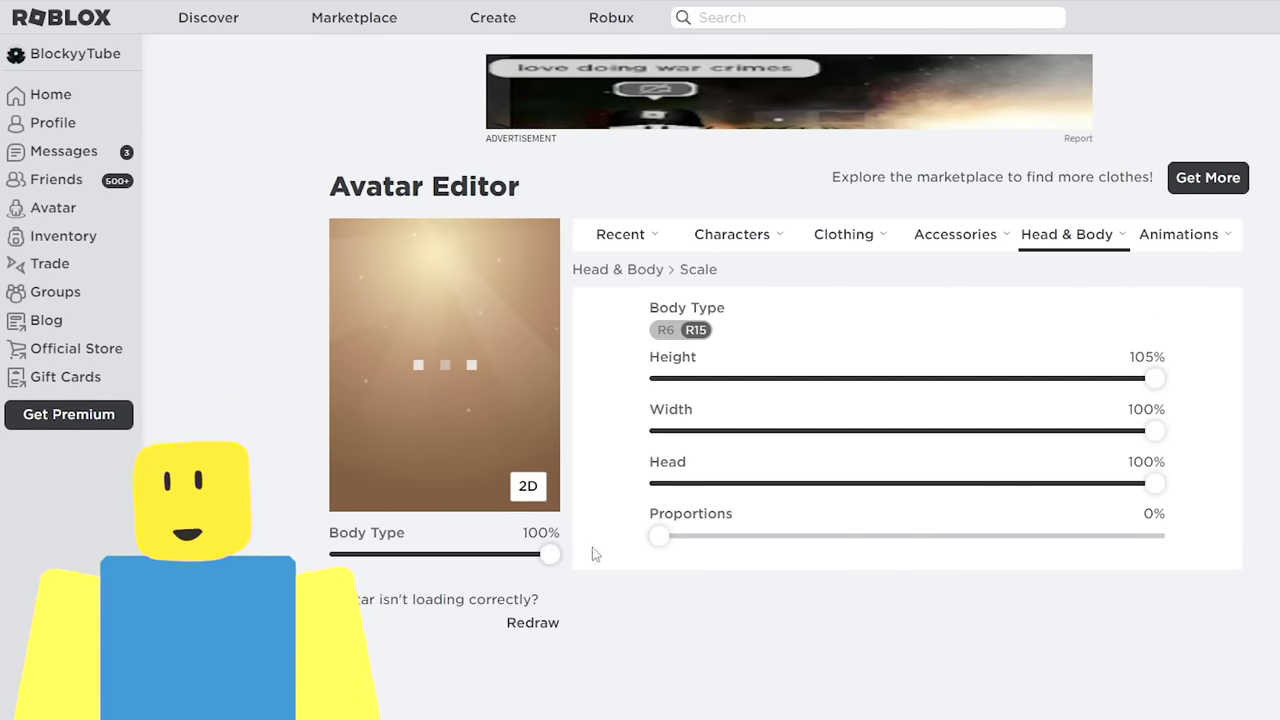
left_click_drag(527, 413, 477, 390)
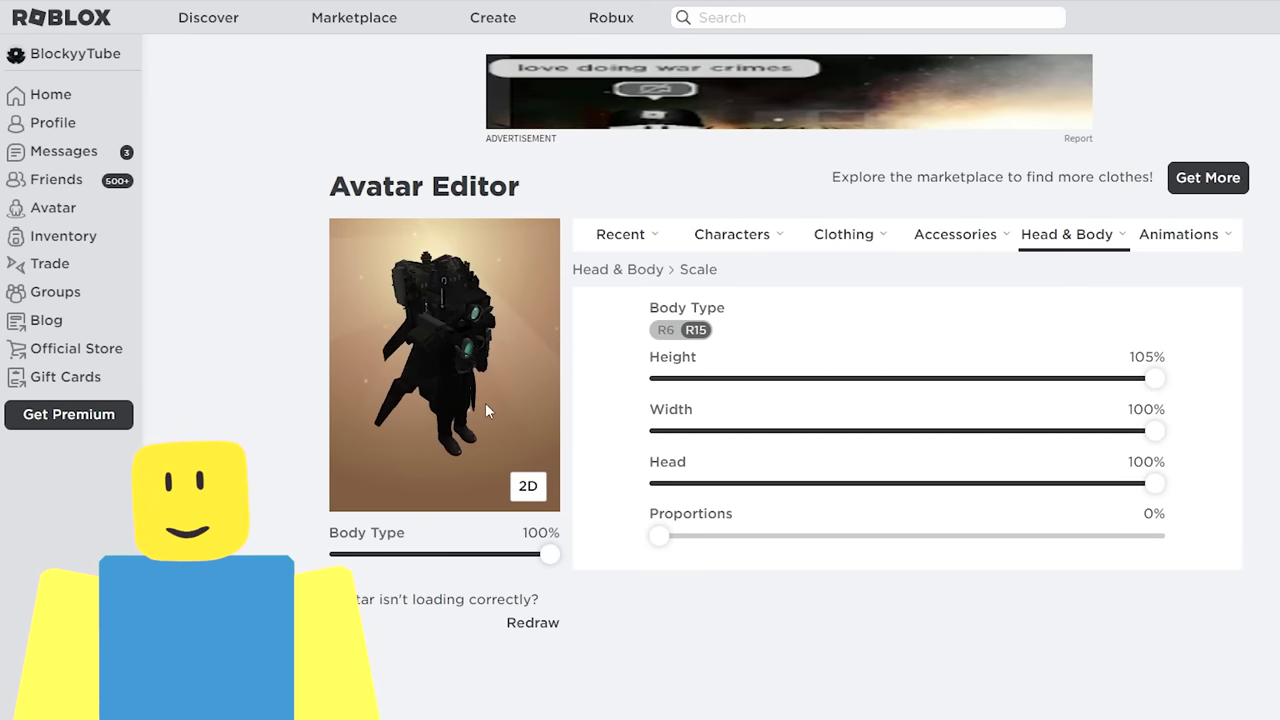